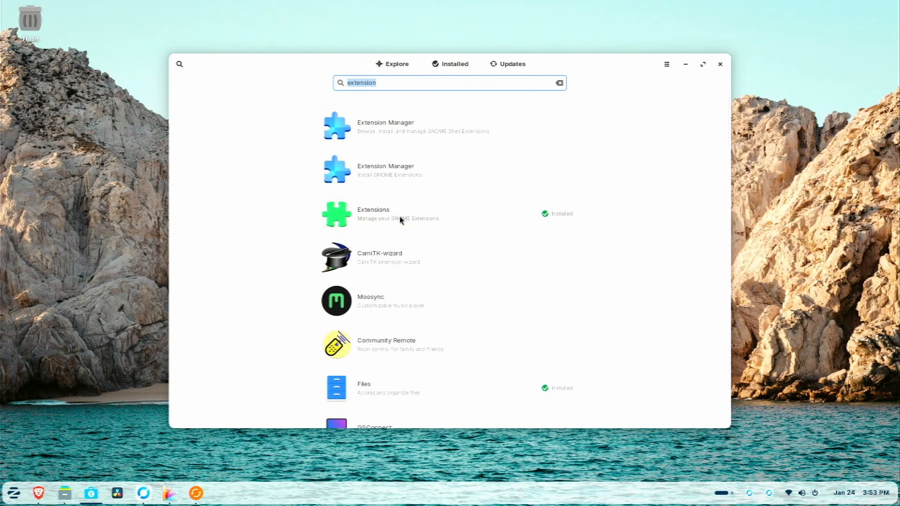
Step: View the Extensions app's store page with its Flathub source selected and close the software store
click(401, 220)
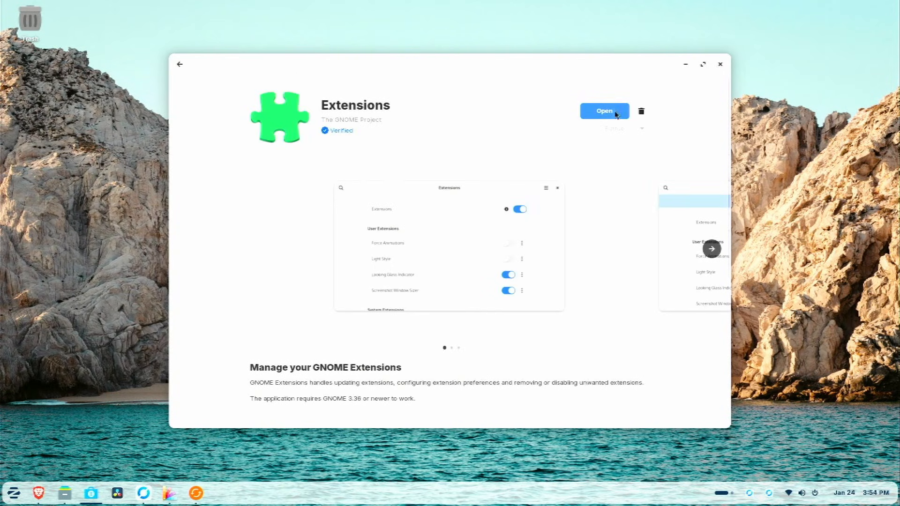
click(619, 128)
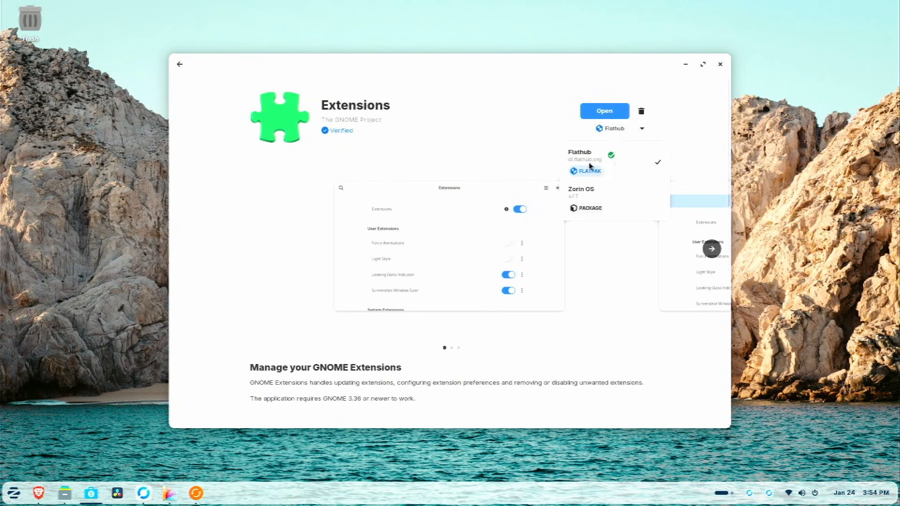
click(623, 161)
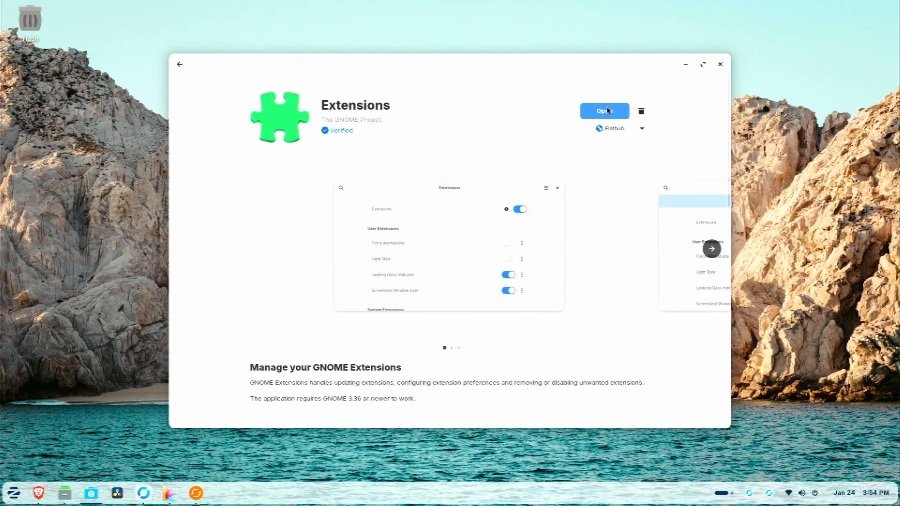
click(720, 68)
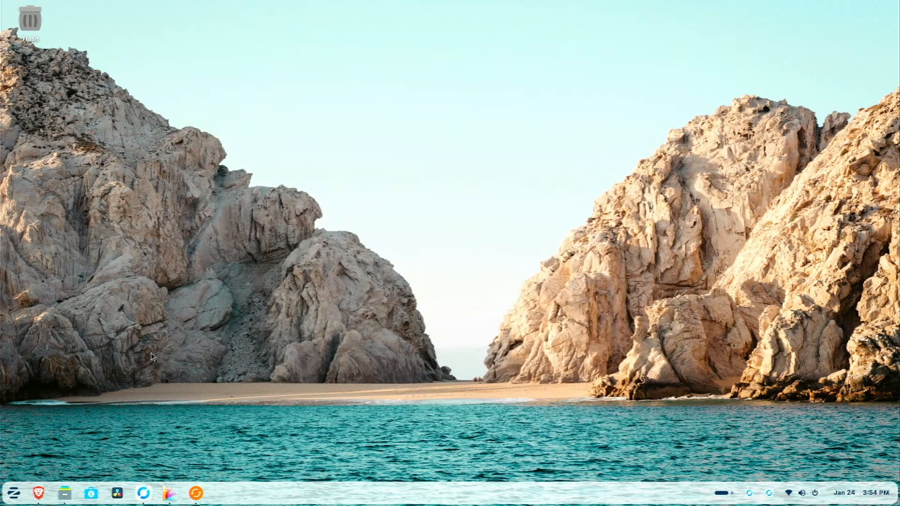
Step: Switch to Brave and install the GNOME Shell integration browser extension linked from extensions.gnome.org
click(39, 492)
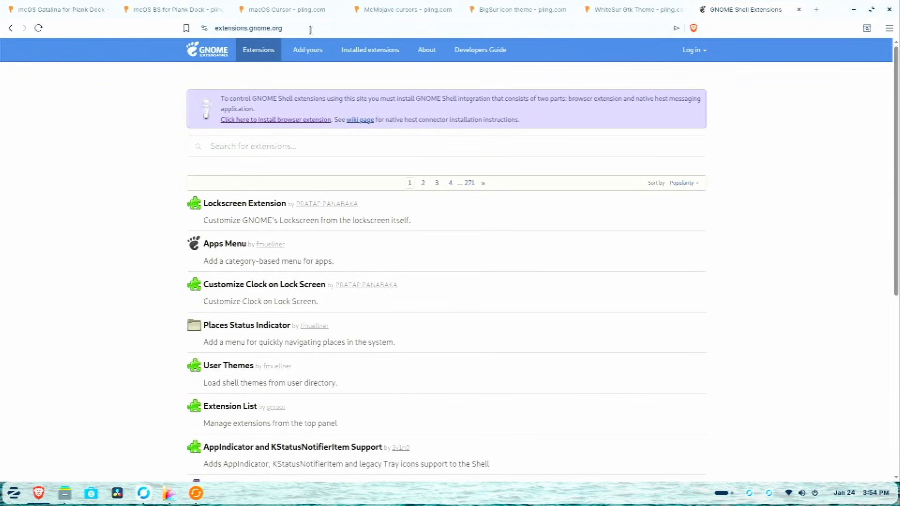
click(305, 29)
click(122, 138)
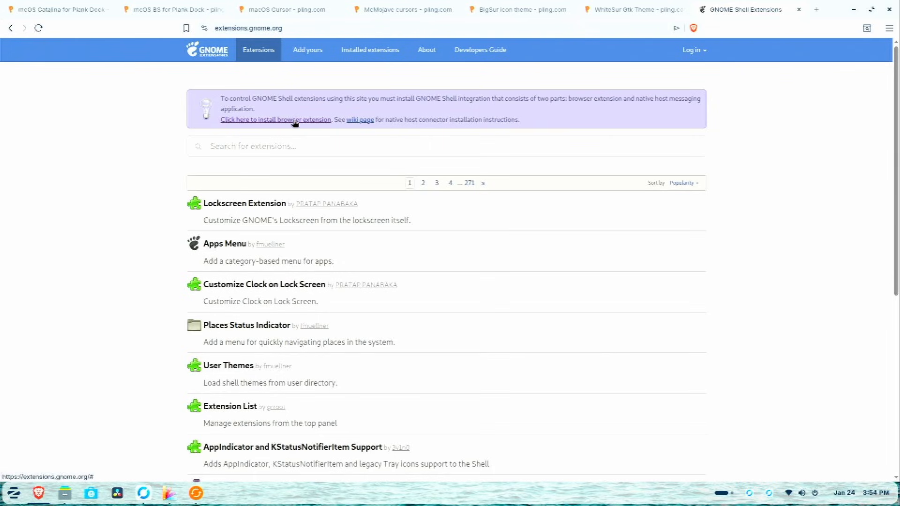
click(282, 121)
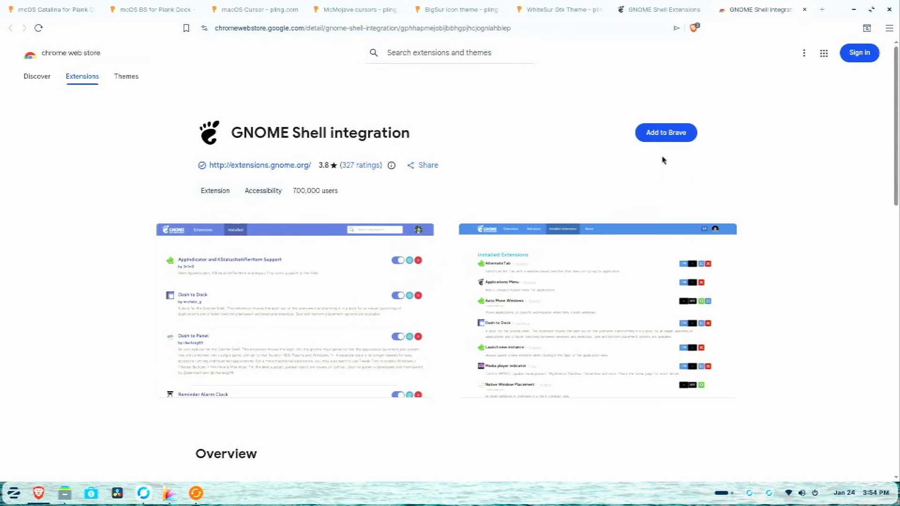
click(656, 136)
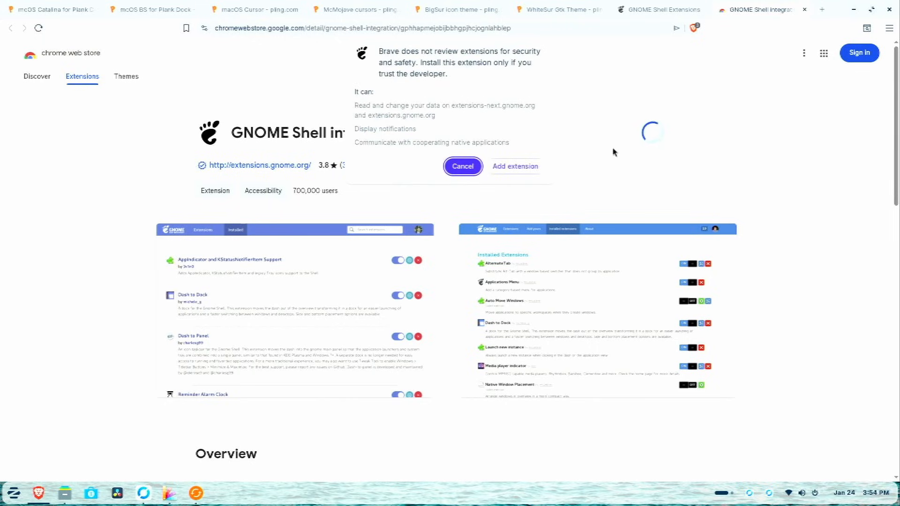
click(519, 166)
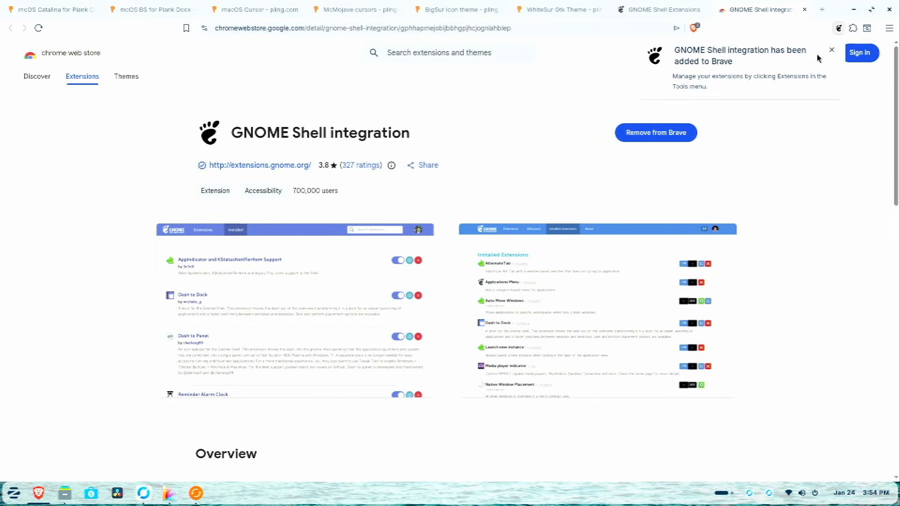
click(832, 50)
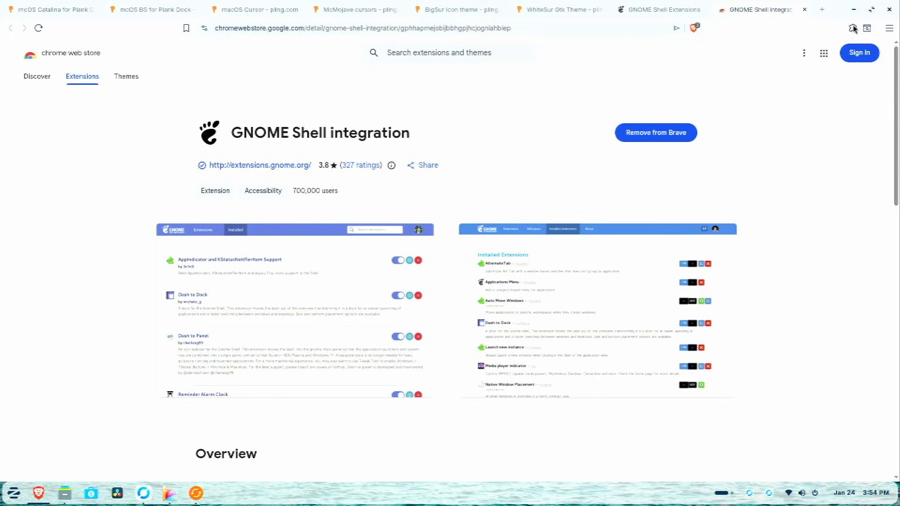
Step: Open the GNOME Extensions site through the GNOME Shell integration extension and close the web store tab and the duplicate tab
click(852, 30)
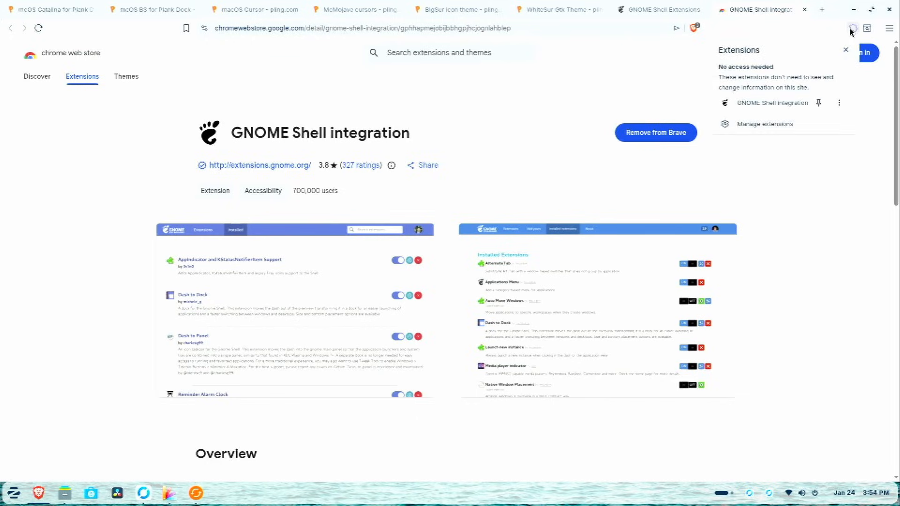
click(772, 105)
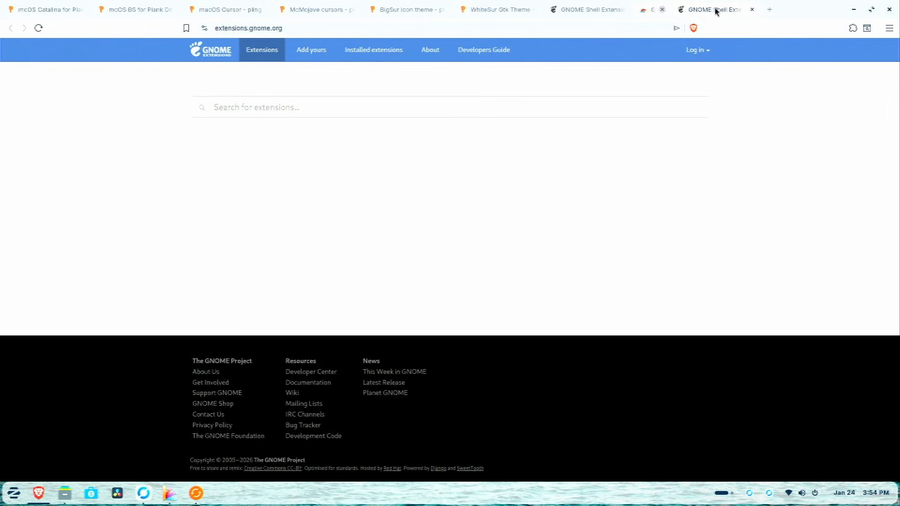
click(662, 10)
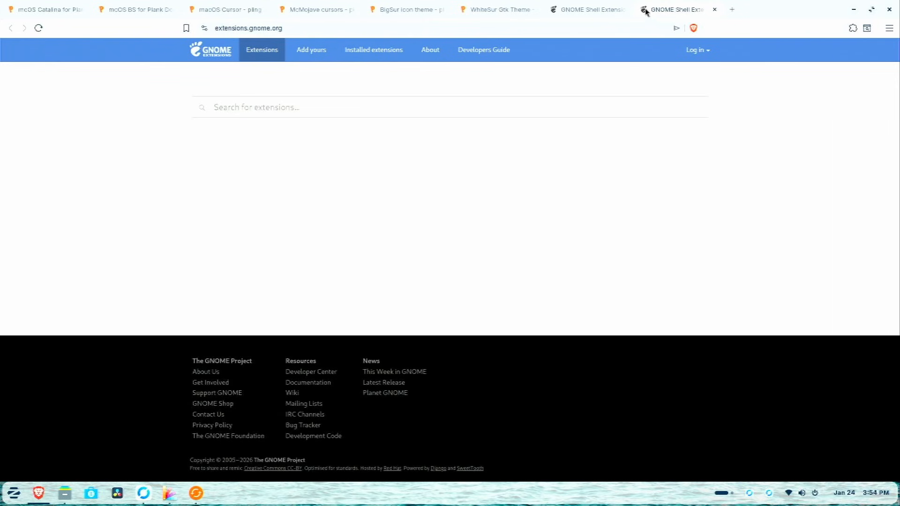
click(628, 9)
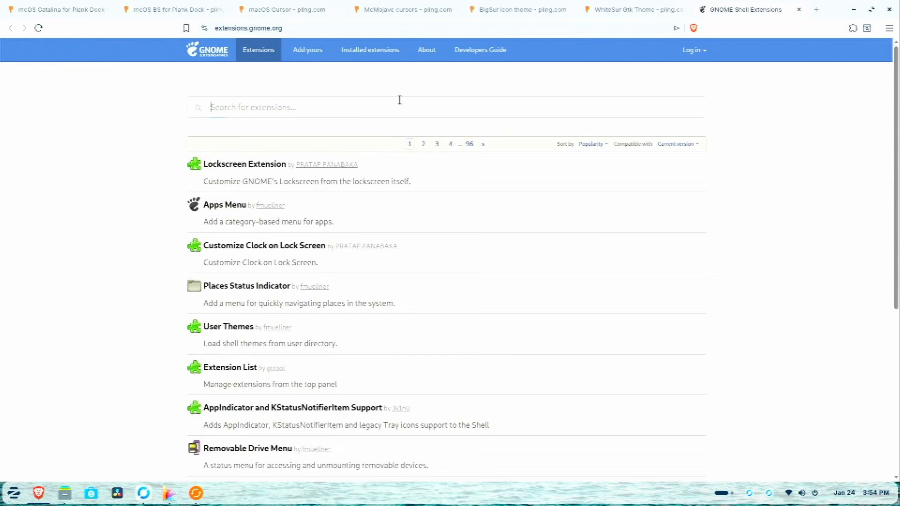
Step: Search GNOME Extensions for "dash to dock" and, on the Dash to Dock page, switch the extension on and back off
click(399, 100)
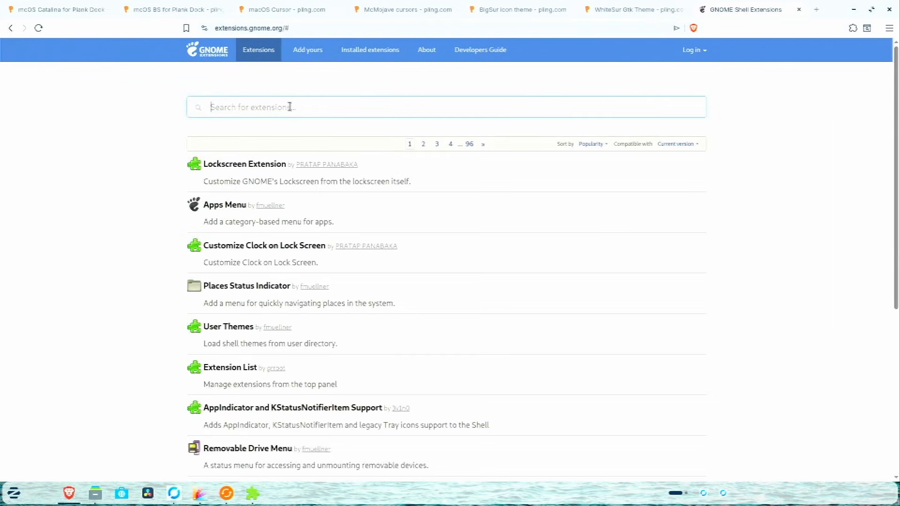
text(dash)
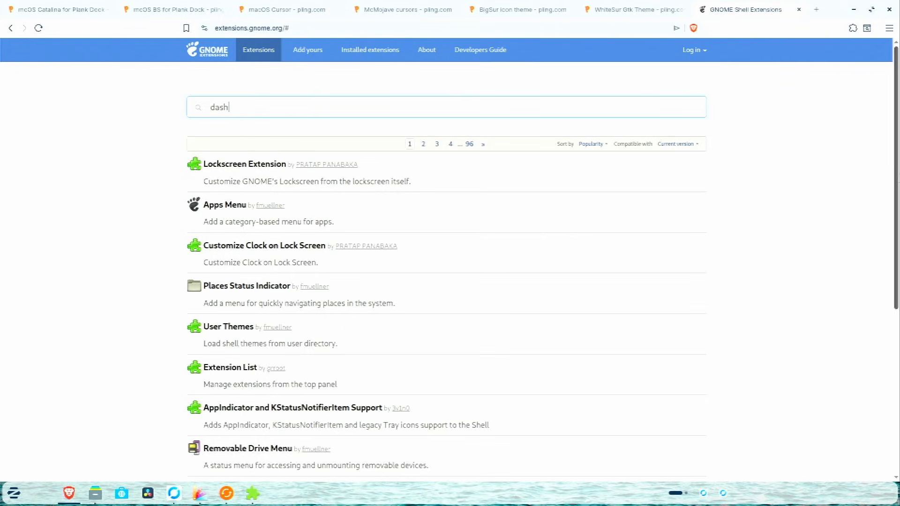
text( to dock)
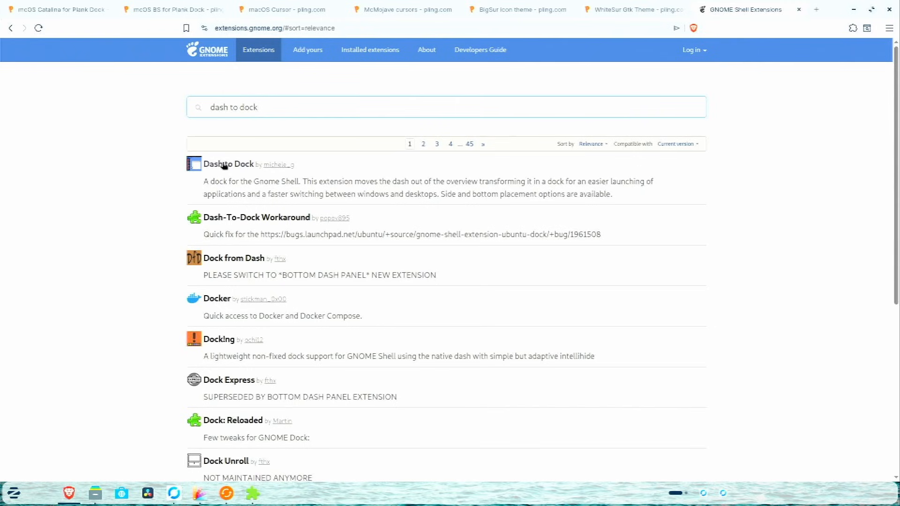
click(212, 165)
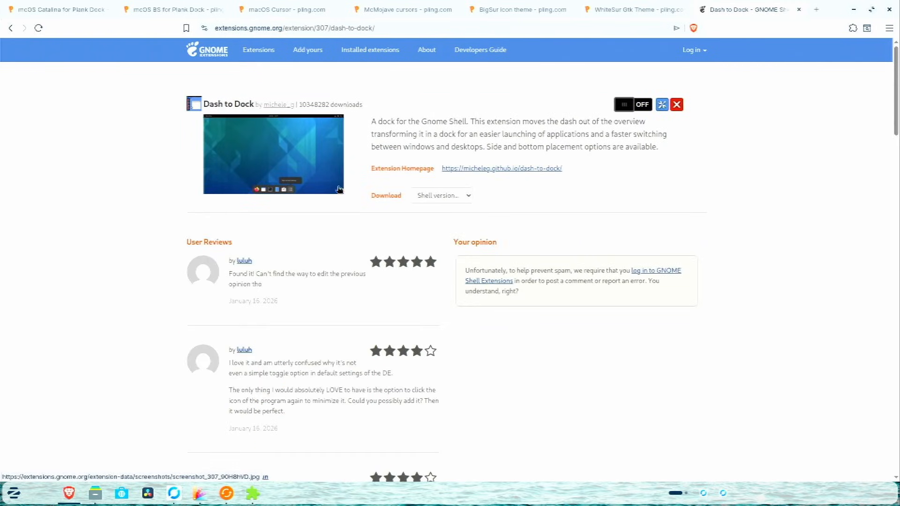
click(635, 107)
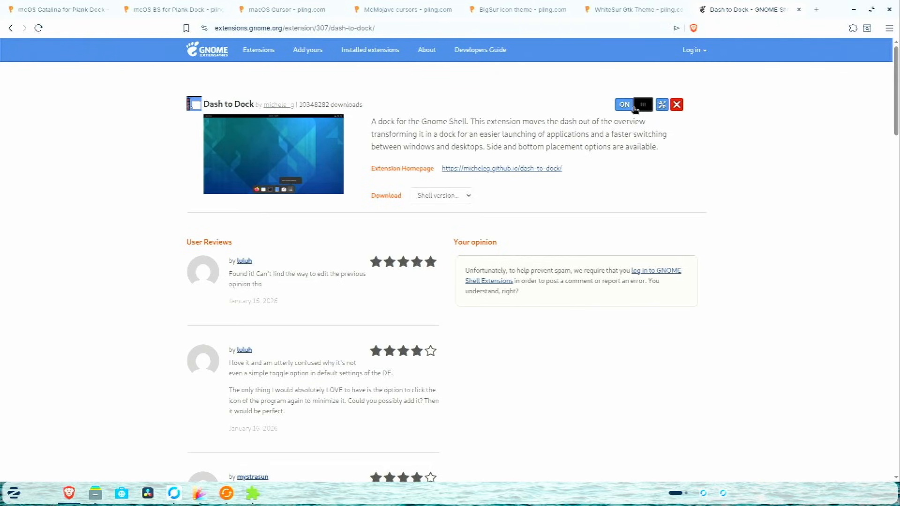
click(635, 107)
Step: Search for "start overlay" and, on the Start Overlay in Application View page, switch the extension on and back off
click(10, 29)
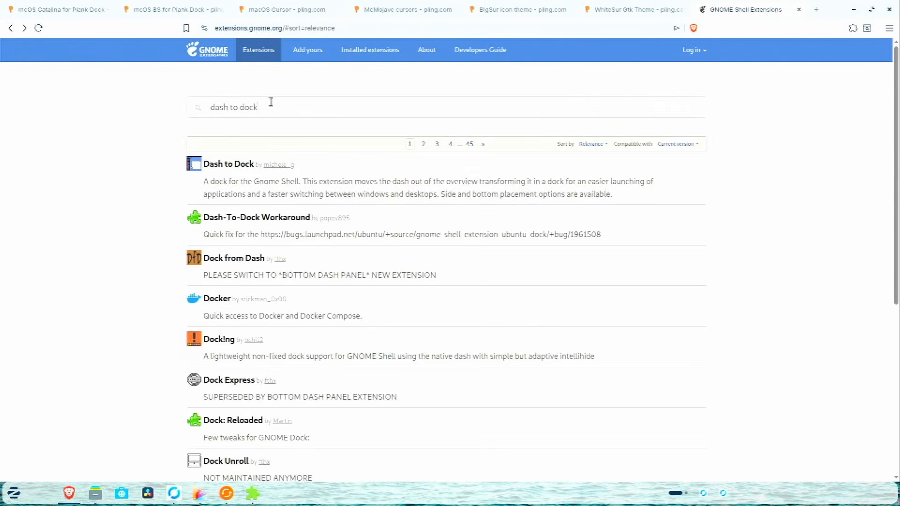
triple_click(271, 102)
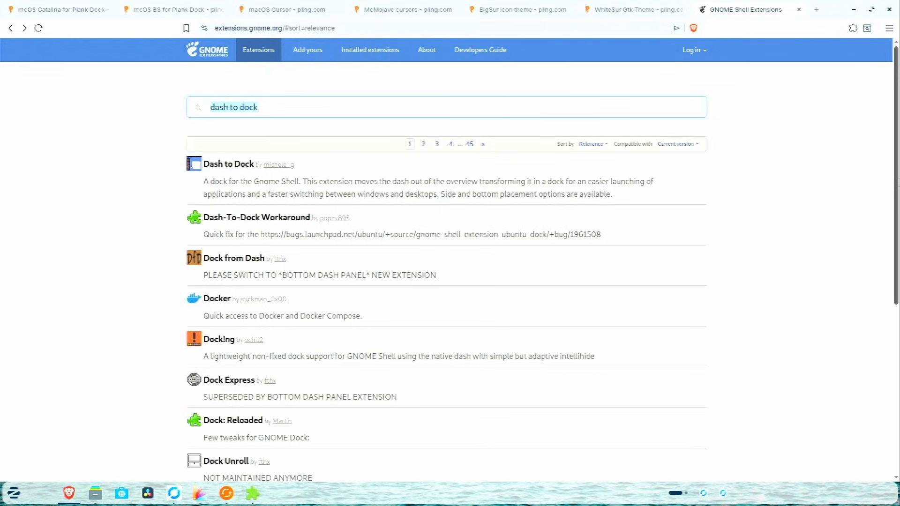
text(start overlay)
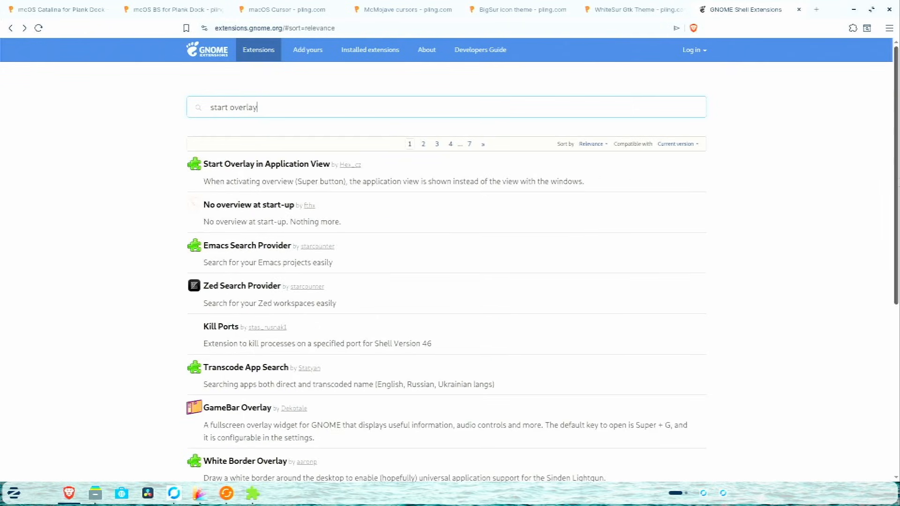
click(269, 165)
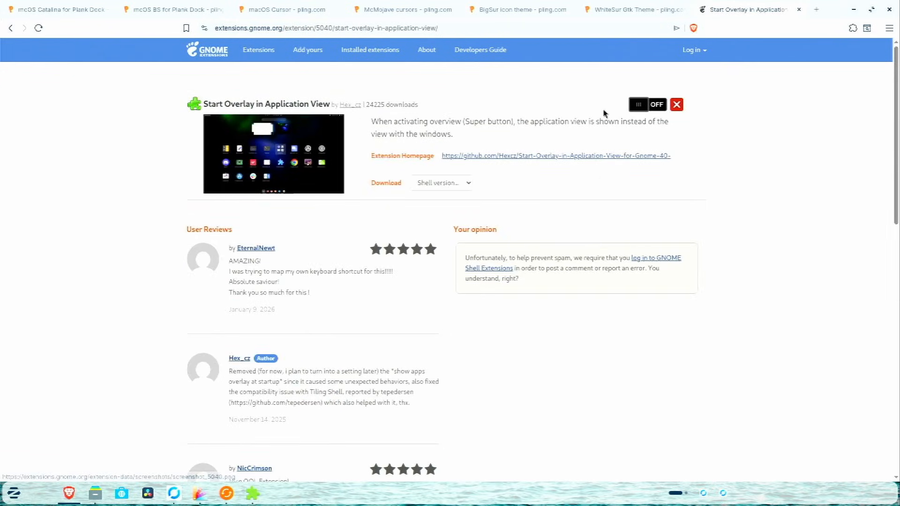
click(652, 106)
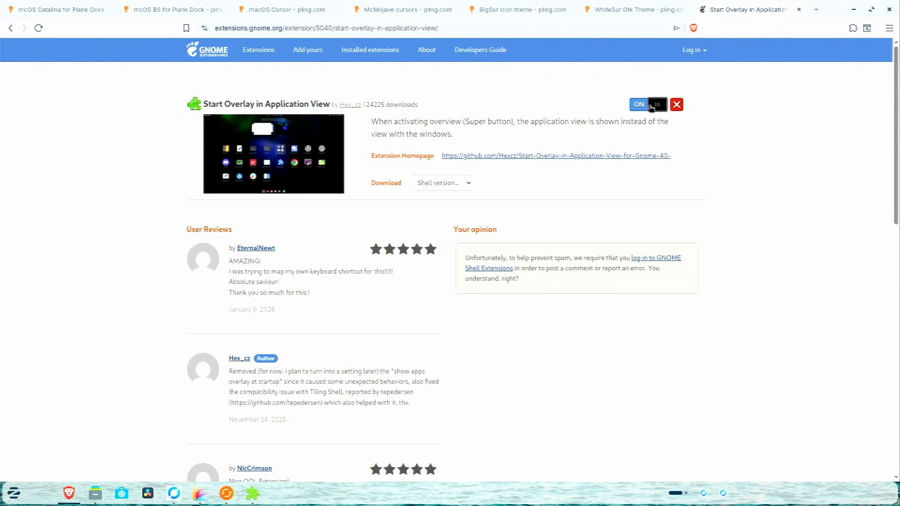
click(651, 107)
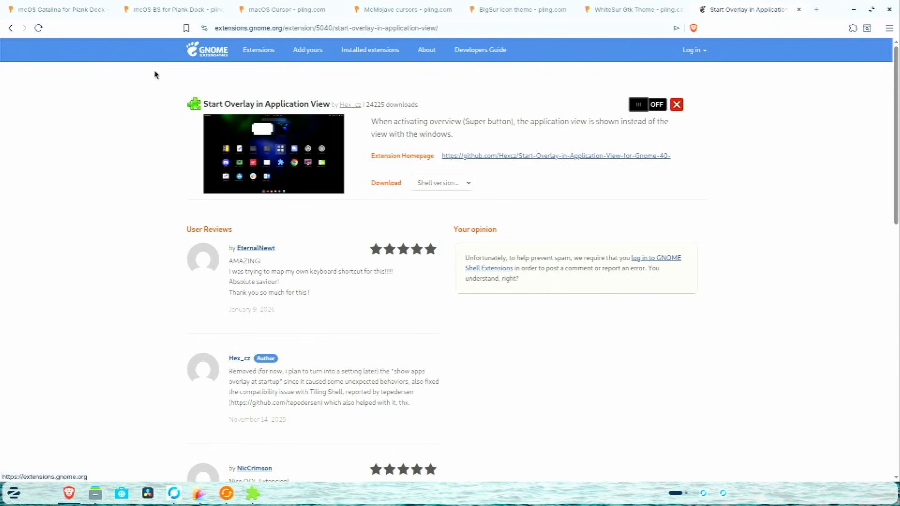
Step: Return to the GNOME Extensions home page, search for "logo menu" and switch the Logo Menu extension on and back off
click(196, 55)
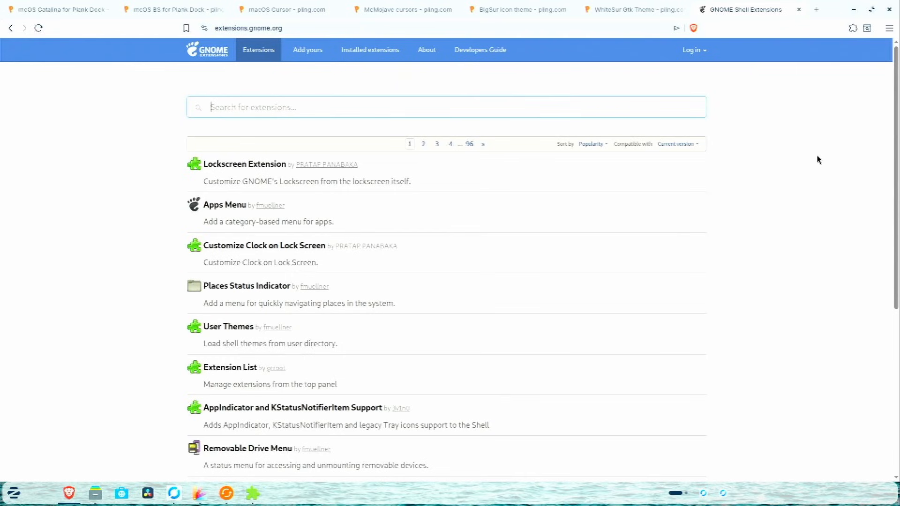
text(logo menu)
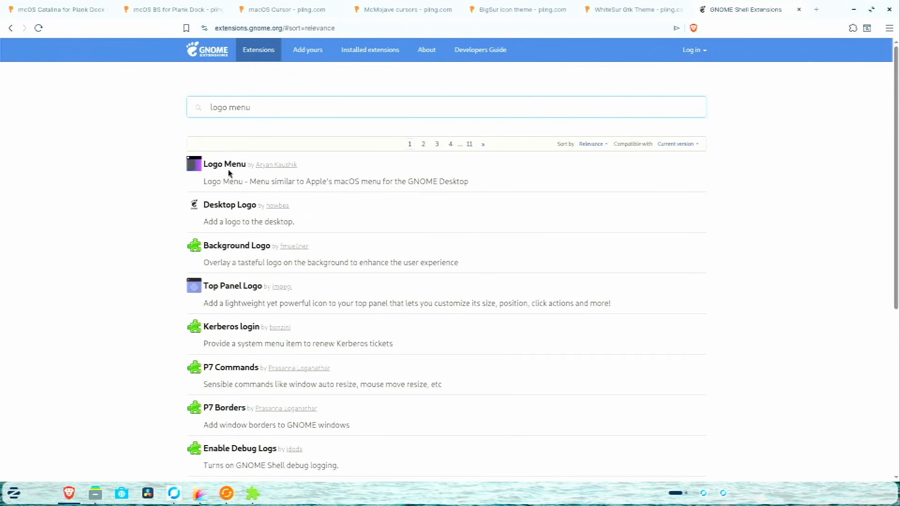
click(230, 165)
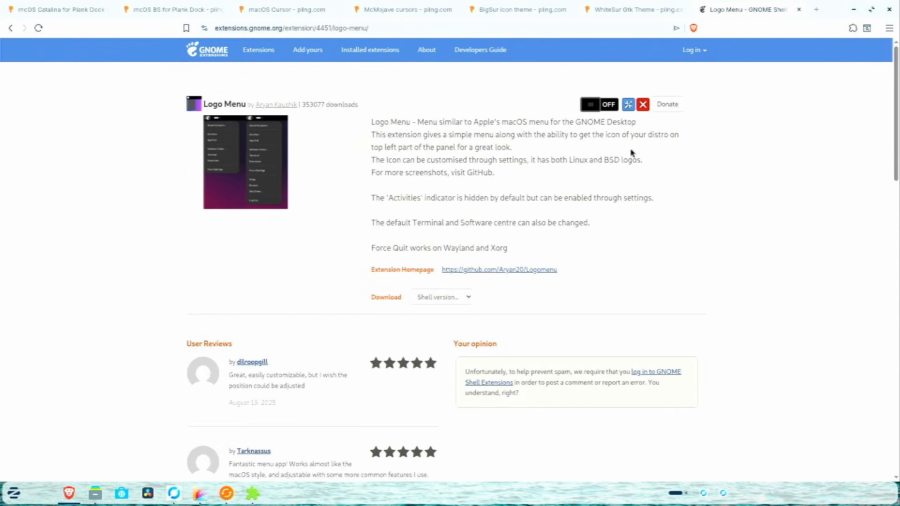
click(601, 106)
click(605, 107)
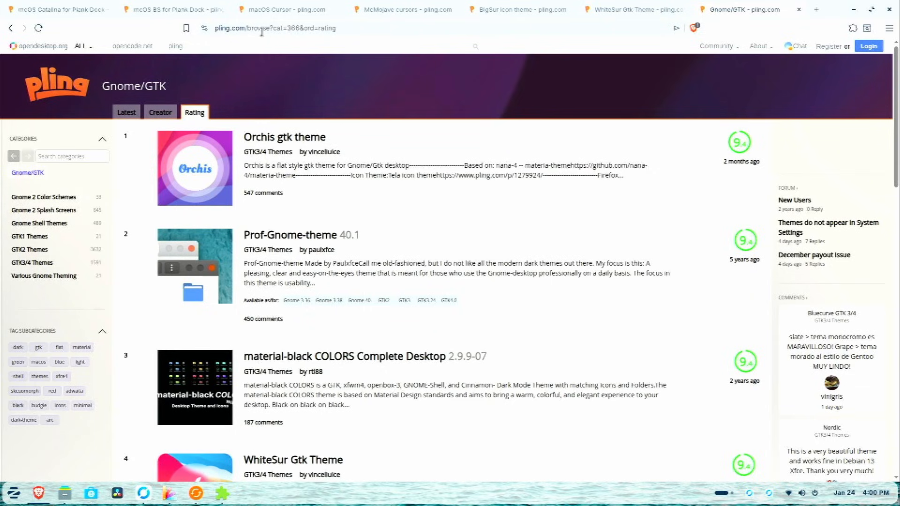
Step: Search pling.com for "macos catalina"
click(229, 31)
click(328, 89)
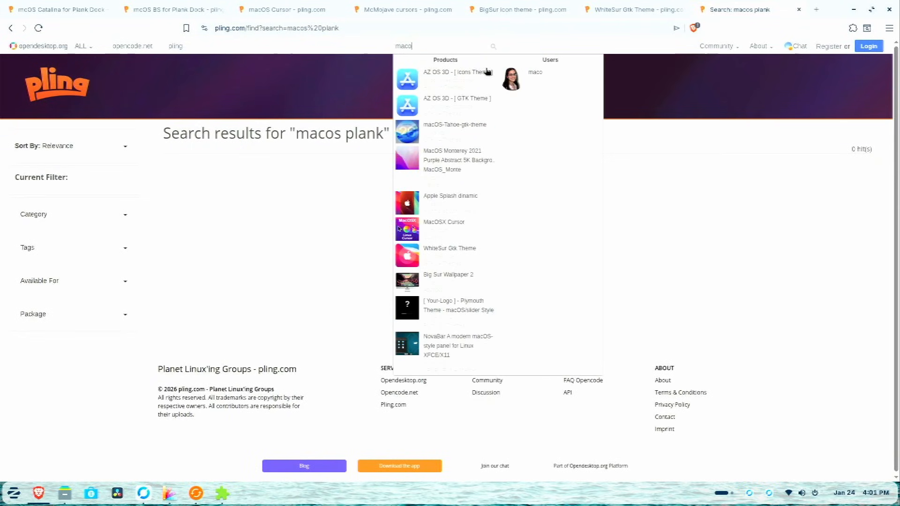
text(s catalina)
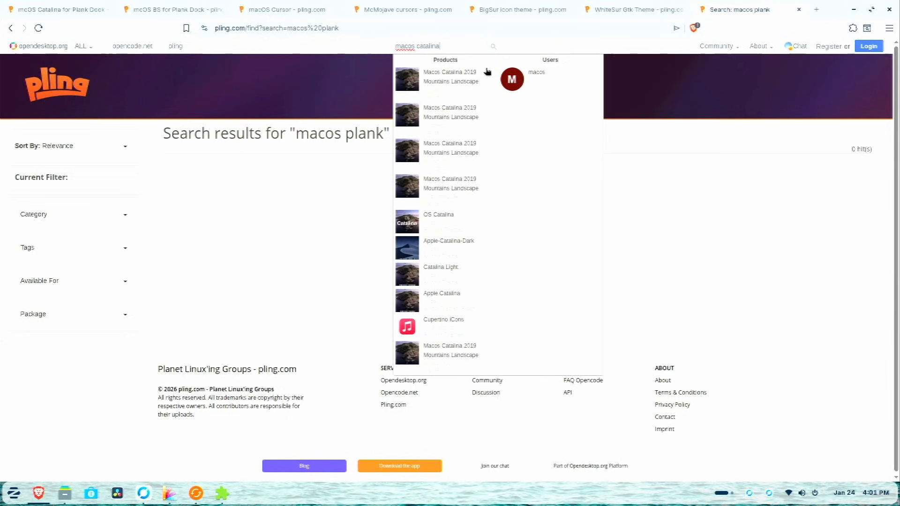
key(Return)
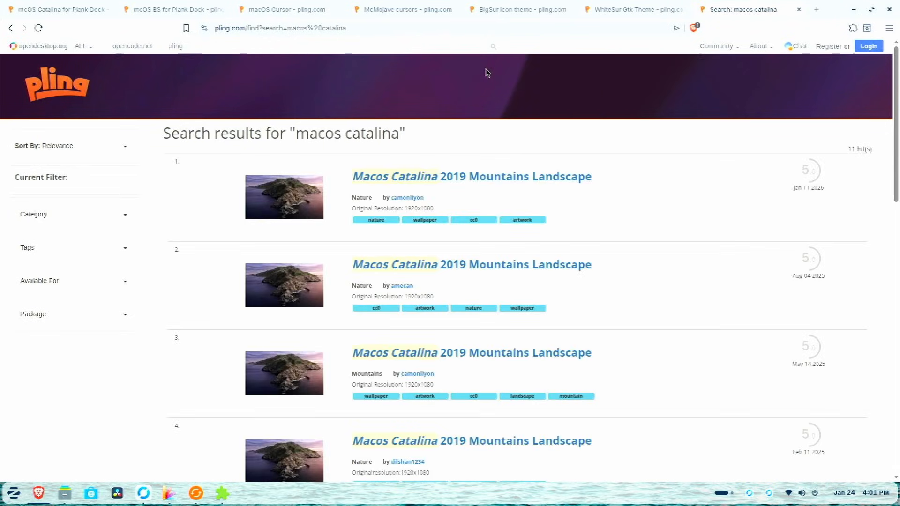
Step: Filter the search results to the Plank Themes category and open the mcOS Catalina for Plank Dock page
mouse_move(114, 217)
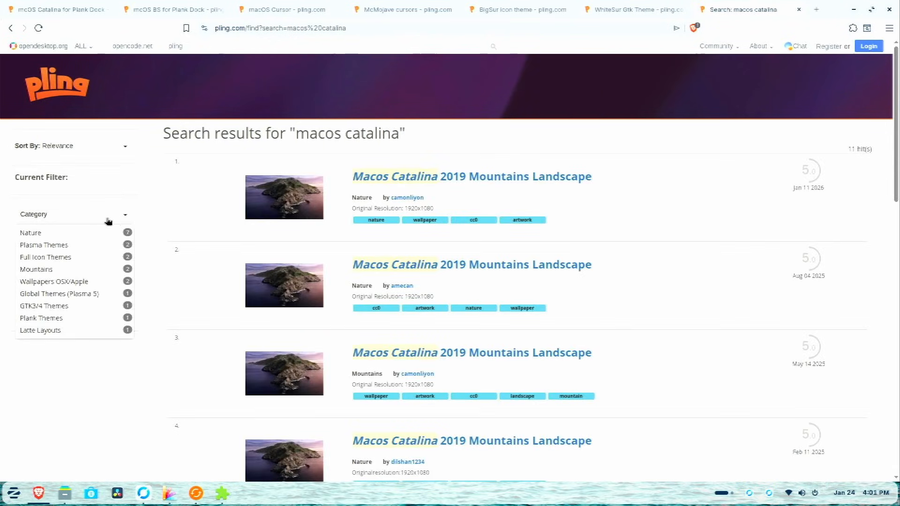
click(58, 319)
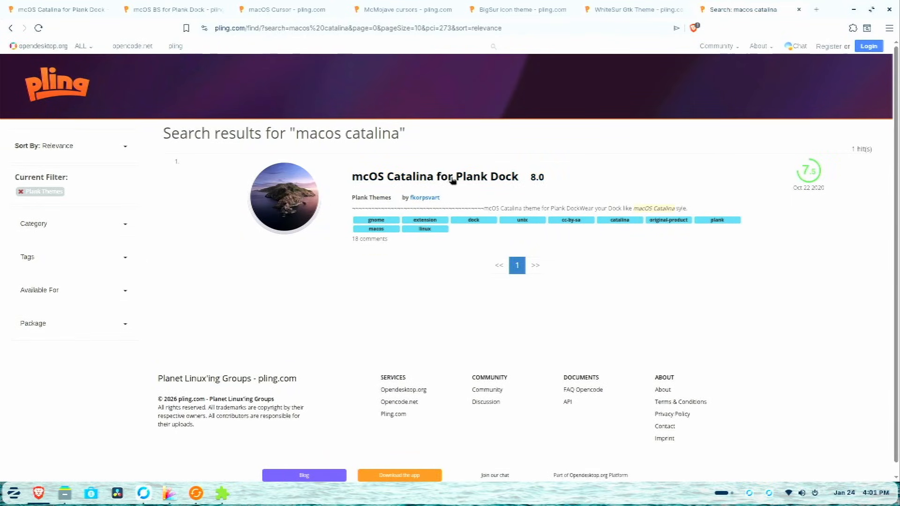
click(426, 179)
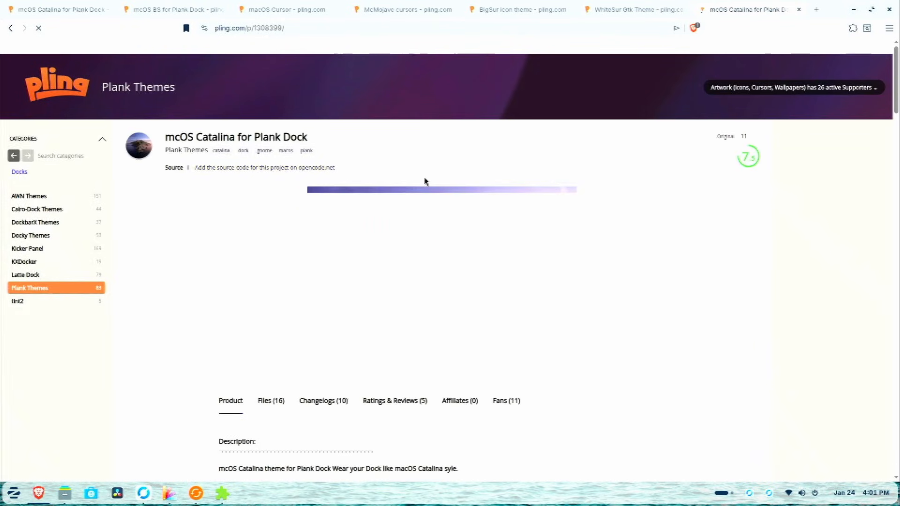
Step: List the files of mcOS Catalina for Plank Dock, start the download of mcOS_Catalina _BS_White.zip and cancel the save
scroll(356, 263, down, 2)
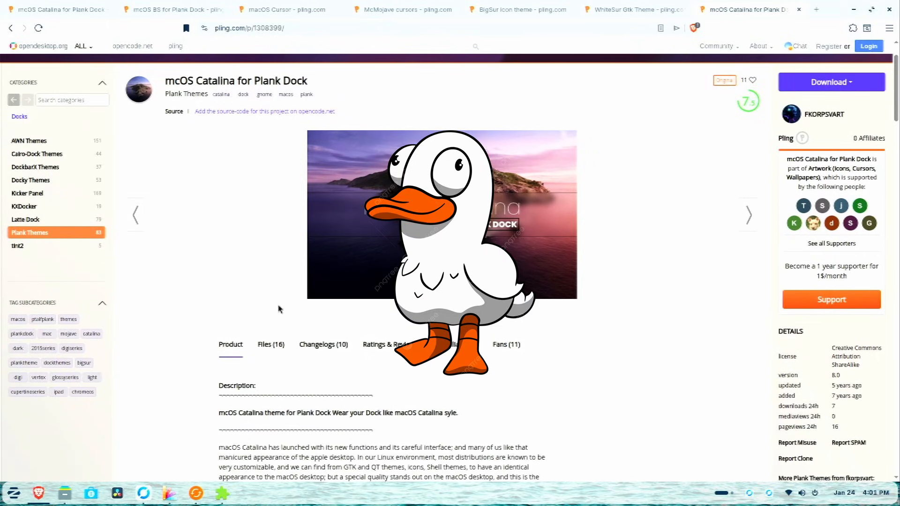
click(265, 345)
scroll(265, 346, down, 3)
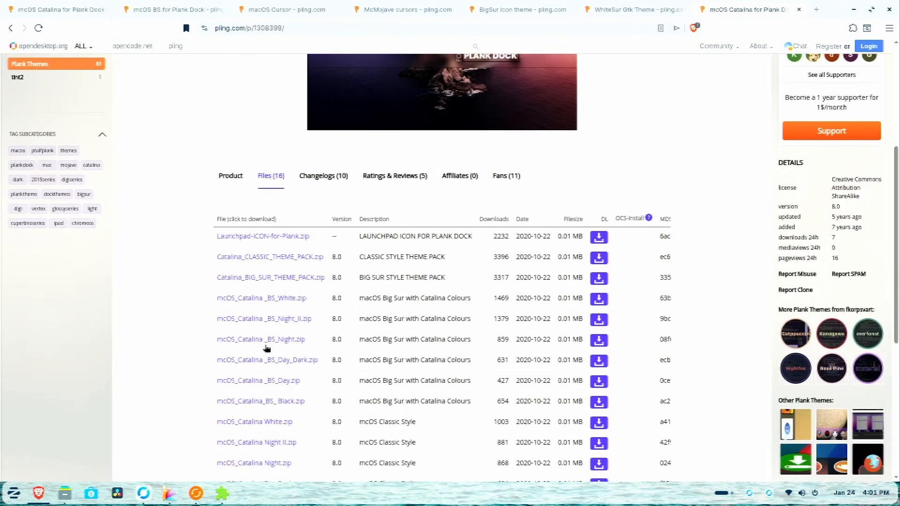
scroll(340, 309, down, 2)
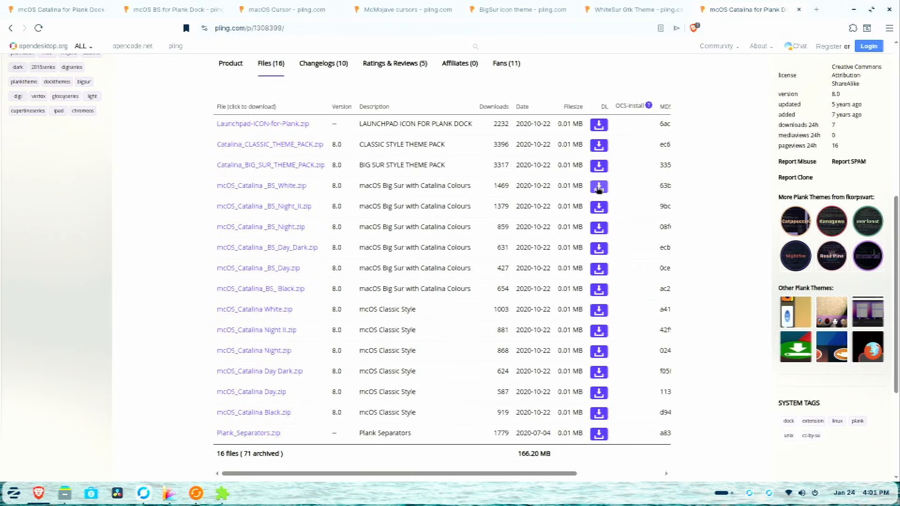
click(598, 188)
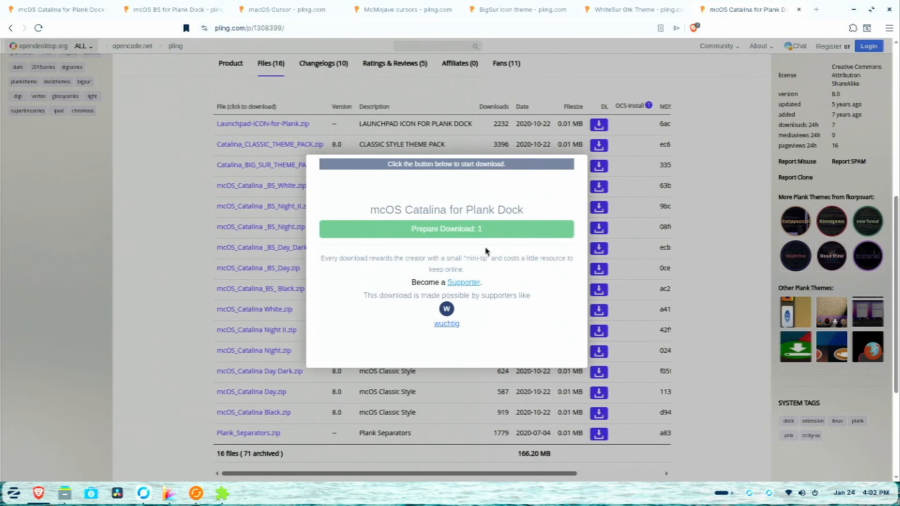
click(471, 230)
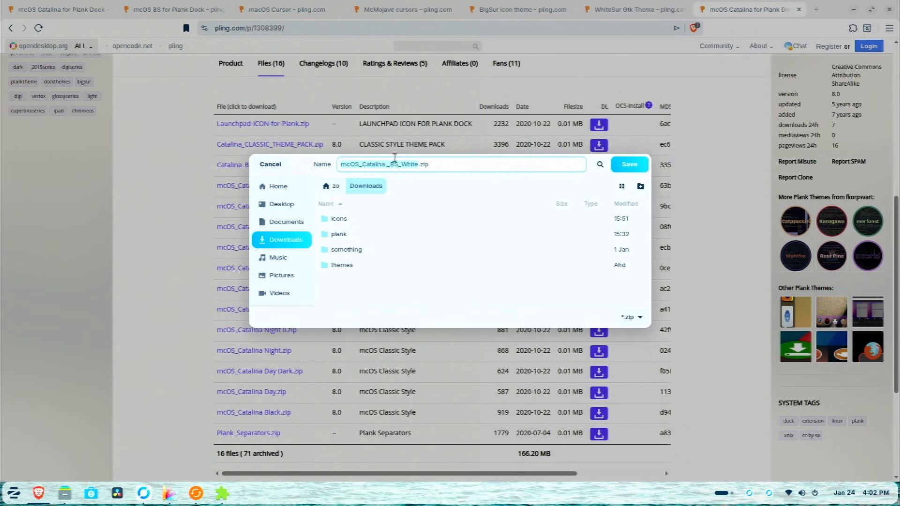
click(278, 166)
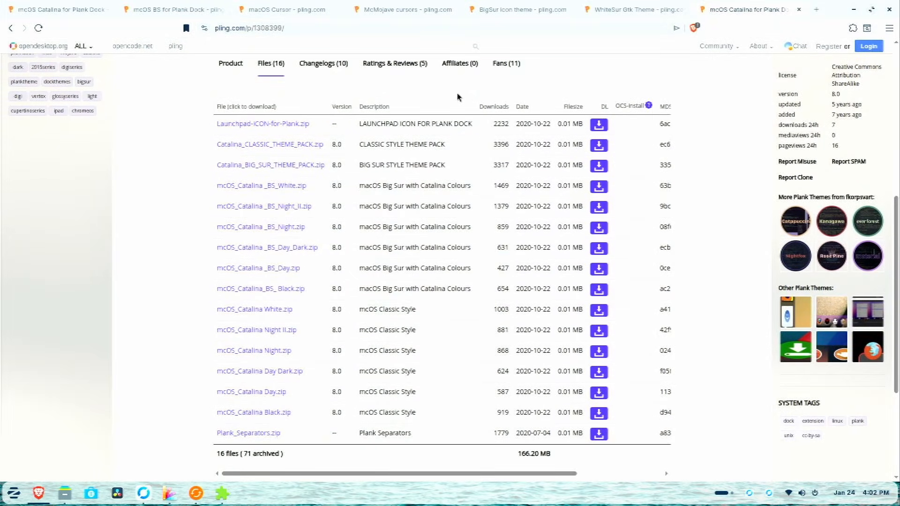
Step: Search pling.com for "macos bs"
scroll(457, 97, up, 7)
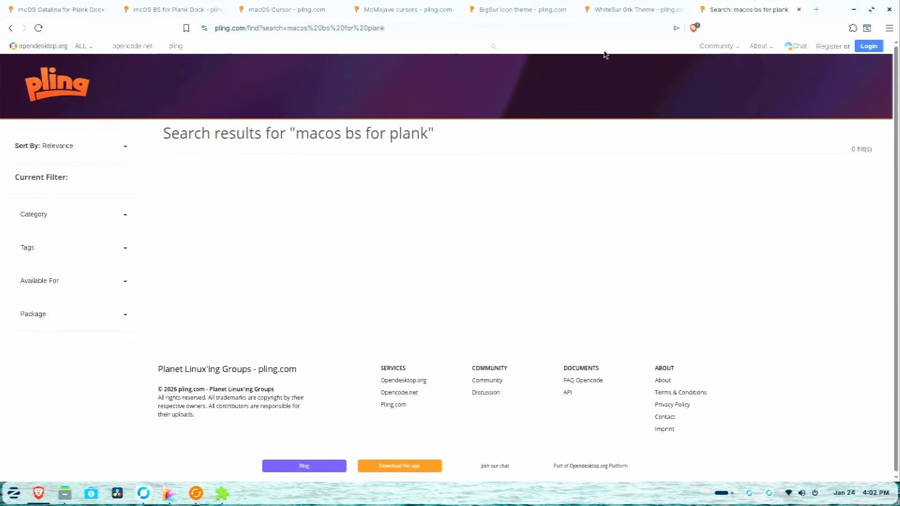
text(macos bs)
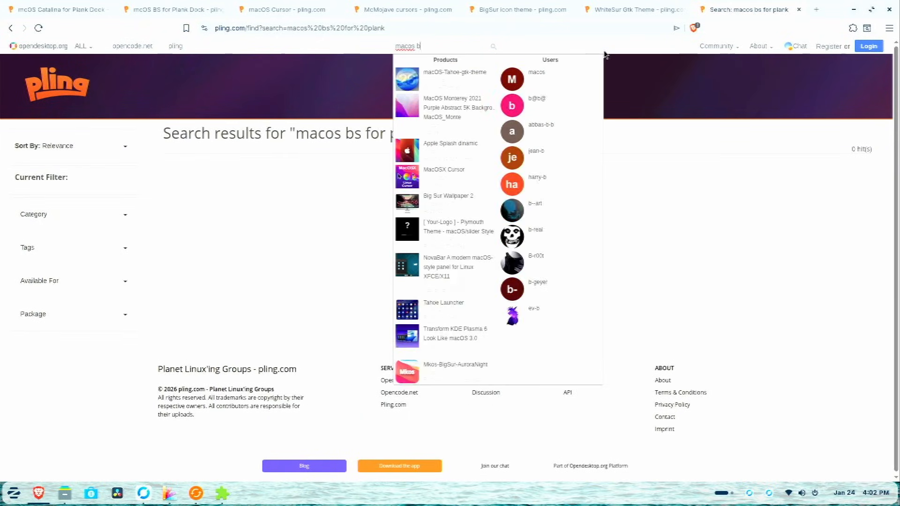
key(Return)
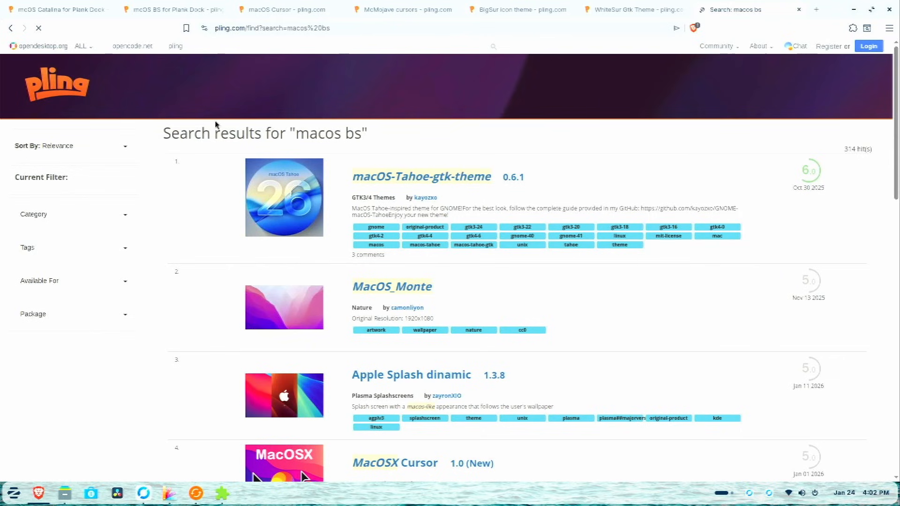
Step: Filter the "macos bs" results to the Plank Themes category and open the mcOS BS for Plank Dock page
click(114, 214)
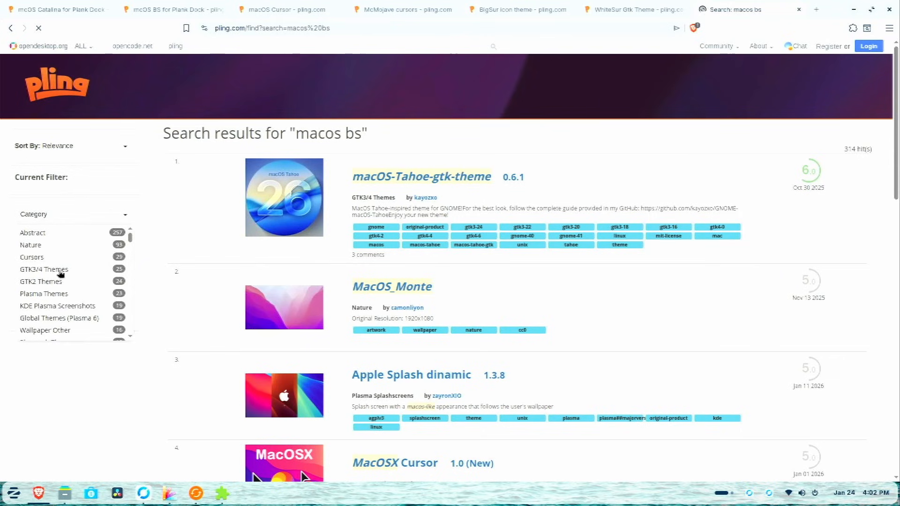
scroll(59, 277, down, 3)
scroll(56, 290, up, 1)
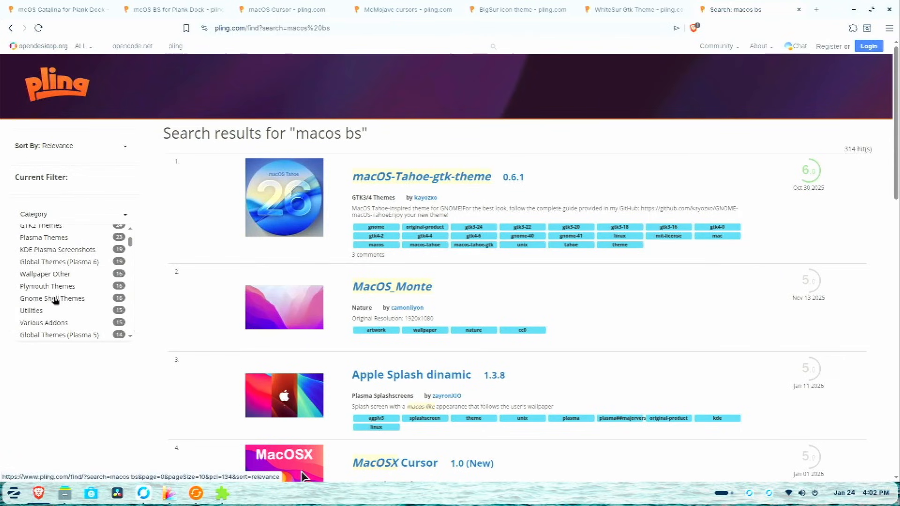
scroll(55, 300, down, 2)
scroll(64, 307, down, 2)
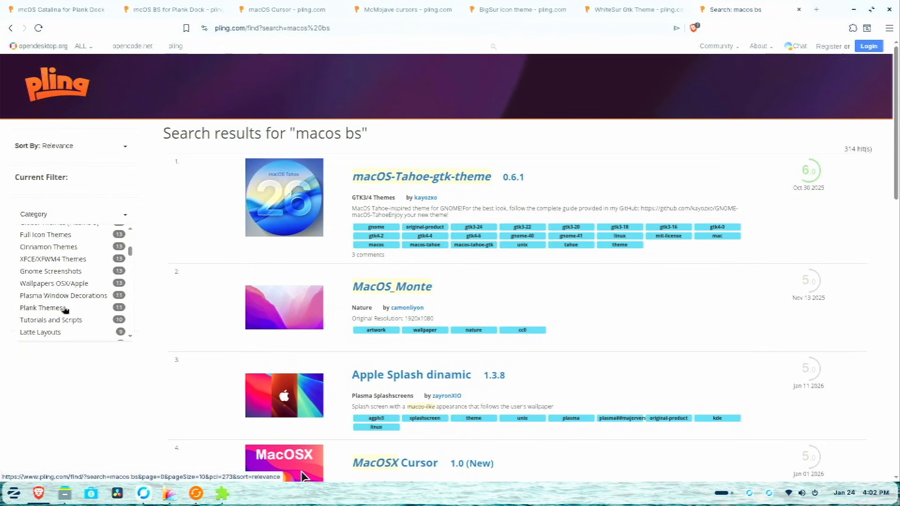
click(65, 309)
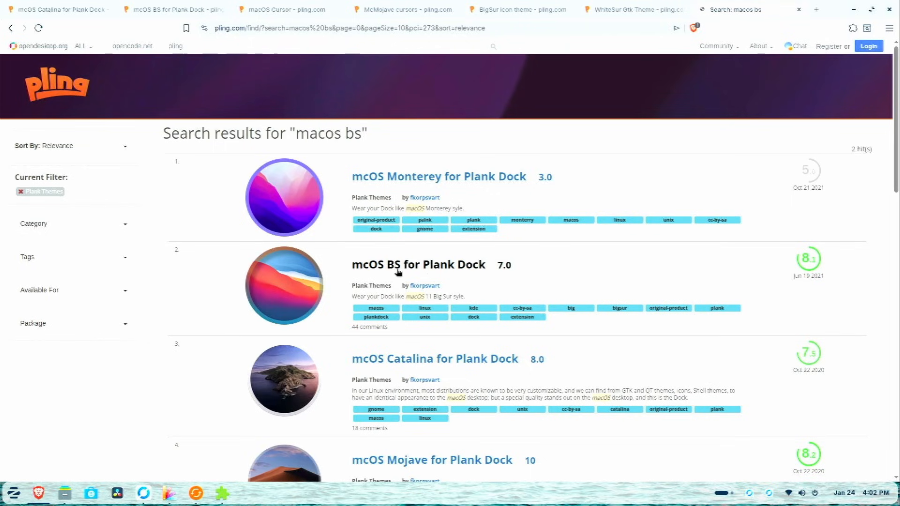
click(424, 270)
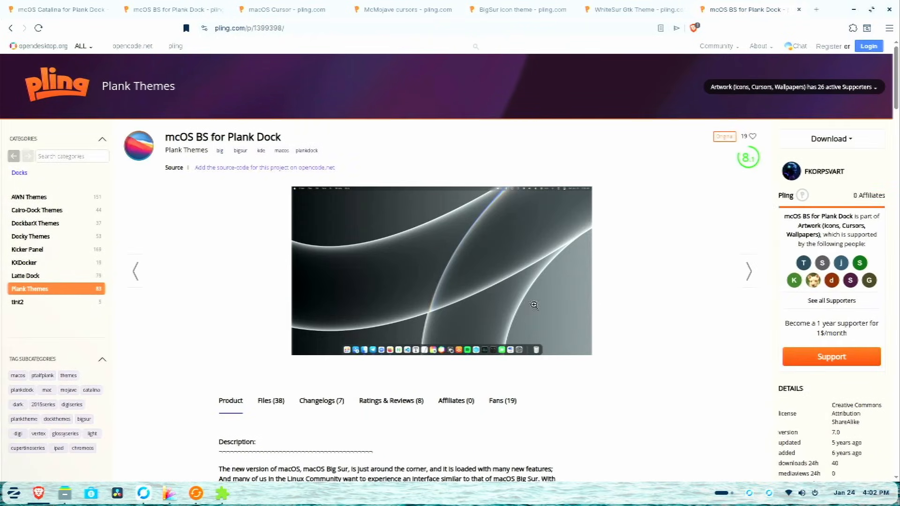
Step: List the files of mcOS BS for Plank Dock, start the download of mcOS-BS-iMacM1-White.zip and cancel the save
click(271, 400)
scroll(417, 349, down, 3)
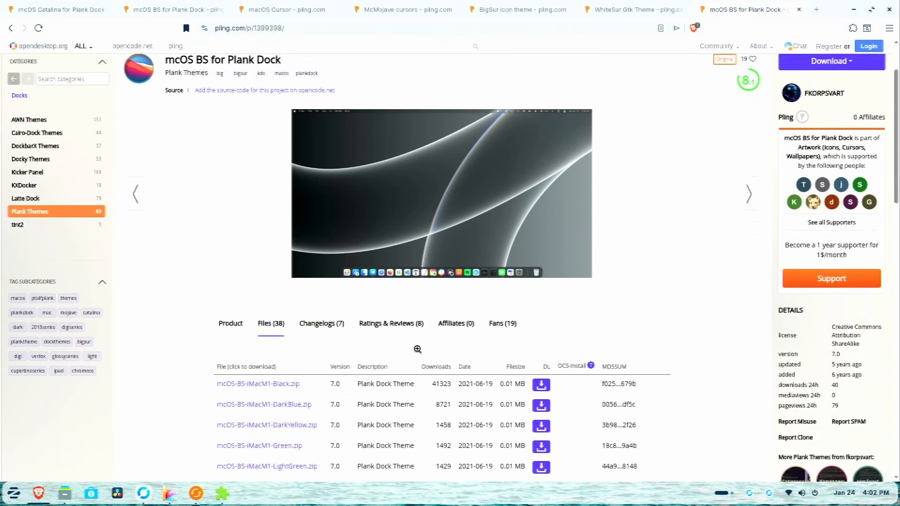
scroll(417, 349, down, 5)
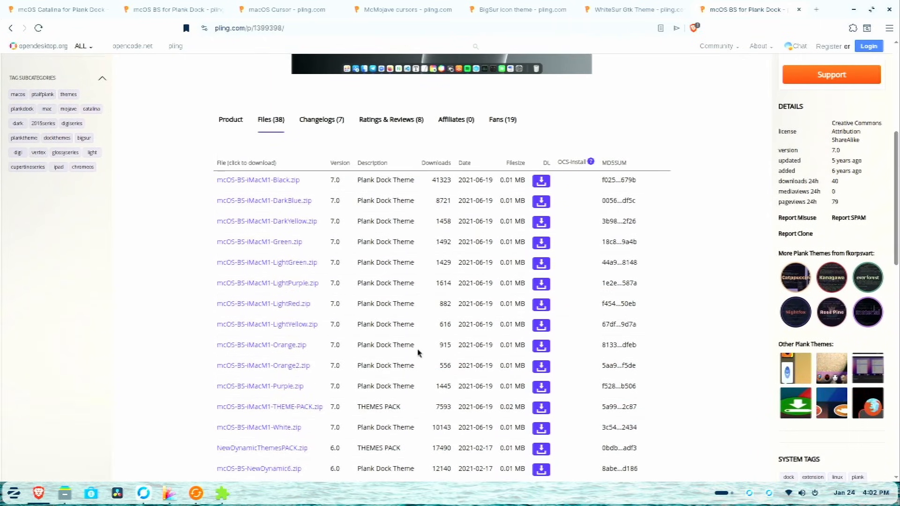
scroll(181, 255, down, 1)
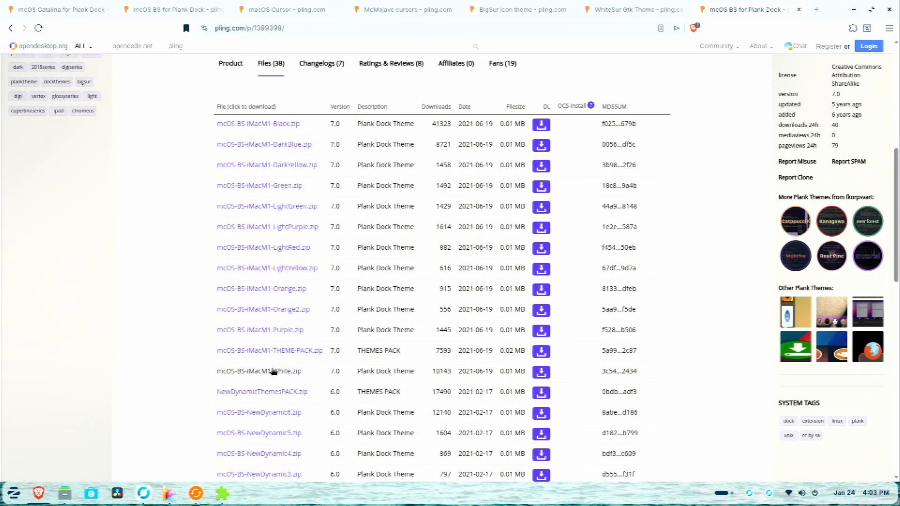
click(540, 374)
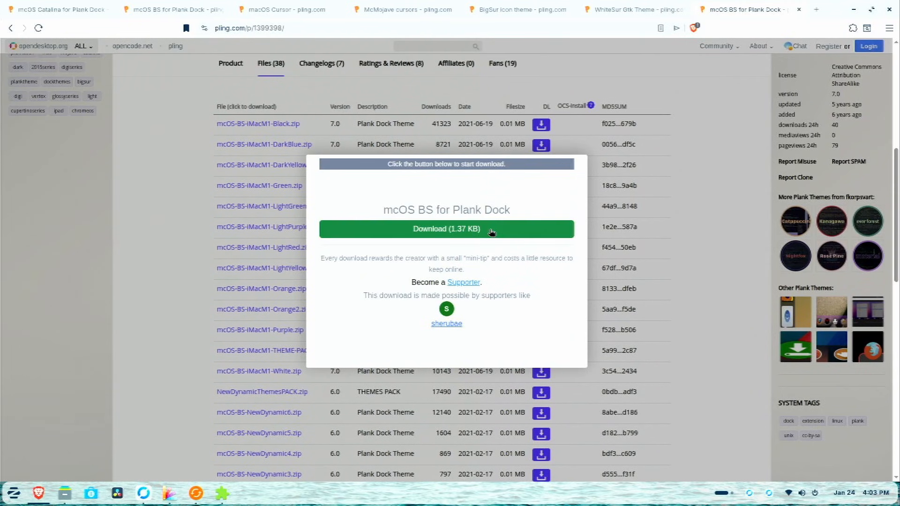
click(491, 234)
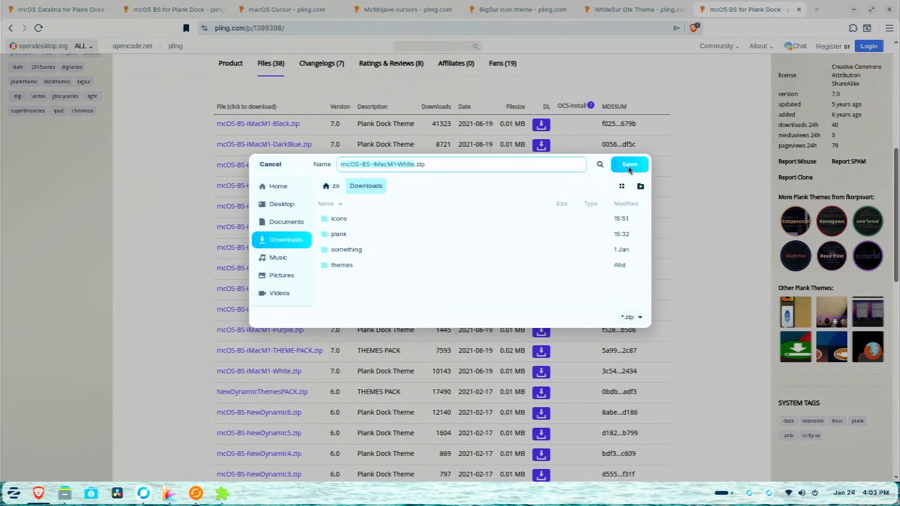
click(289, 166)
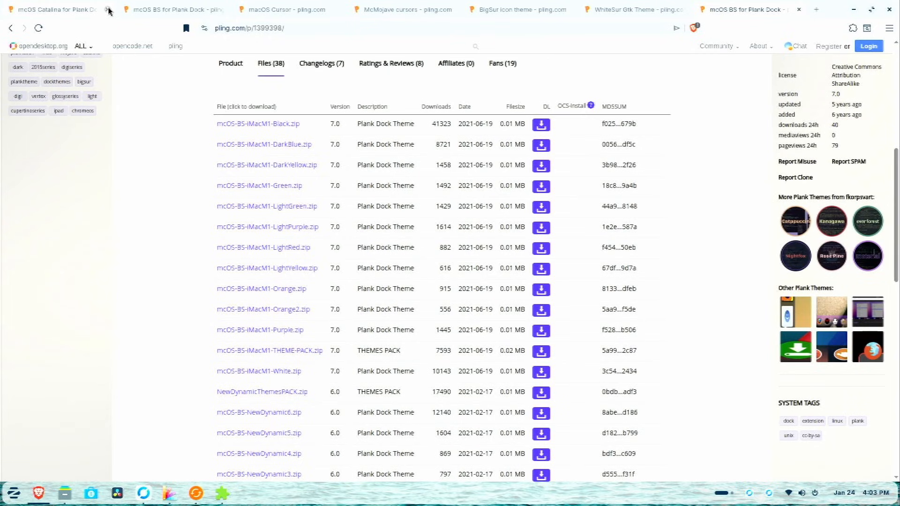
Step: Search pling.com for "macos" and filter the results to the Cursors category
scroll(652, 145, up, 5)
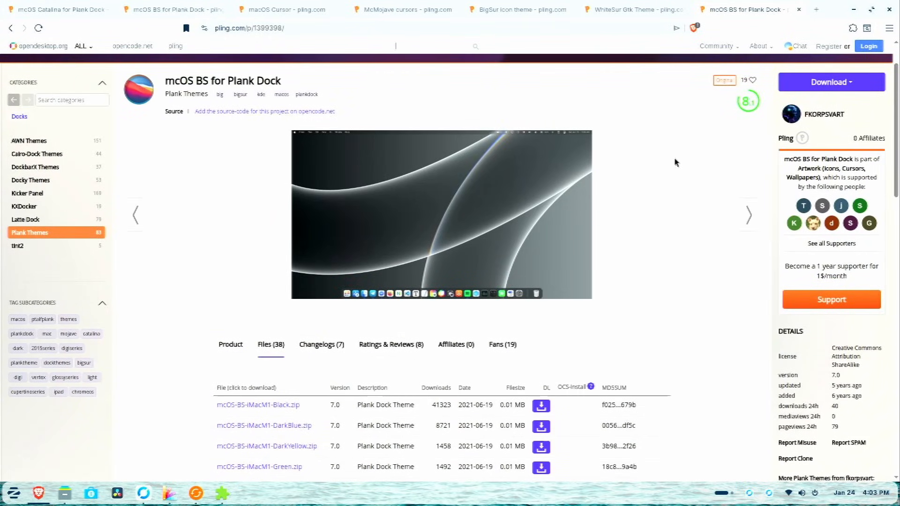
text(macos)
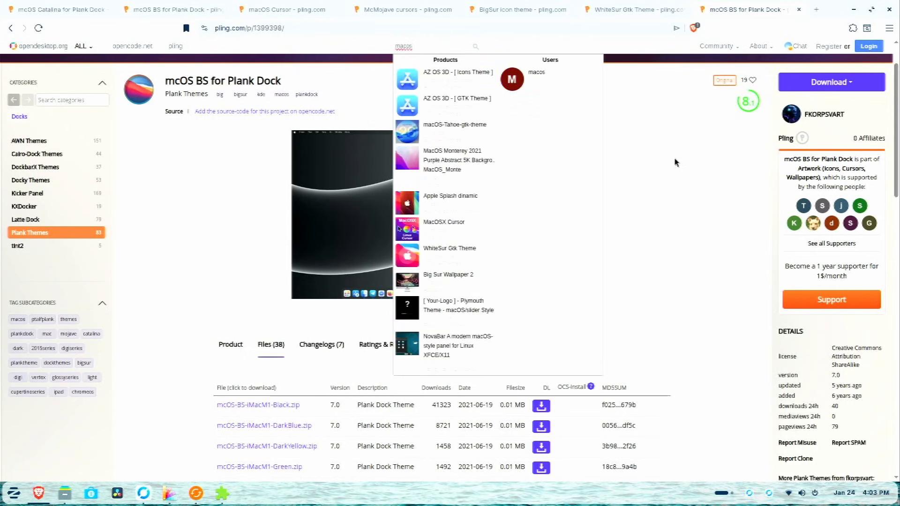
key(Return)
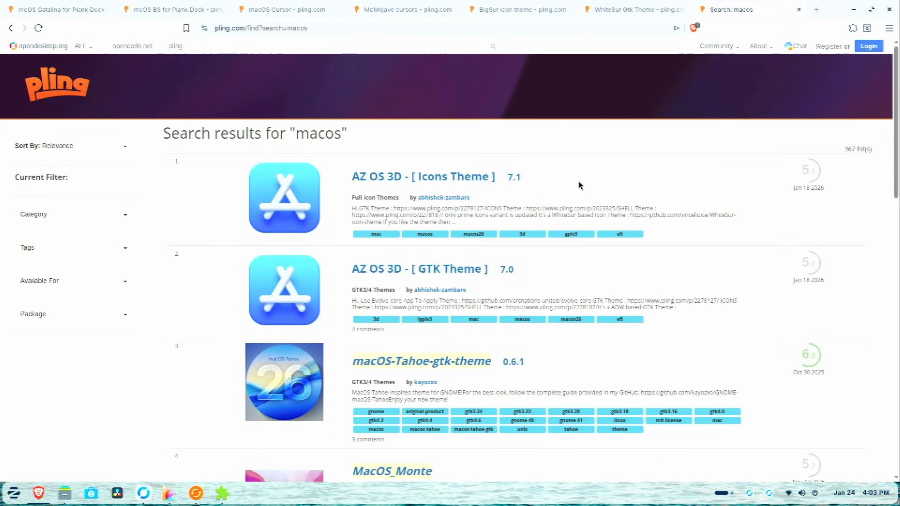
click(104, 216)
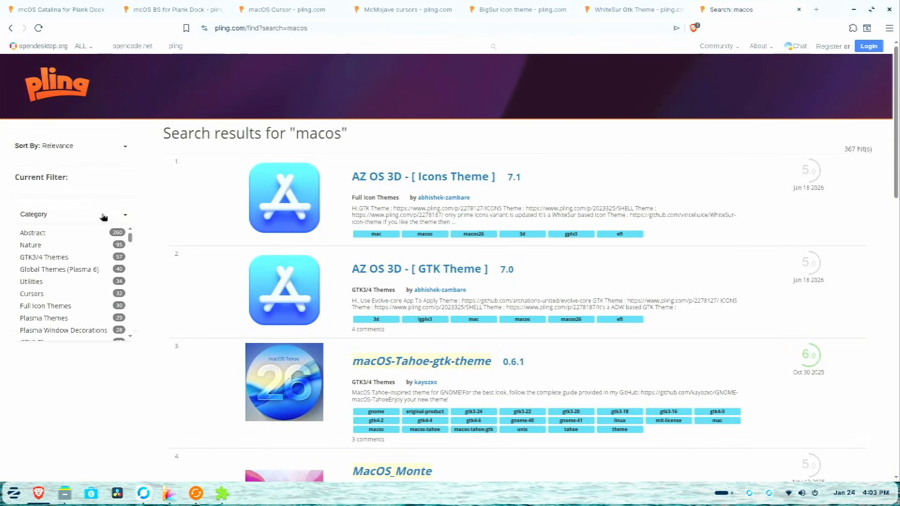
click(44, 294)
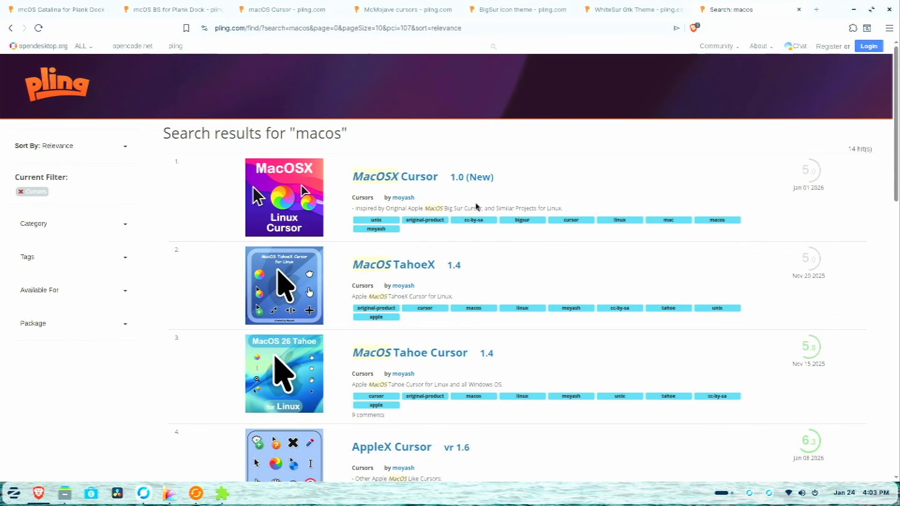
Step: Look through the cursor themes and open the macOS Cursor v2.0.1 page
scroll(476, 207, down, 5)
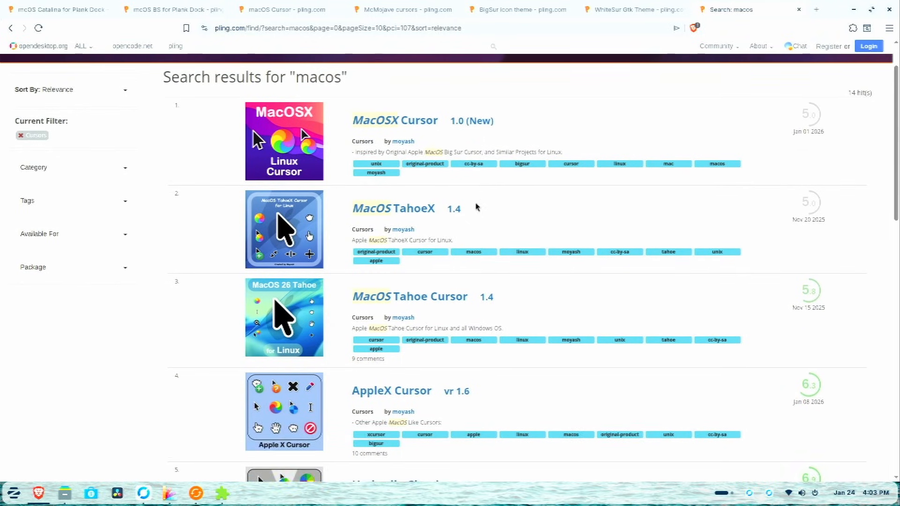
scroll(476, 207, down, 5)
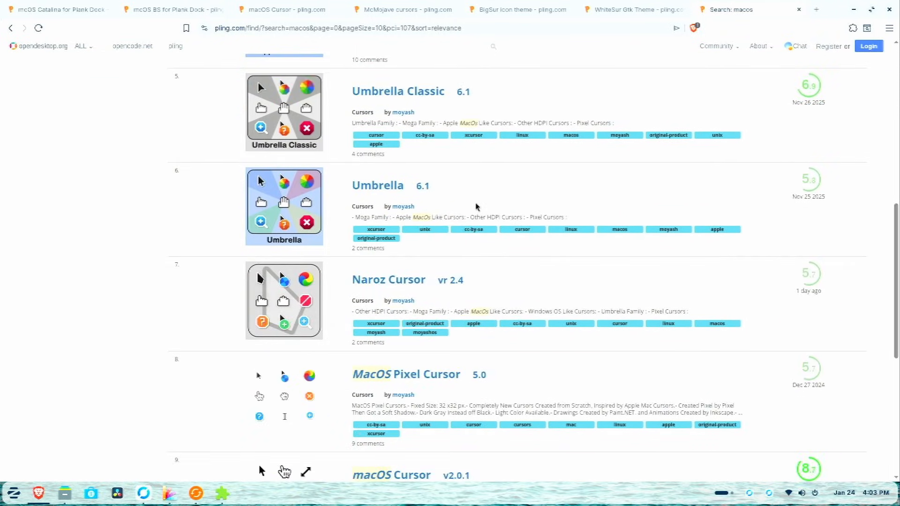
scroll(476, 207, up, 10)
scroll(429, 149, down, 12)
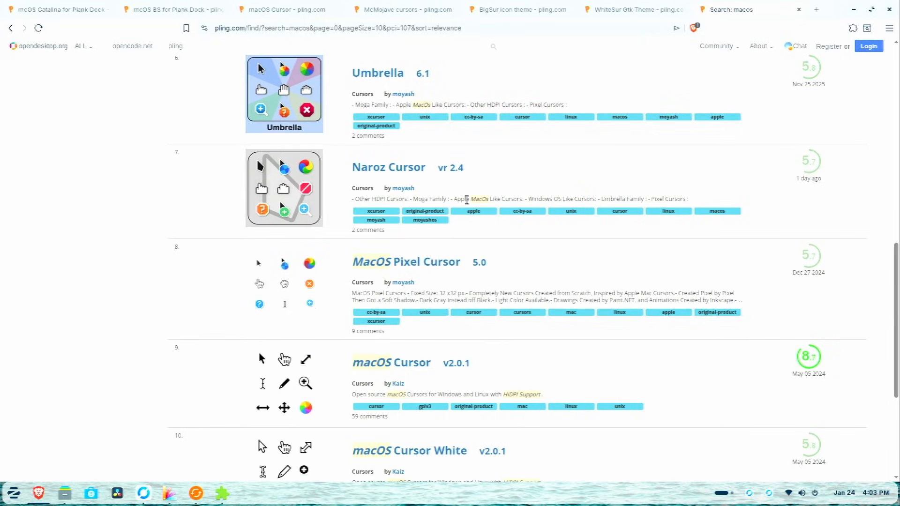
scroll(475, 206, down, 3)
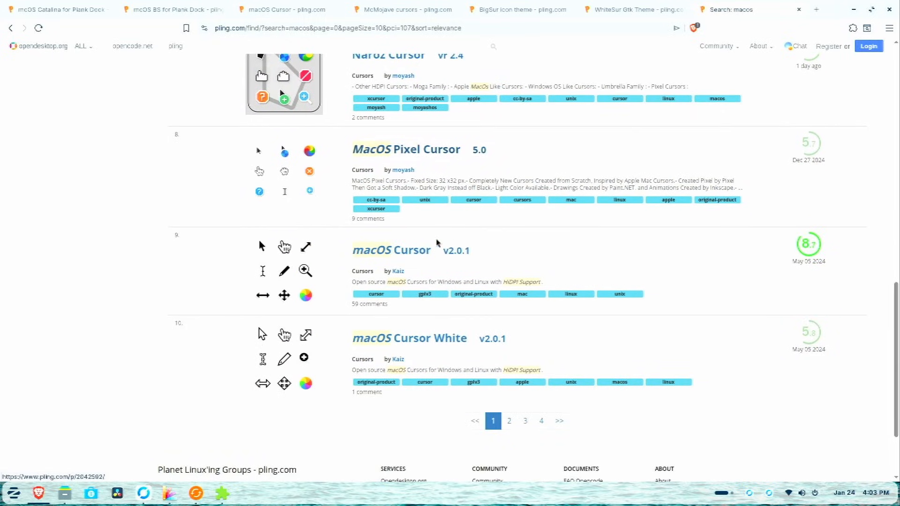
click(388, 255)
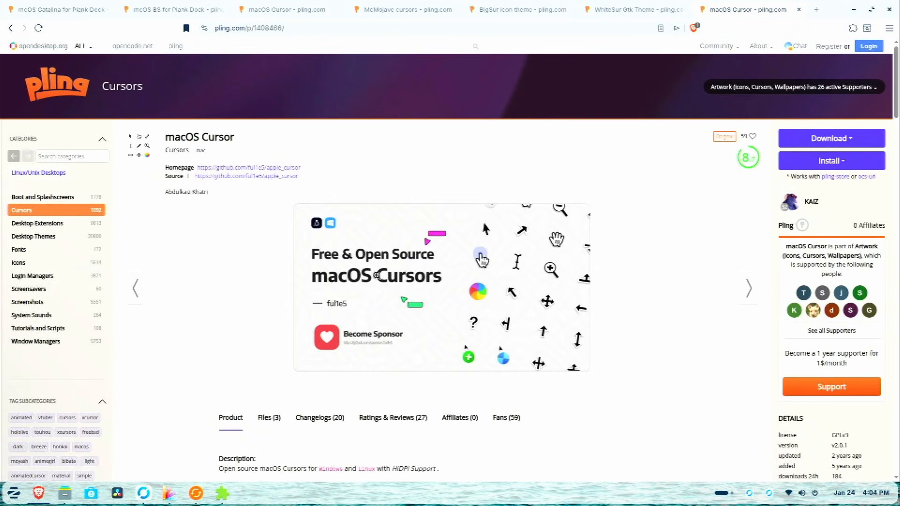
Step: List the files of macOS Cursor, start the download of the Linux theme macOS.tar.xz and cancel the save
click(265, 420)
scroll(279, 411, down, 3)
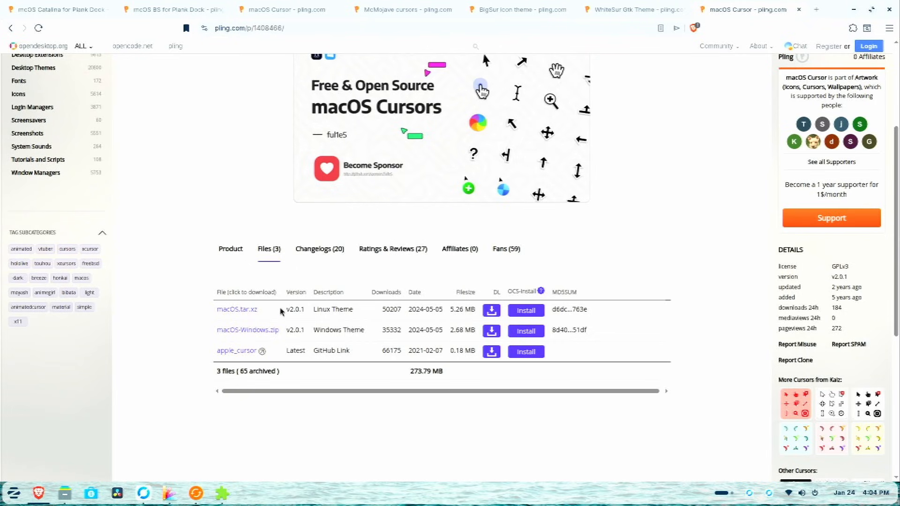
click(493, 311)
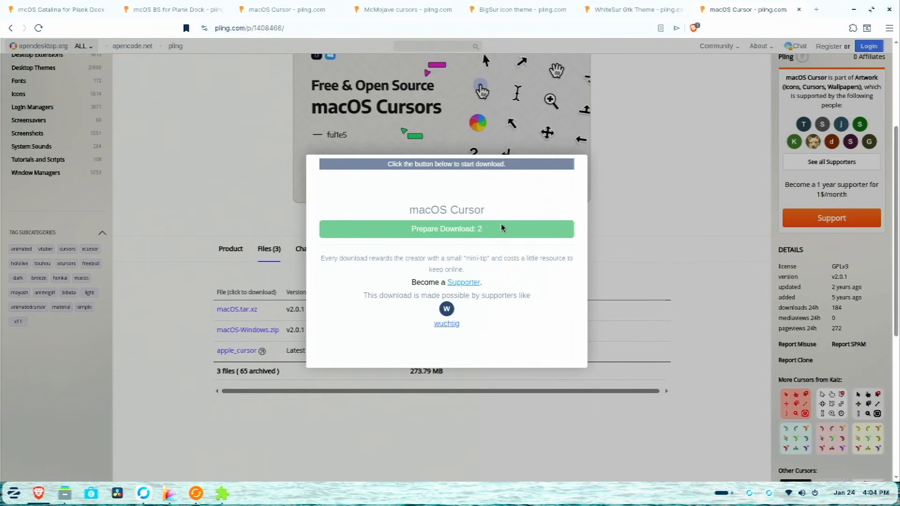
click(507, 229)
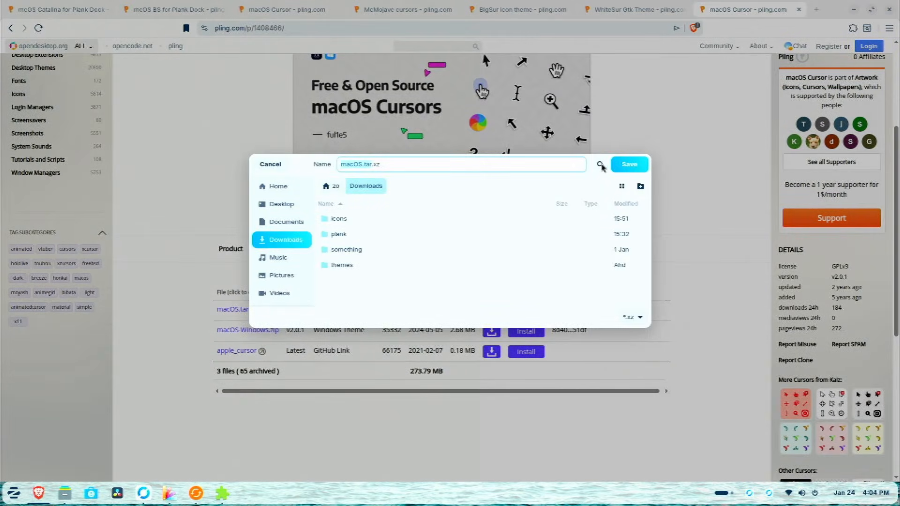
click(270, 164)
Step: Search pling.com for "mcmojave" within the Cursors category and open the McMojave cursors page
scroll(412, 141, up, 4)
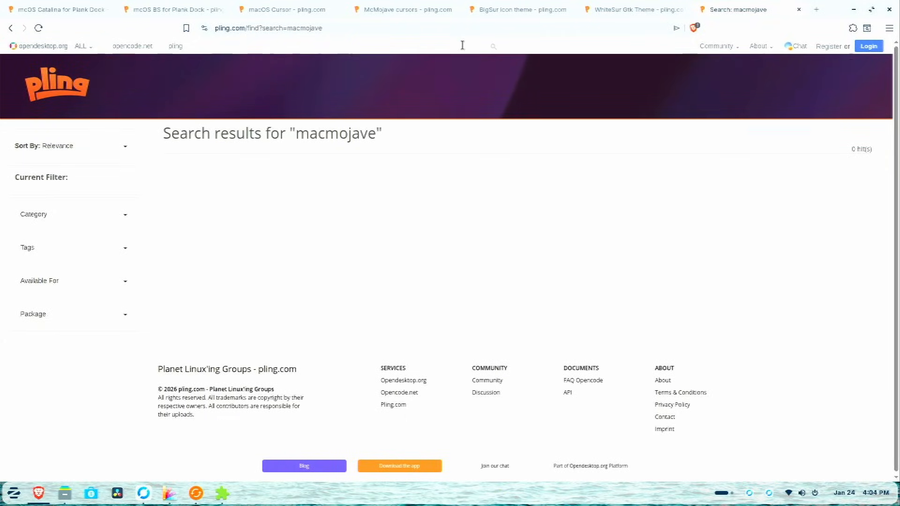
text(mcmojave)
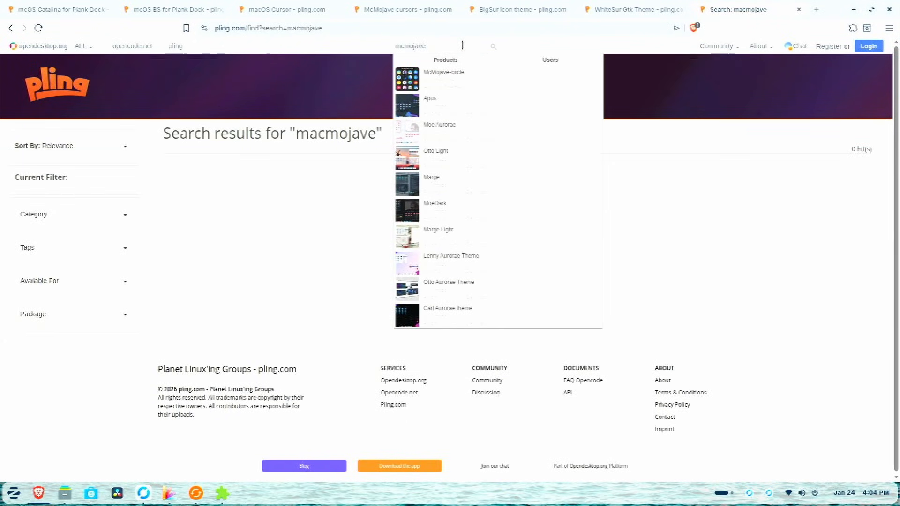
key(Return)
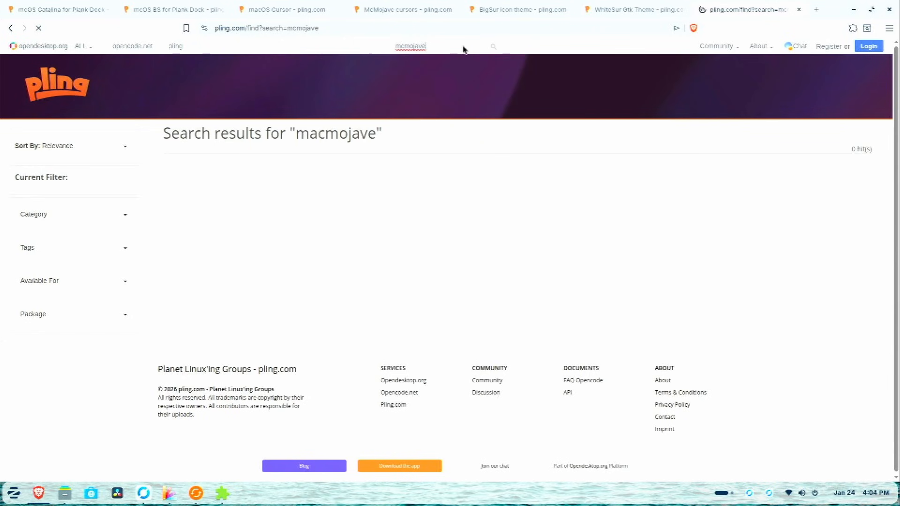
click(122, 214)
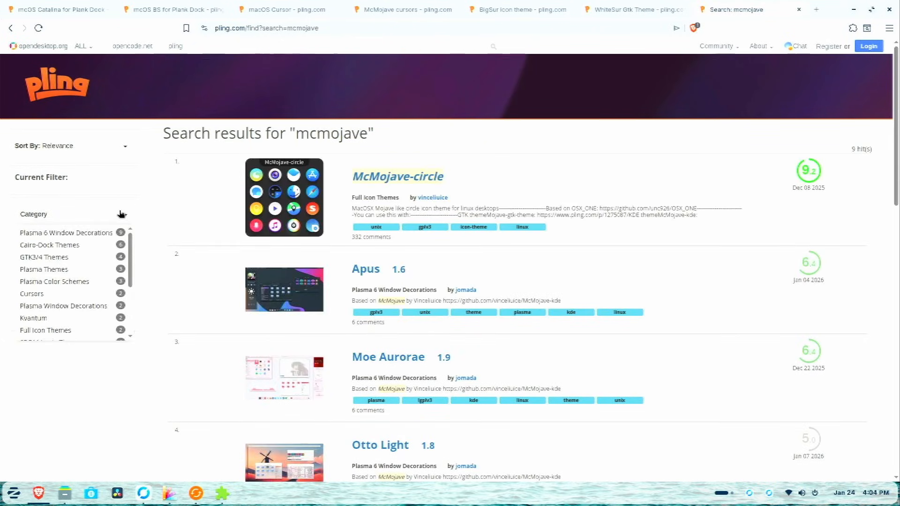
click(55, 294)
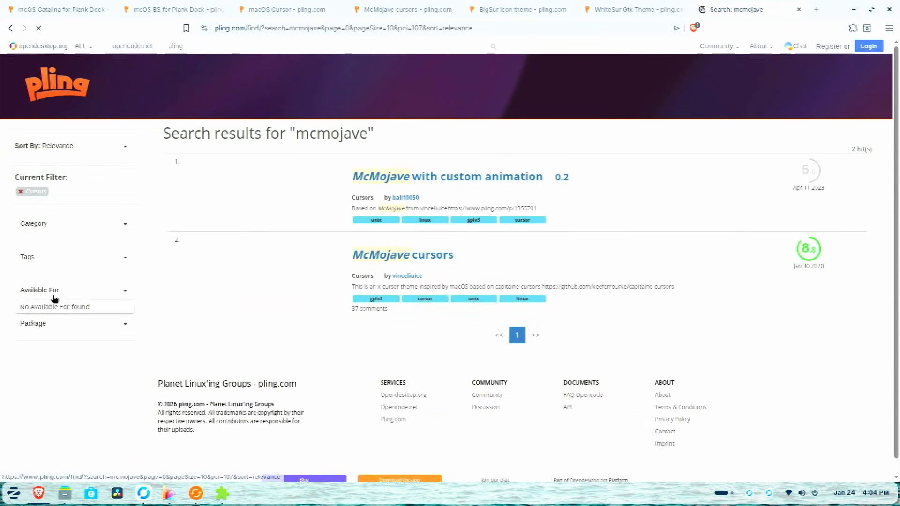
click(402, 259)
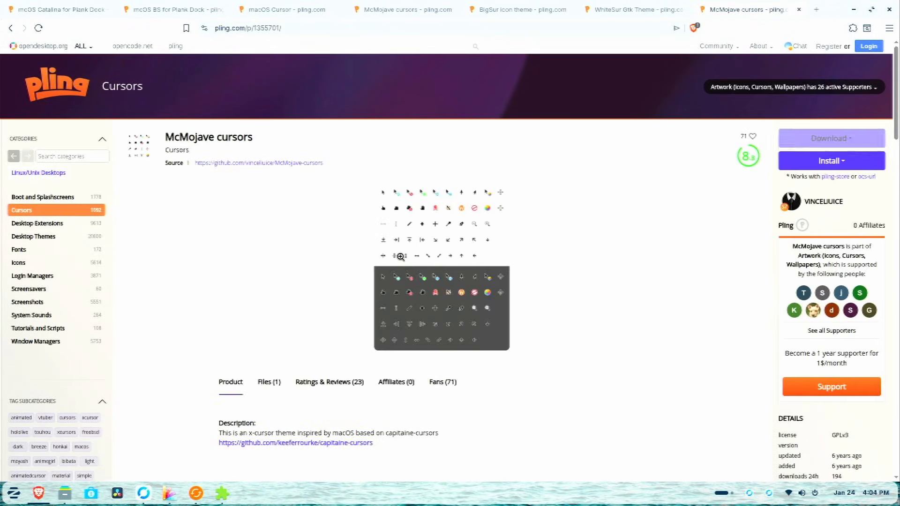
Step: List the files of McMojave cursors, start the download of McMojave-cursors.tar.xz and cancel the save
click(269, 382)
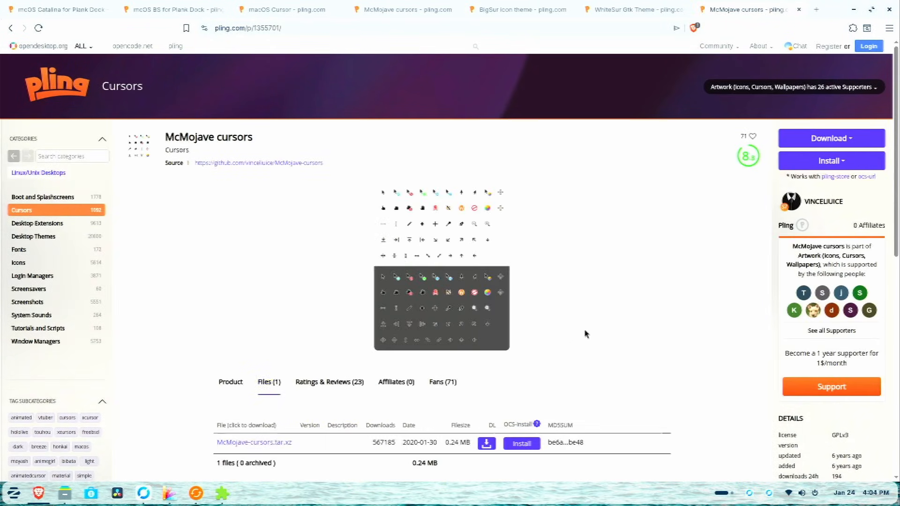
scroll(282, 365, down, 3)
click(487, 331)
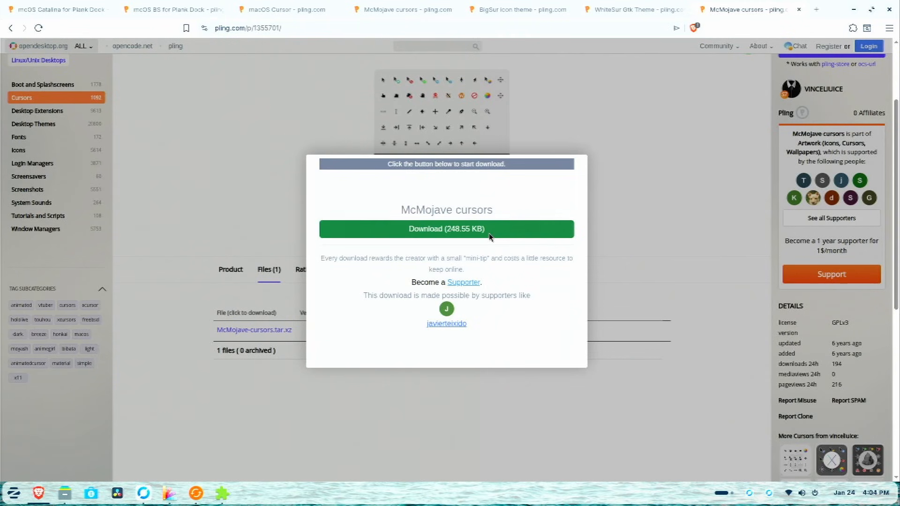
click(490, 236)
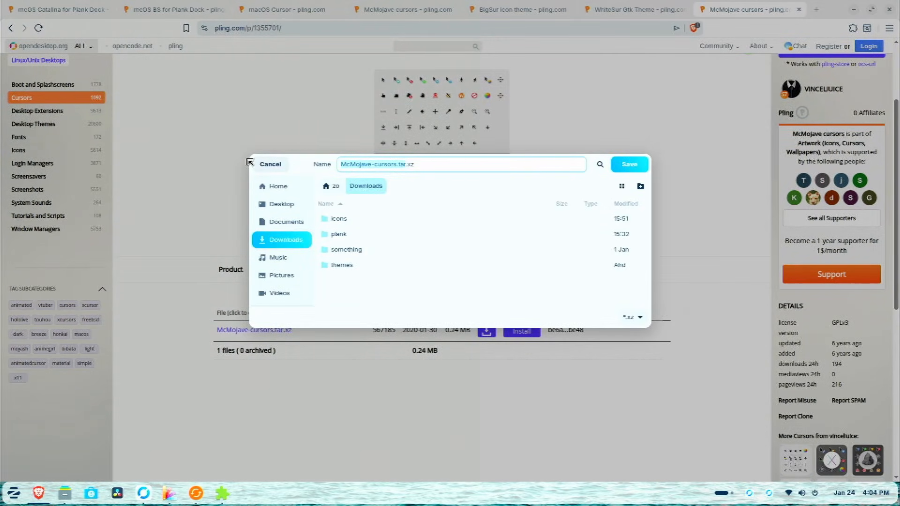
click(260, 165)
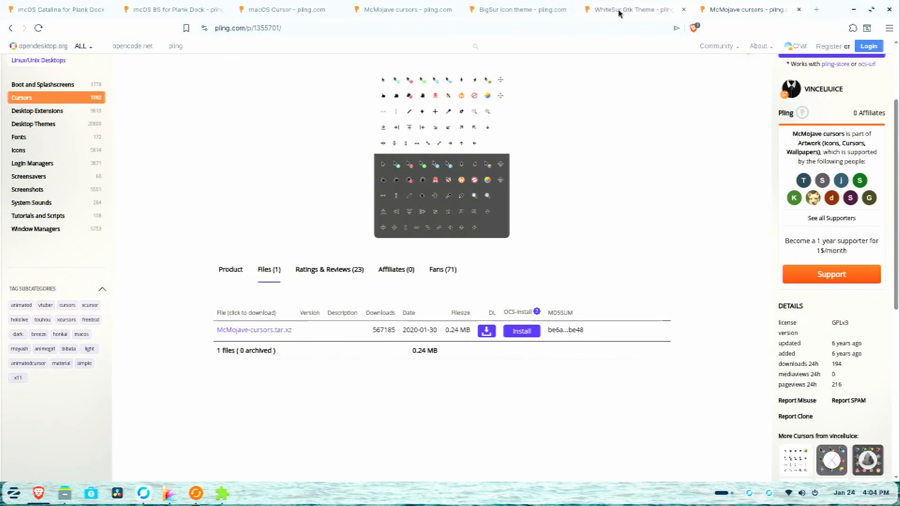
Step: Search pling.com for "bigsur" within the Full Icon Themes category and open the BigSur icon theme page
scroll(557, 151, up, 3)
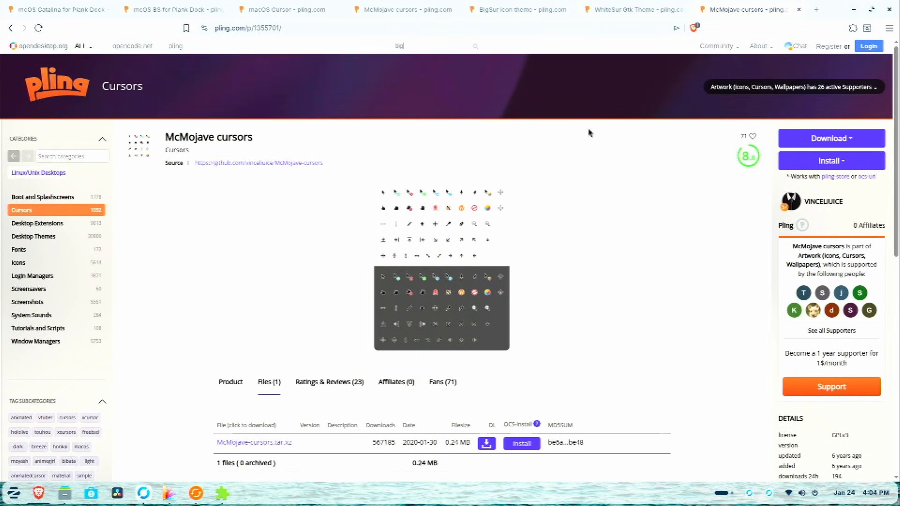
text(sur)
key(Return)
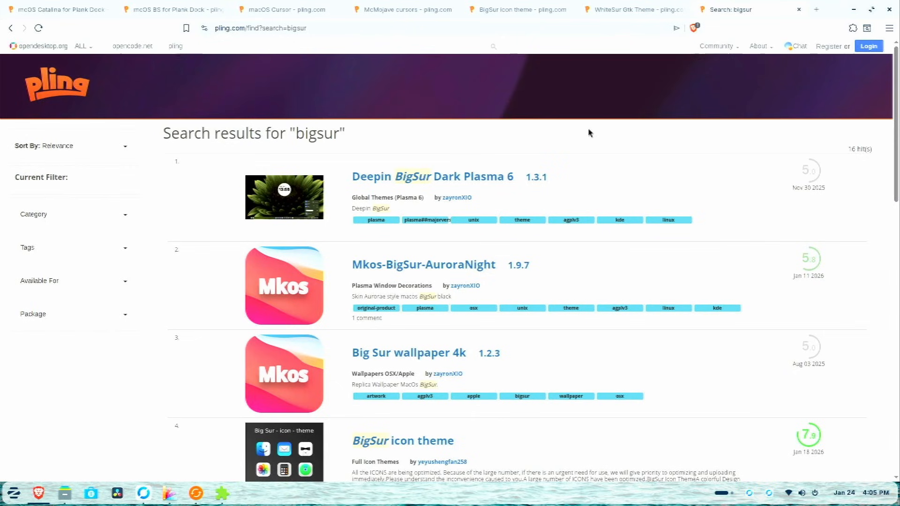
click(104, 216)
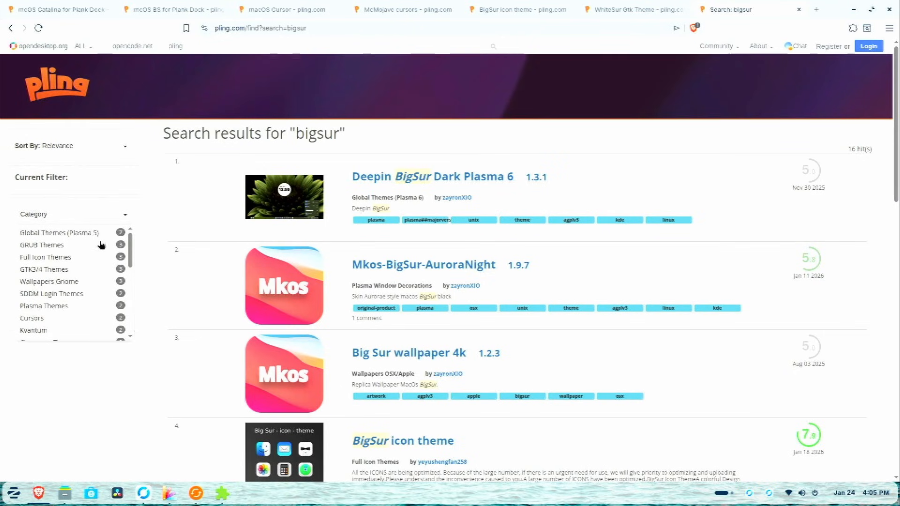
click(94, 260)
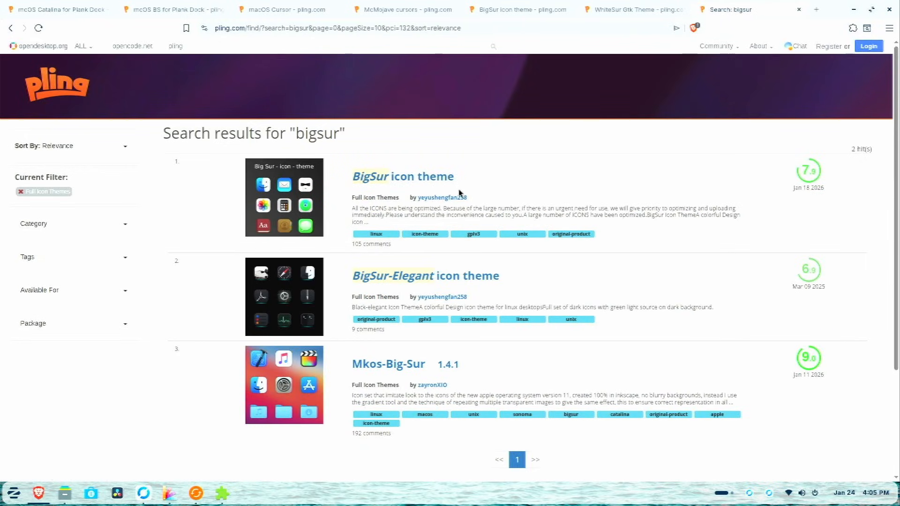
click(399, 184)
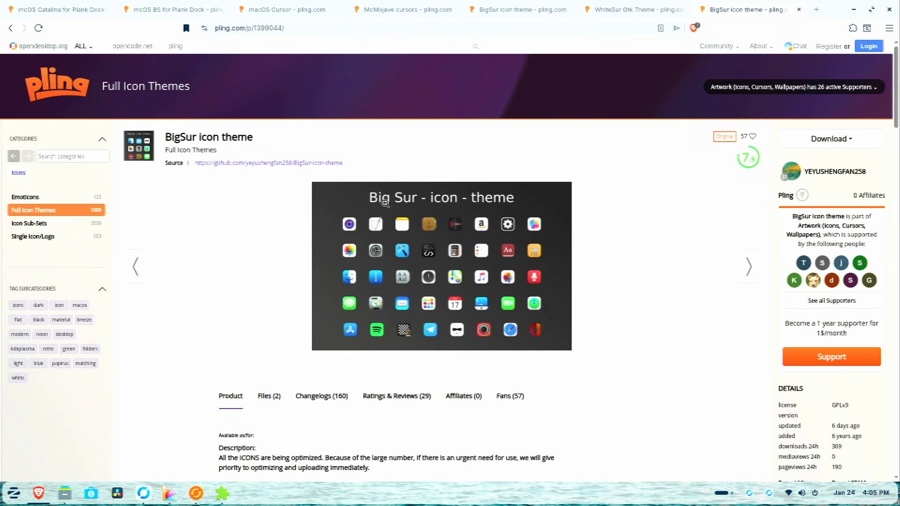
Step: List the files of BigSur icon theme, start the download of BigSur.tar.xz and cancel the save
click(269, 396)
scroll(274, 402, down, 3)
scroll(274, 402, down, 4)
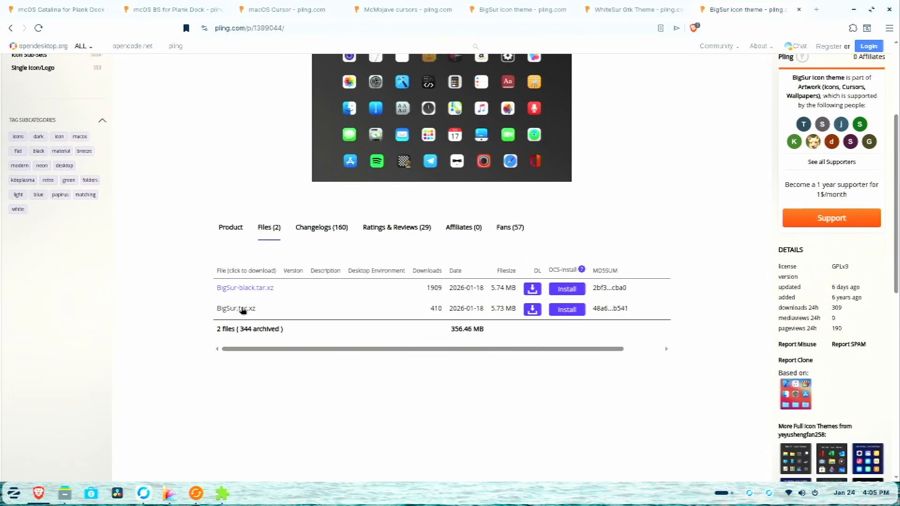
click(531, 312)
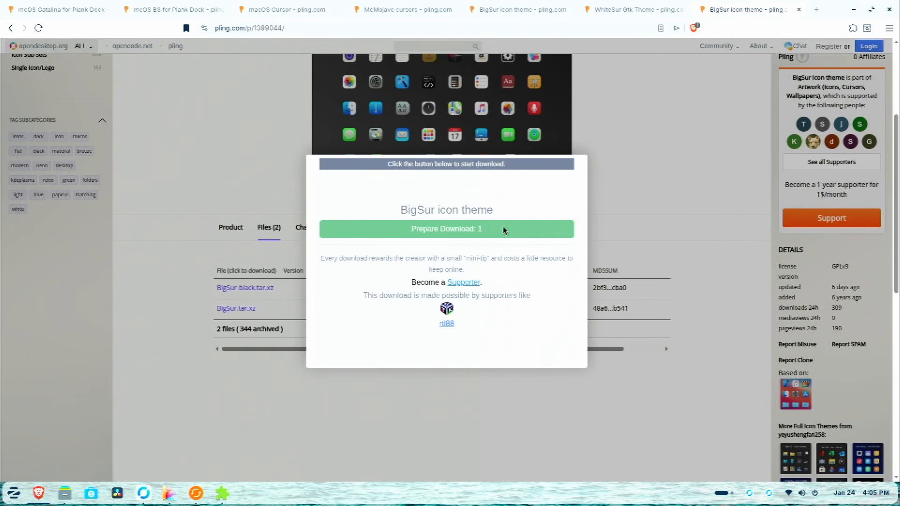
click(504, 229)
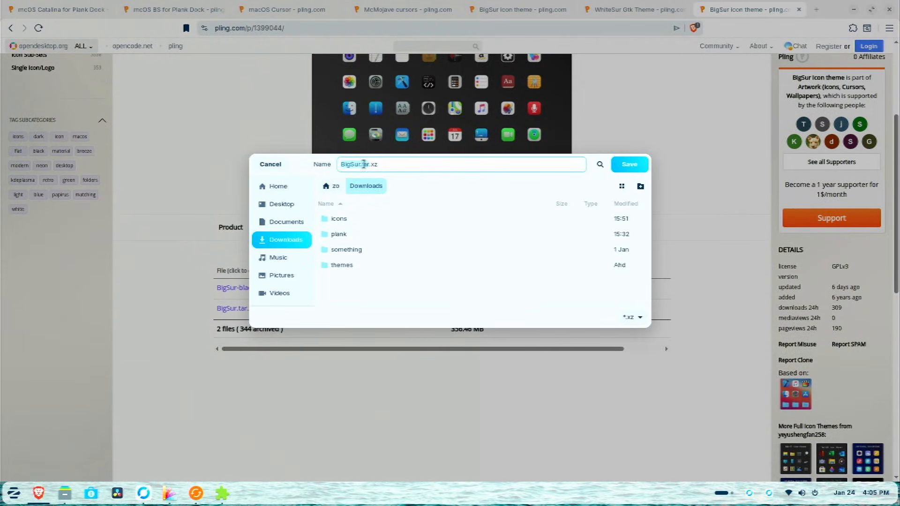
click(268, 164)
Step: Search pling.com for "whitesur" and open the suggested WhiteSur Gtk Theme page
scroll(604, 114, up, 4)
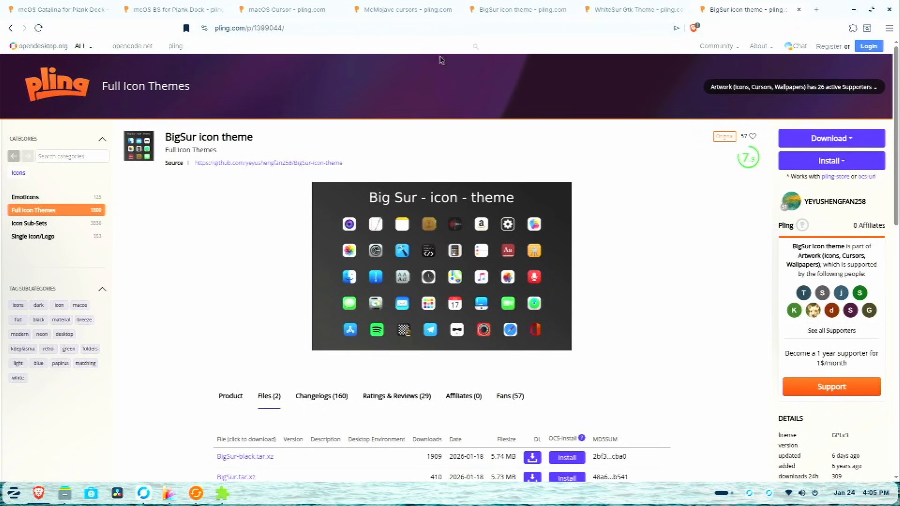
text(whitesur)
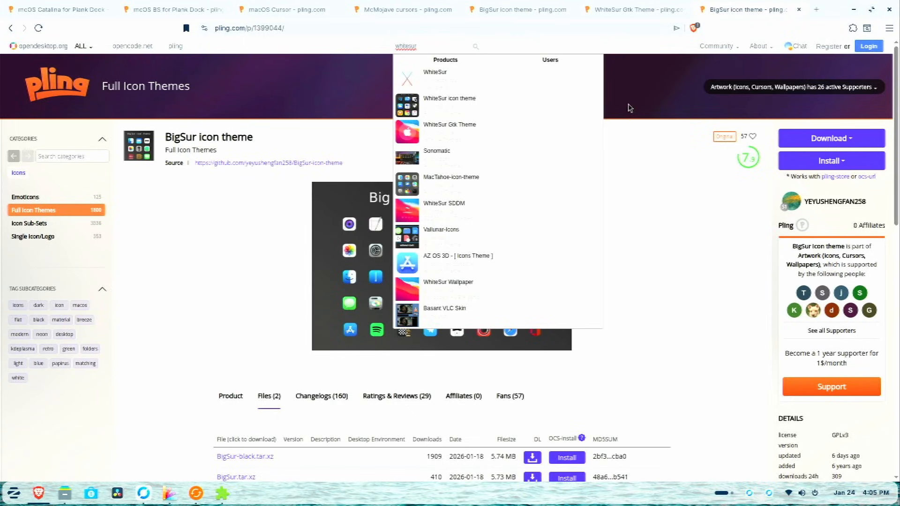
click(450, 134)
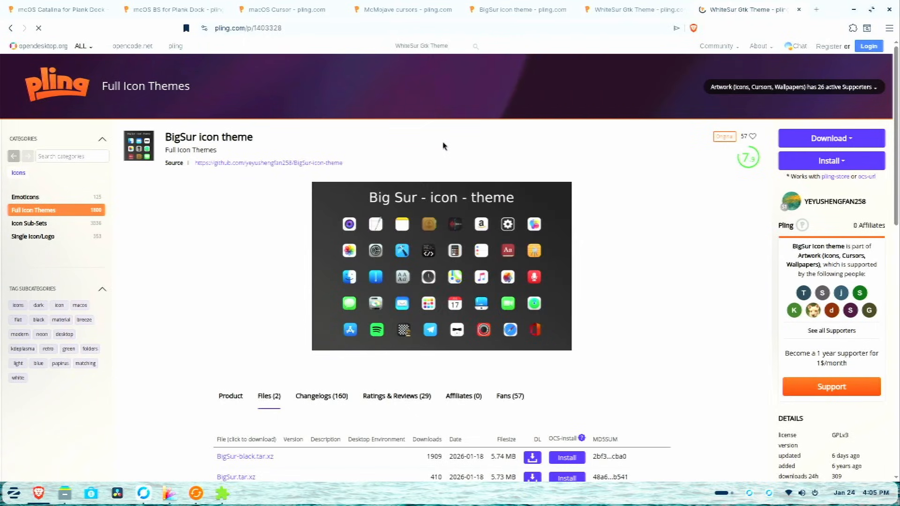
Step: List the files of WhiteSur Gtk Theme, start the download of WhiteSur-Dark.tar.xz and cancel the save
scroll(443, 146, down, 3)
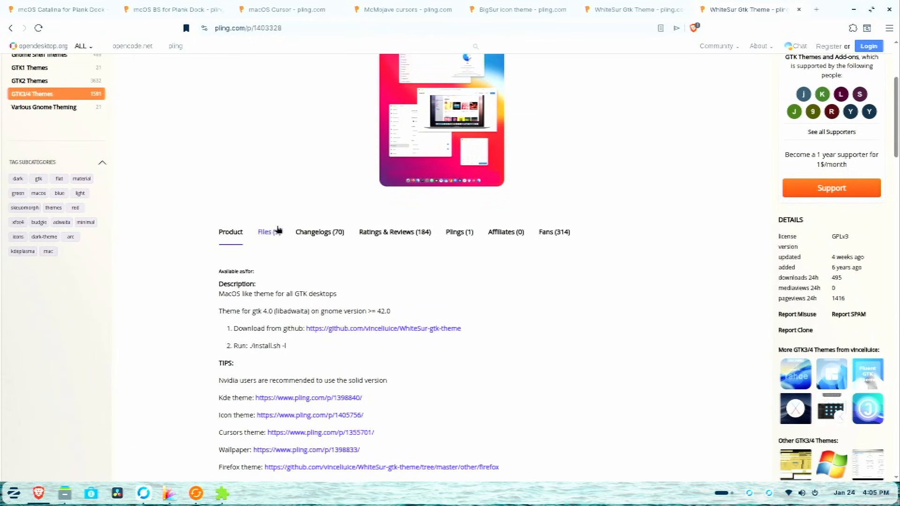
click(263, 234)
scroll(264, 235, down, 3)
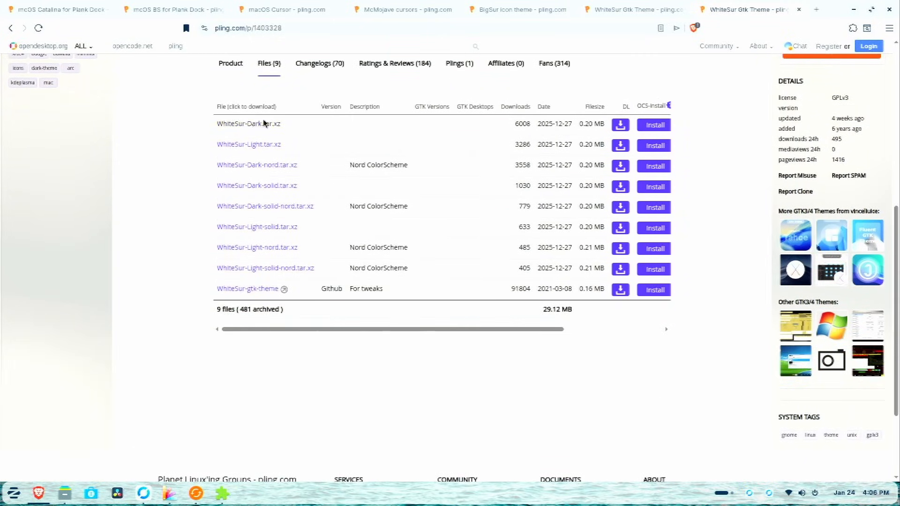
click(621, 125)
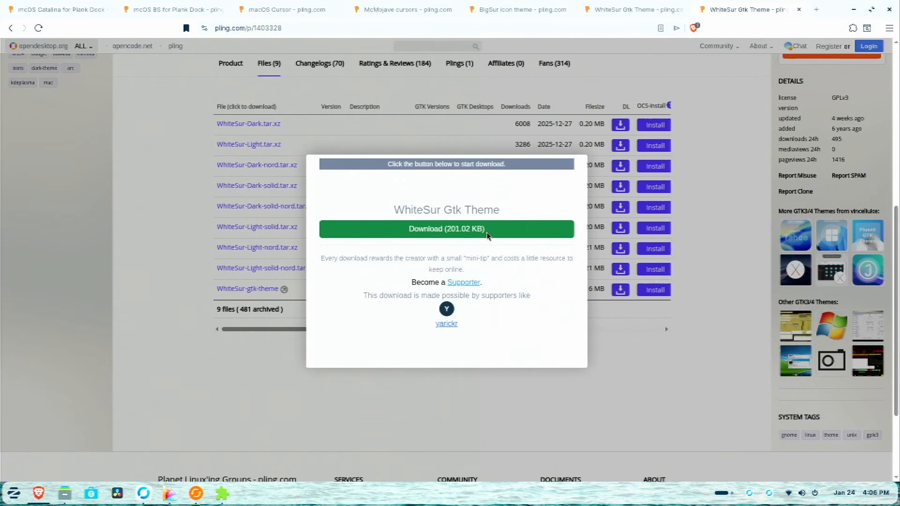
click(488, 236)
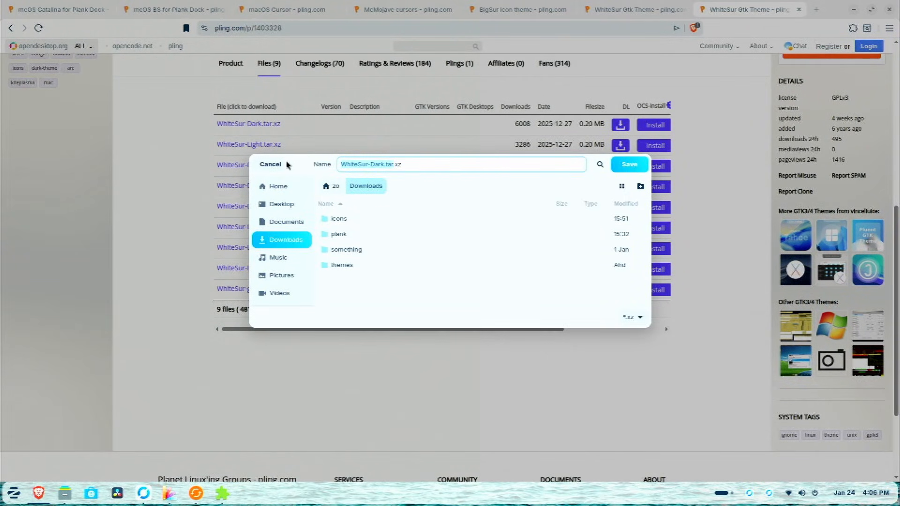
click(281, 165)
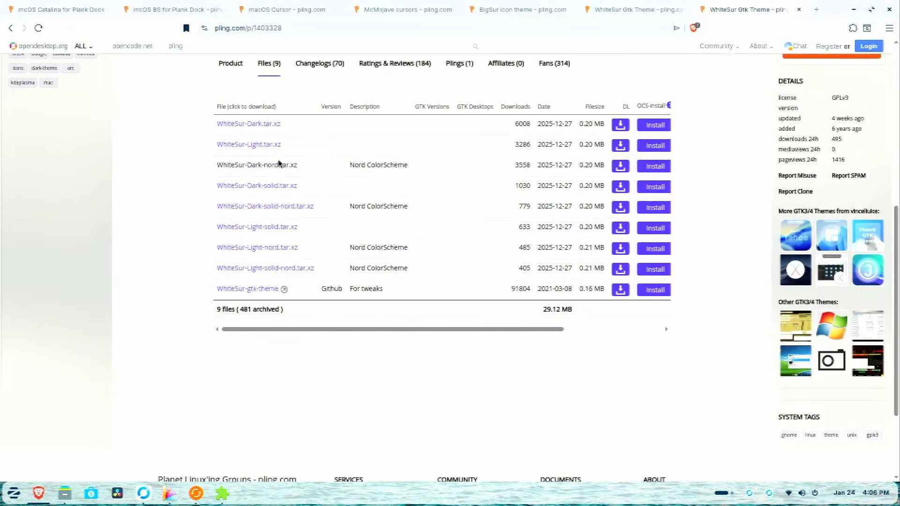
Step: Start the download of the light variant WhiteSur-Light.tar.xz and cancel the save
click(623, 146)
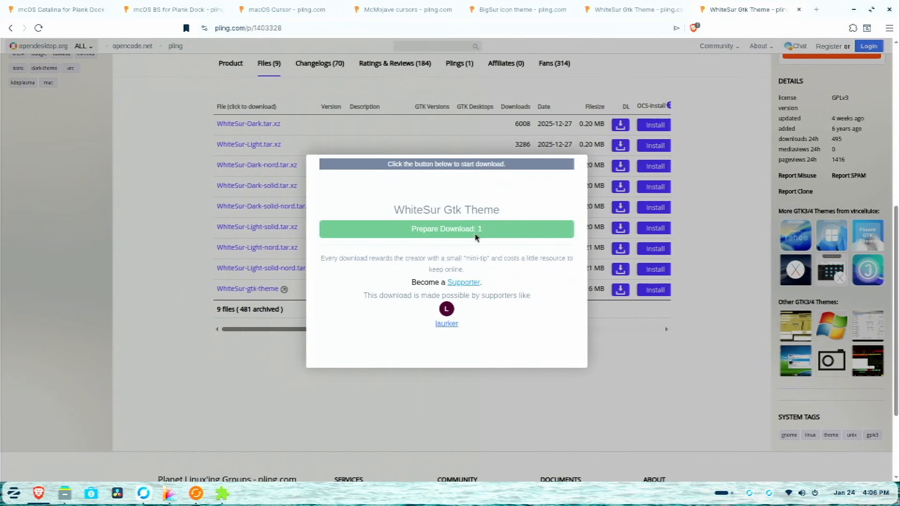
click(479, 233)
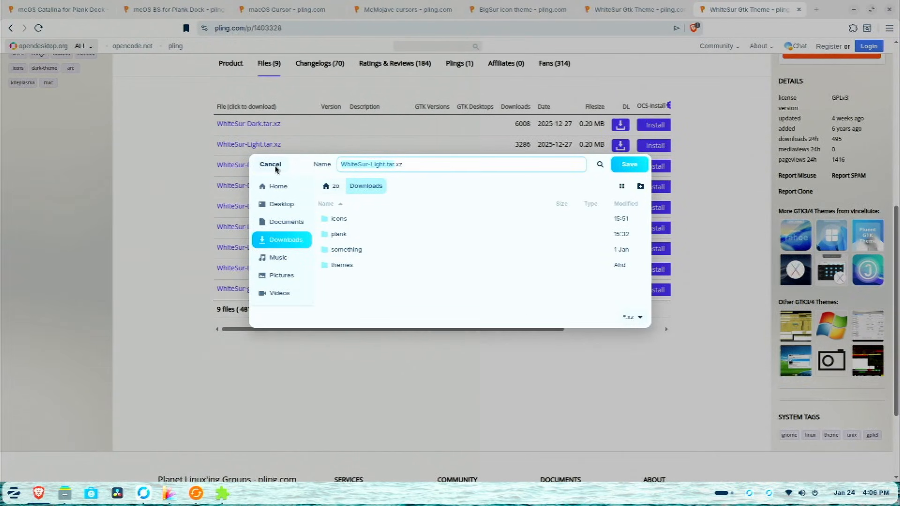
click(275, 166)
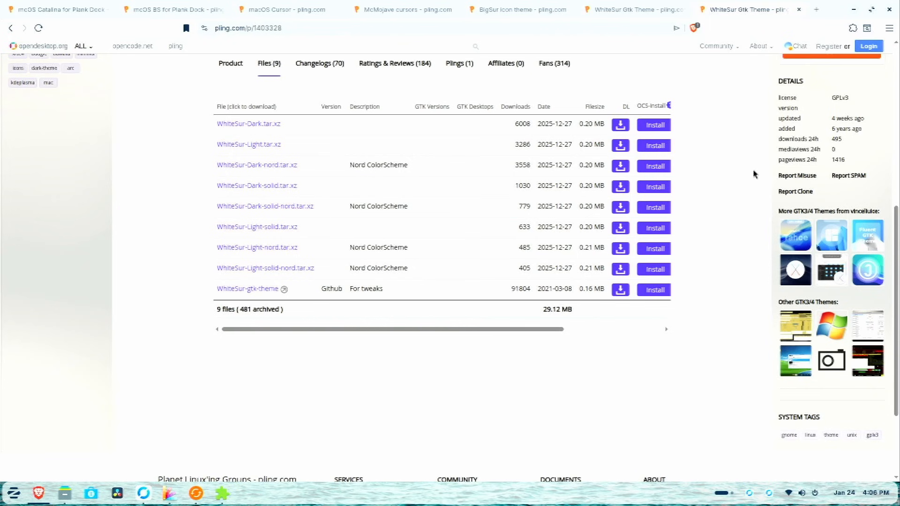
Step: Close the browser and, in Files, look through the icons and plank folders inside Downloads
click(889, 10)
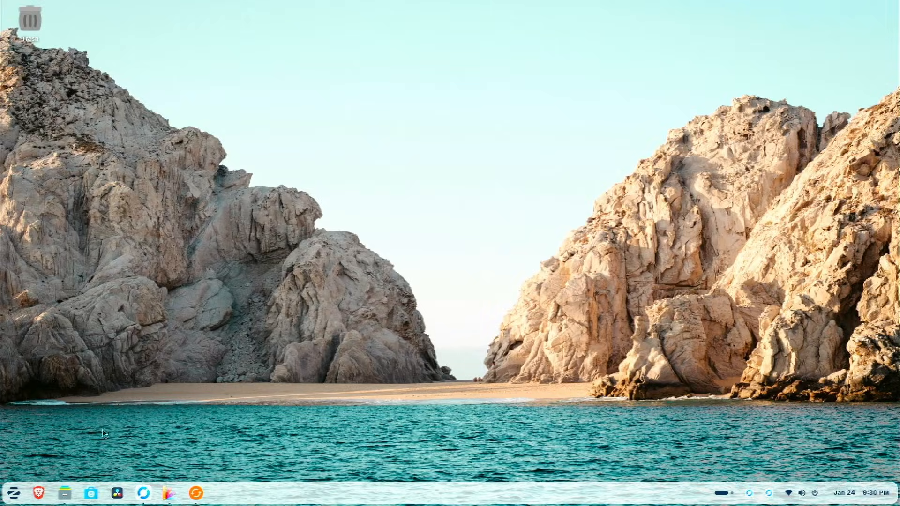
click(66, 491)
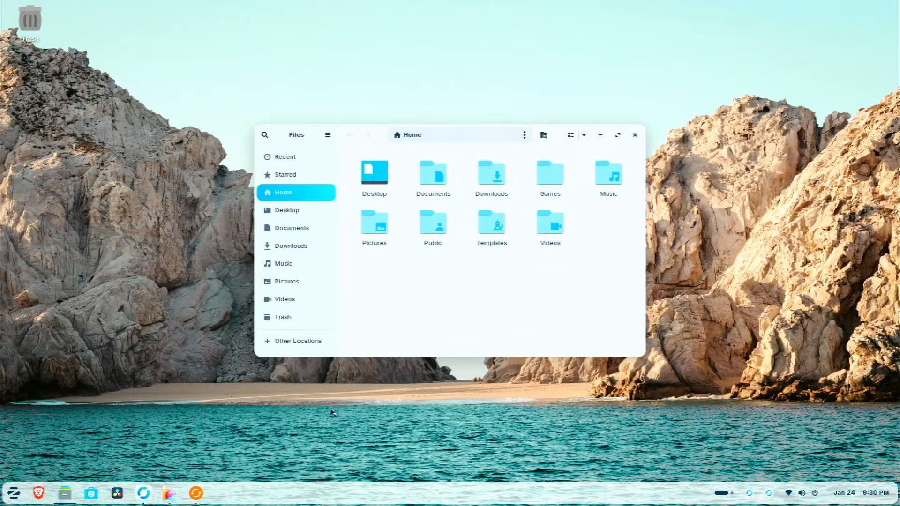
click(308, 249)
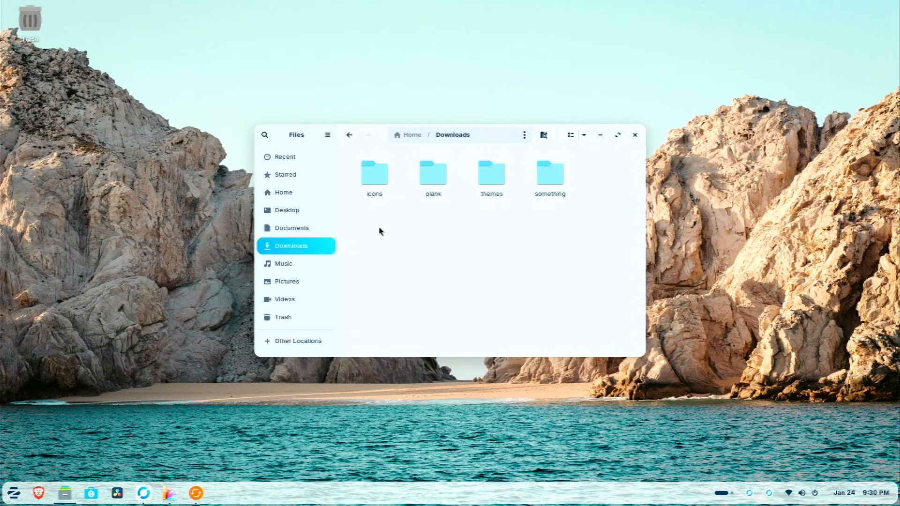
double_click(372, 178)
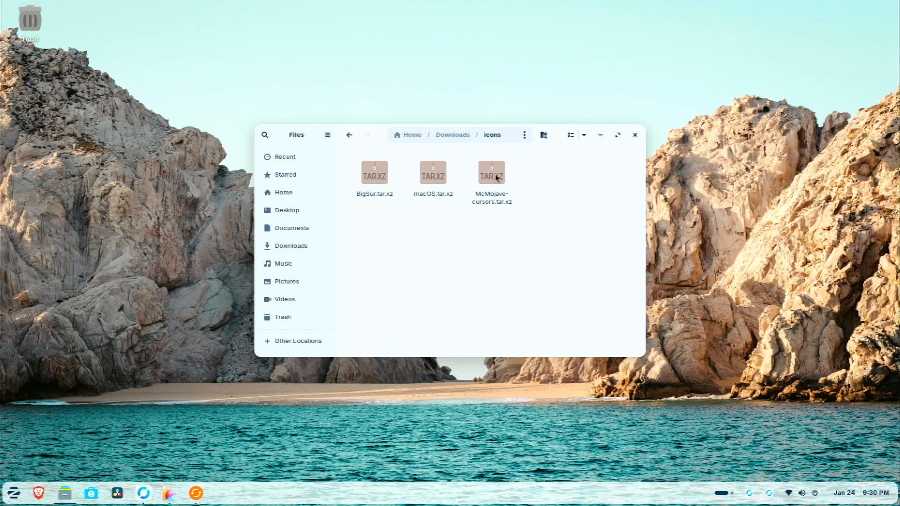
click(457, 135)
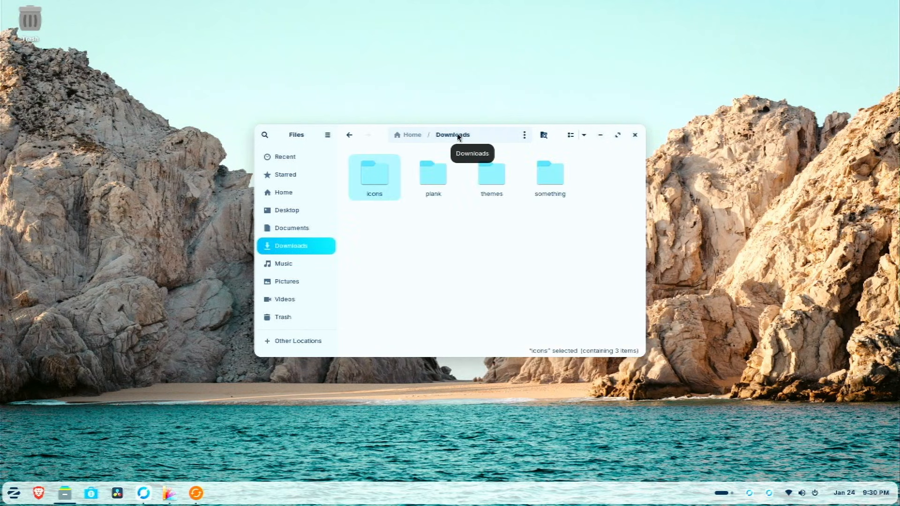
double_click(436, 173)
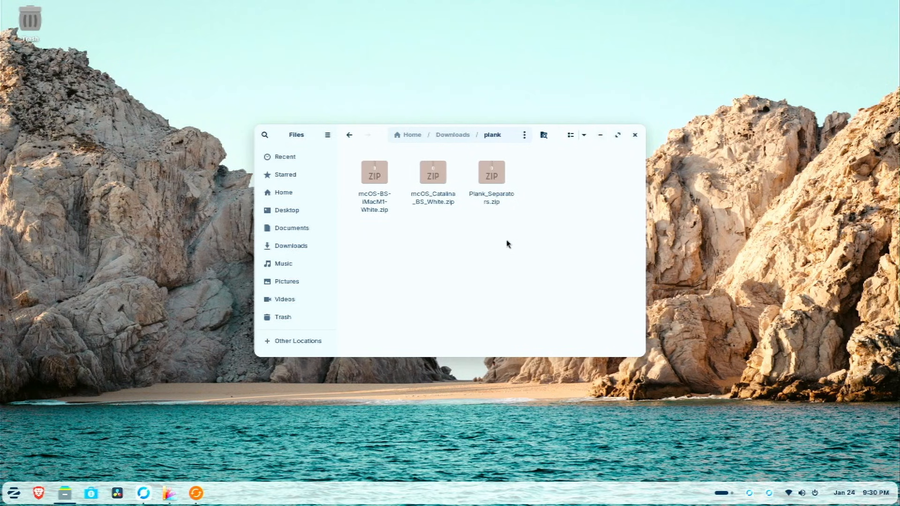
Step: Look through the themes folder inside Downloads
click(453, 135)
double_click(502, 175)
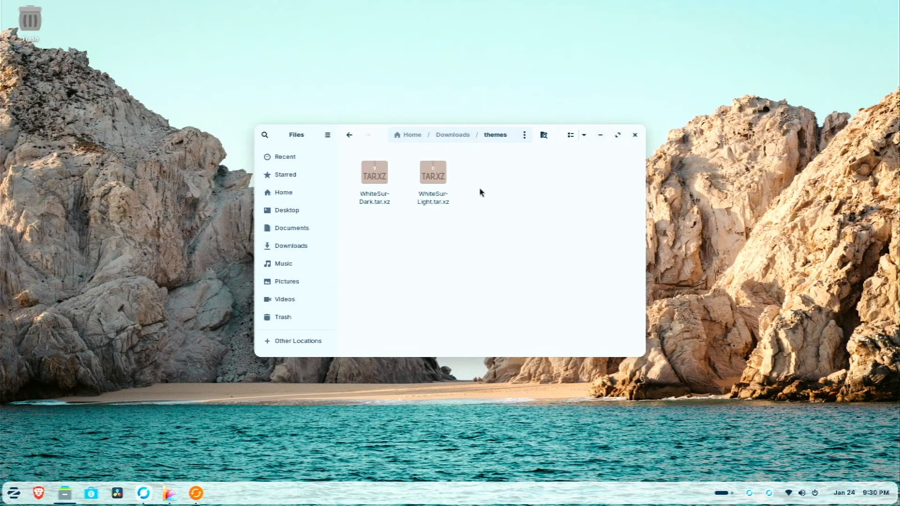
click(447, 135)
Step: Extract BigSur.tar.xz, macOS.tar.xz and McMojave-cursors.tar.xz in the icons folder of Downloads
double_click(383, 173)
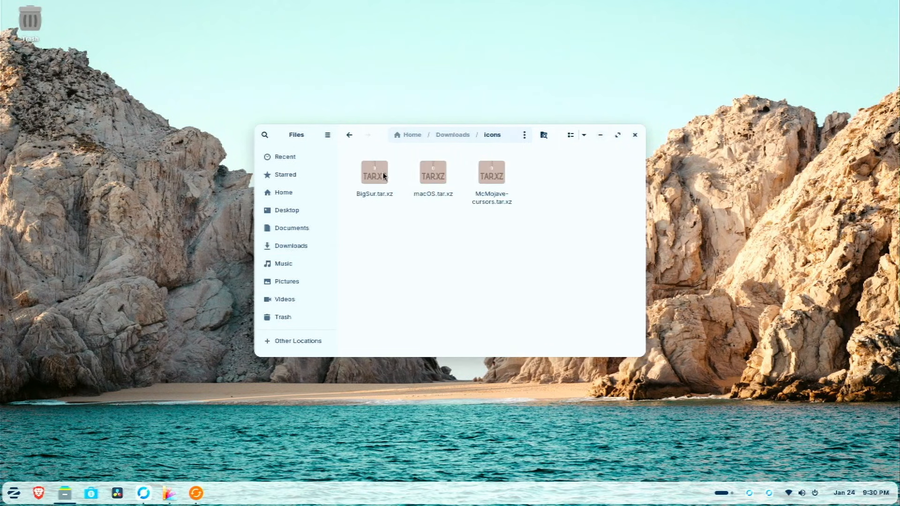
drag(377, 230, 381, 187)
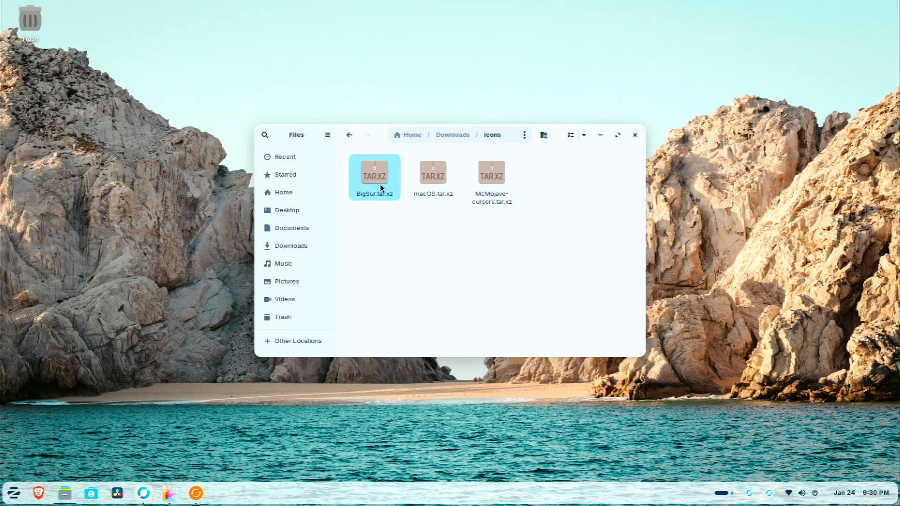
double_click(381, 187)
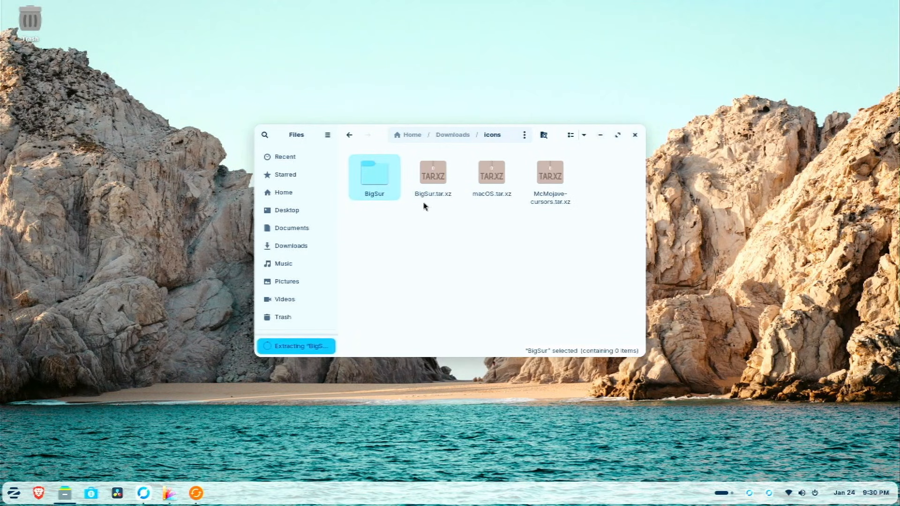
click(489, 187)
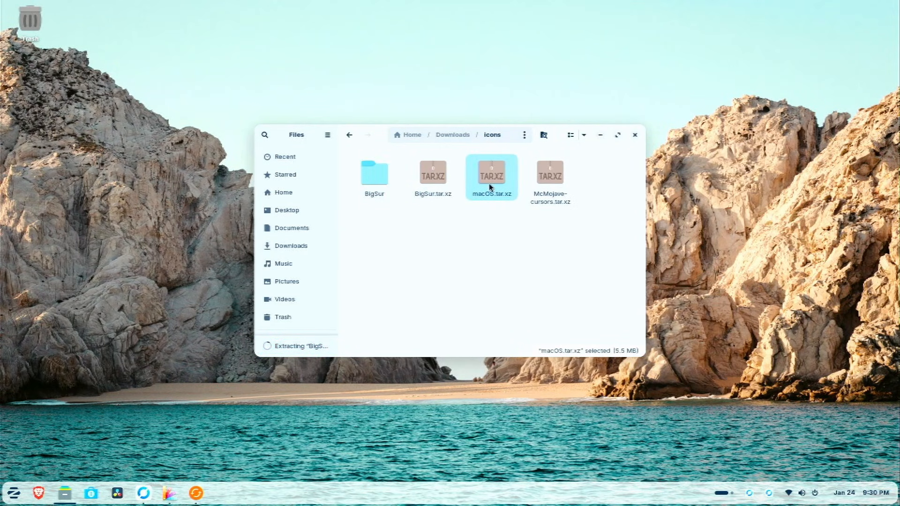
double_click(490, 187)
double_click(601, 185)
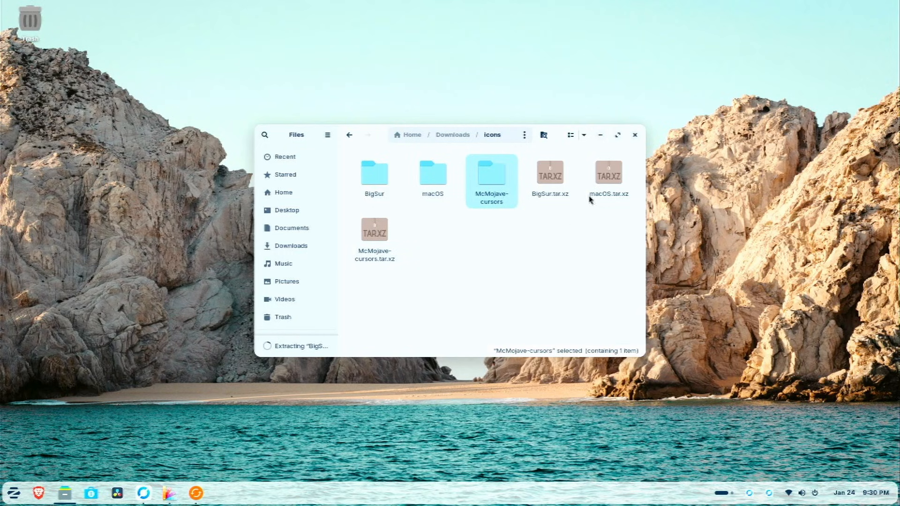
Step: Look through the extracted BigSur, macOS and McMojave-cursors folders, including the cursors subfolder
double_click(380, 183)
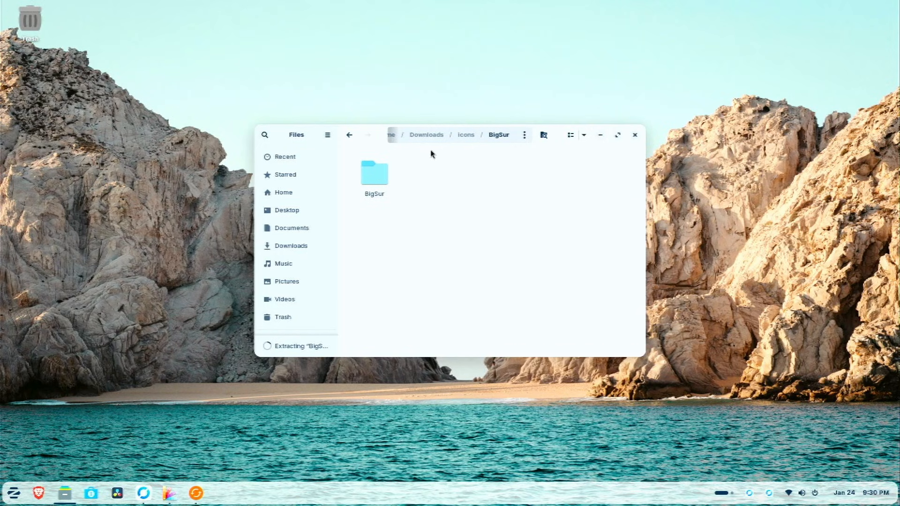
click(466, 135)
double_click(439, 183)
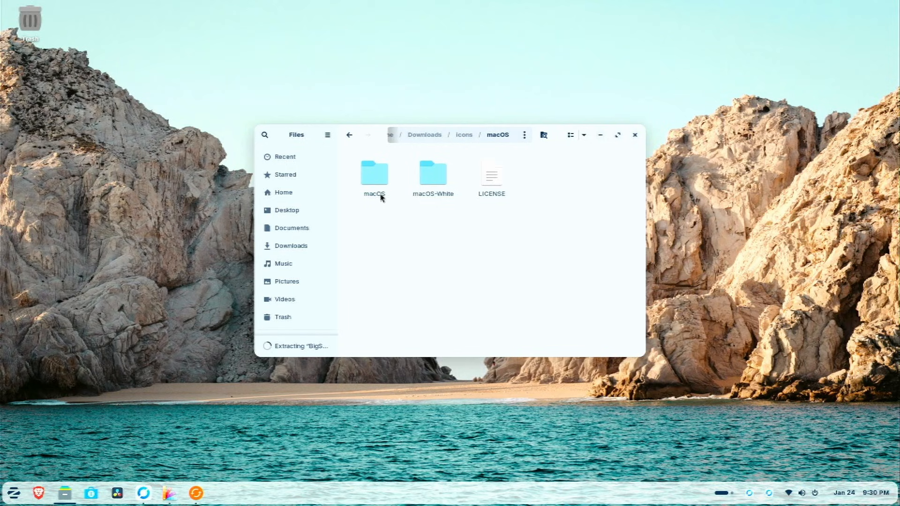
click(464, 135)
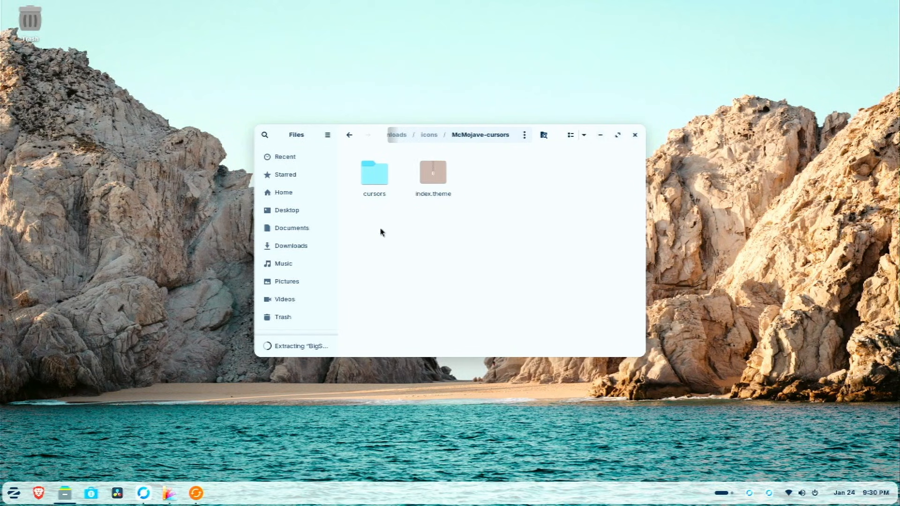
double_click(384, 178)
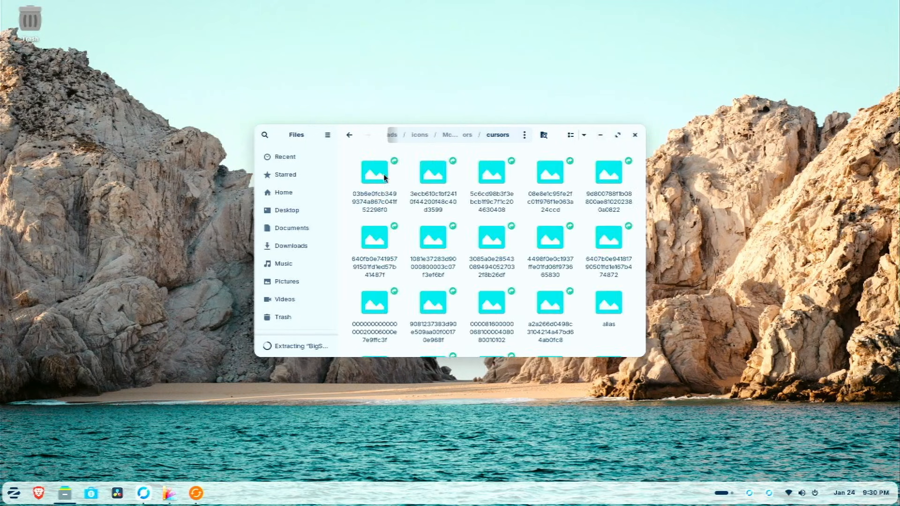
click(349, 136)
click(349, 136)
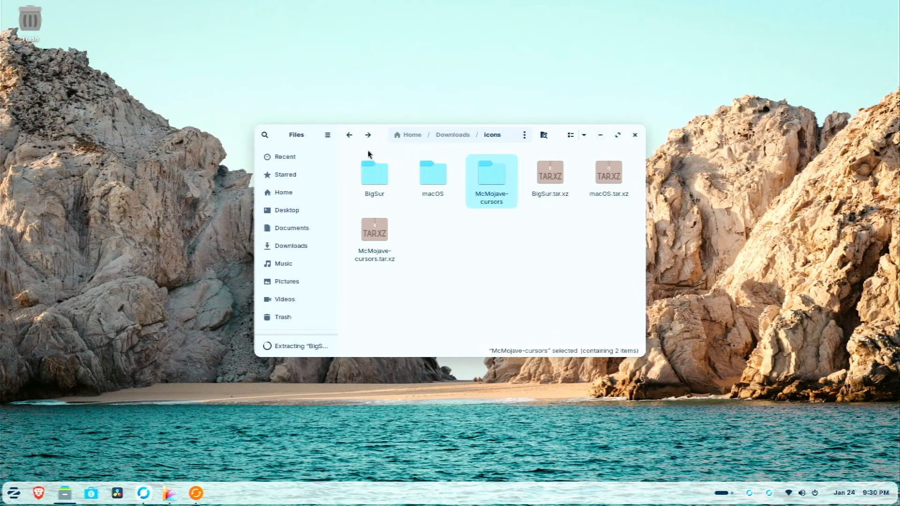
Step: Examine the theme folders macOS and macOS-White inside the extracted macOS folder and return to Downloads/icons
double_click(430, 177)
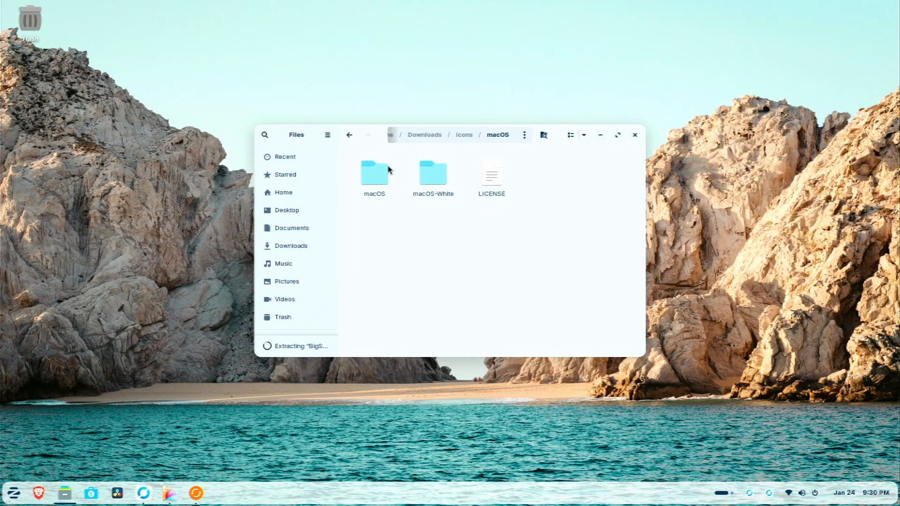
click(349, 135)
double_click(432, 180)
drag(451, 219, 386, 186)
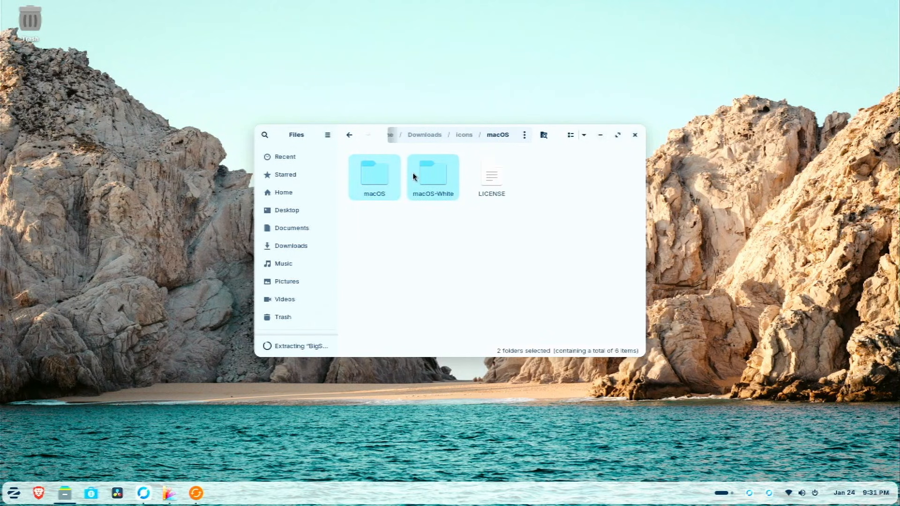
click(465, 134)
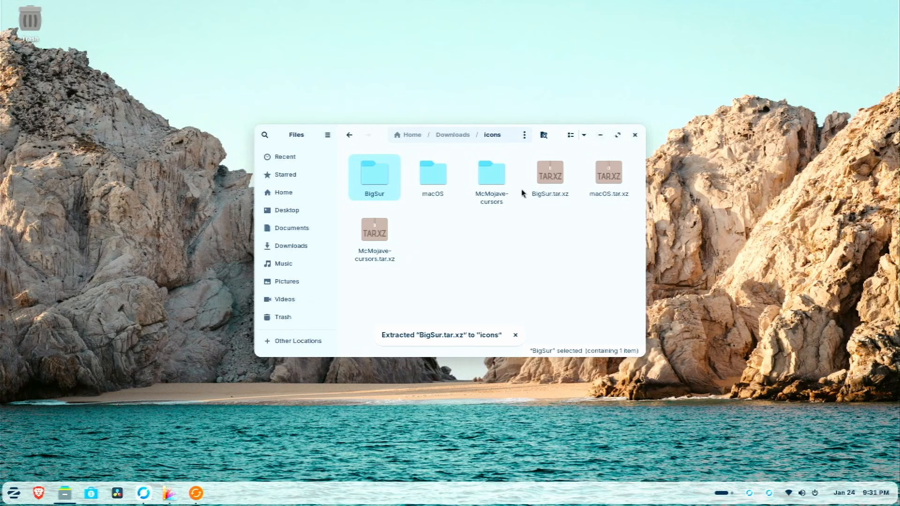
Step: Create a new folder named icons inside Downloads/icons
right_click(488, 243)
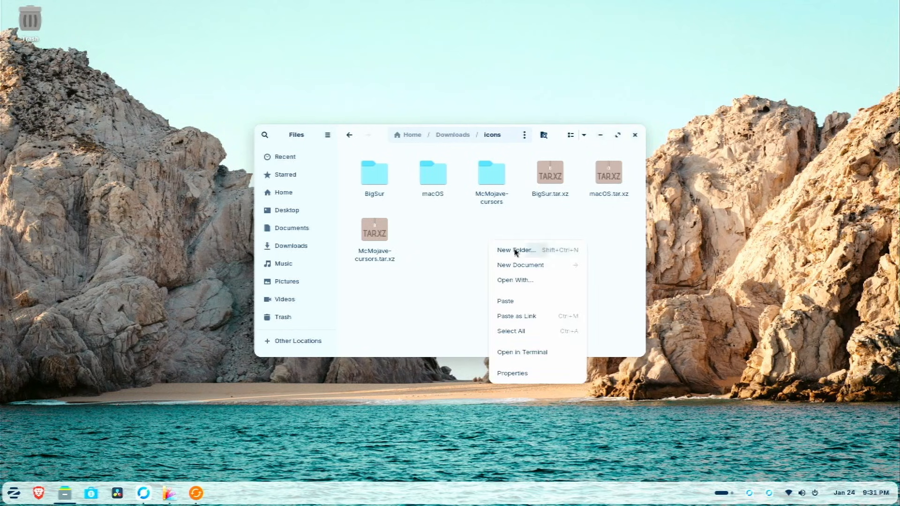
click(514, 250)
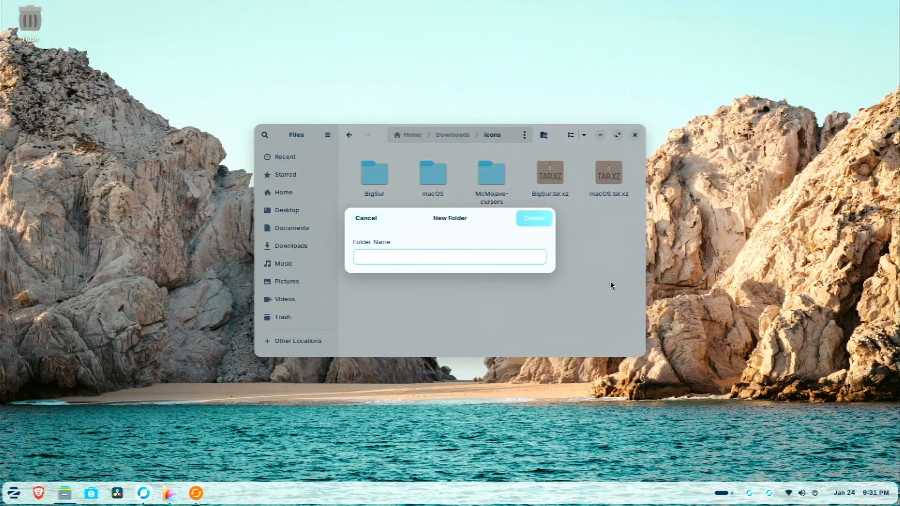
text(icons)
key(Return)
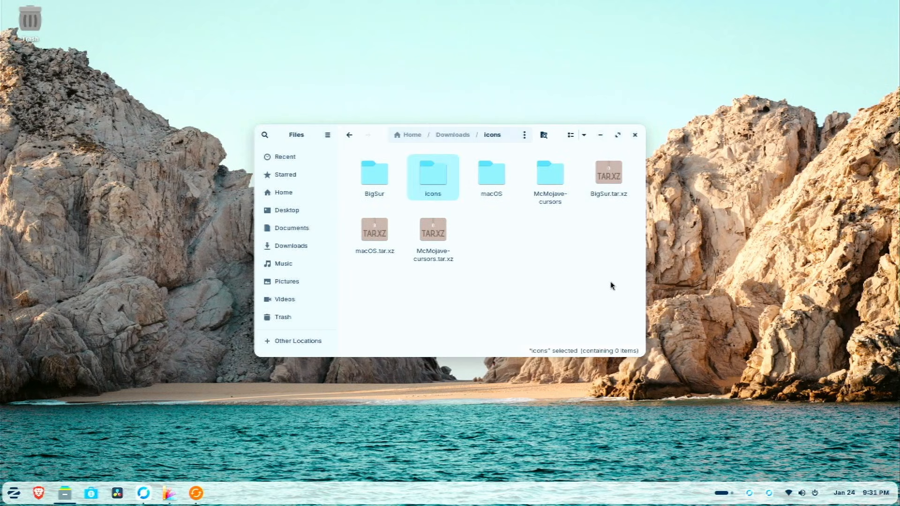
click(612, 285)
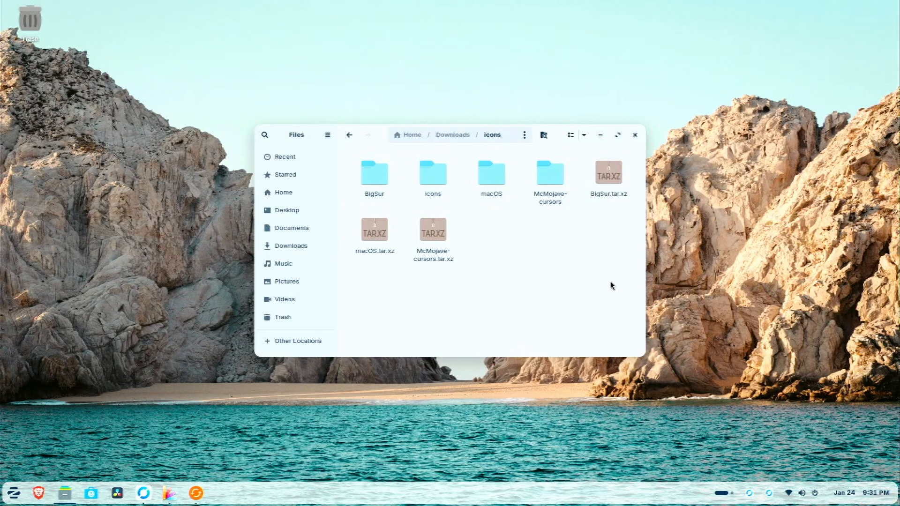
Step: Copy the macOS and macOS-White folders from the extracted macOS folder into the new inner icons folder
double_click(496, 184)
drag(444, 218, 379, 184)
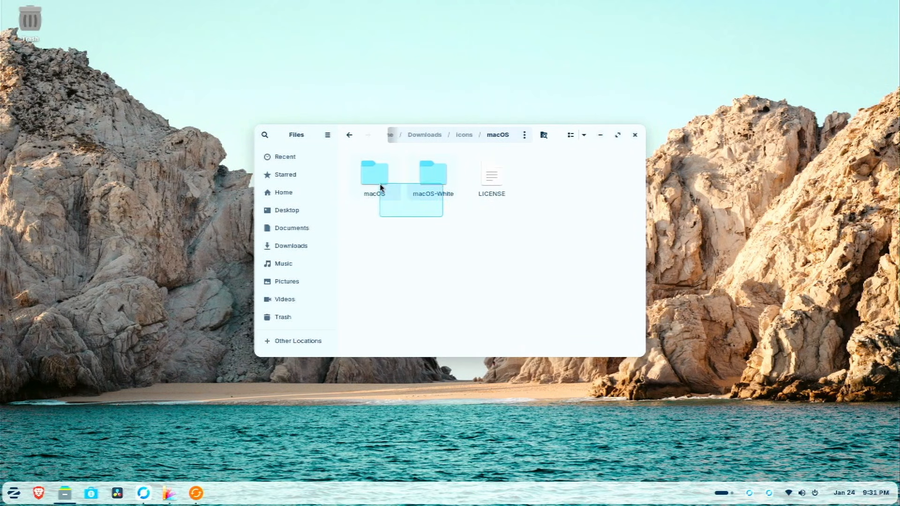
right_click(380, 184)
click(415, 251)
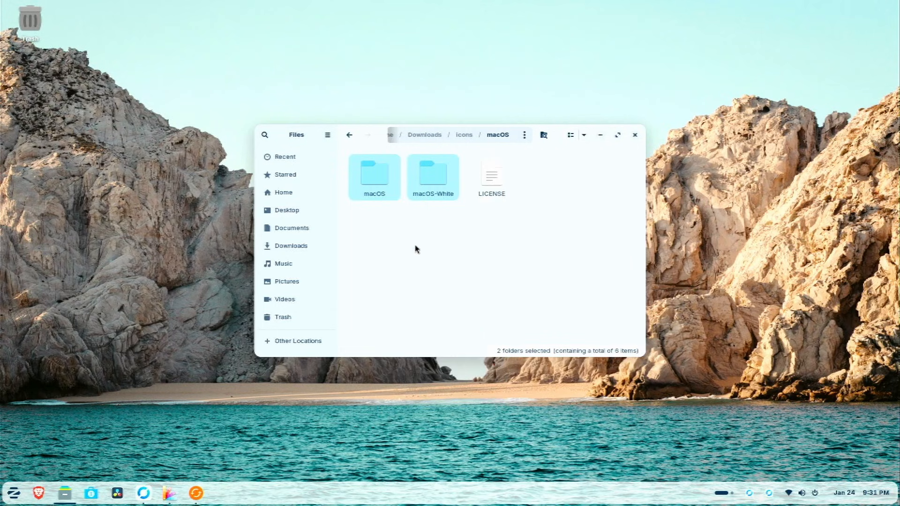
click(469, 136)
double_click(434, 180)
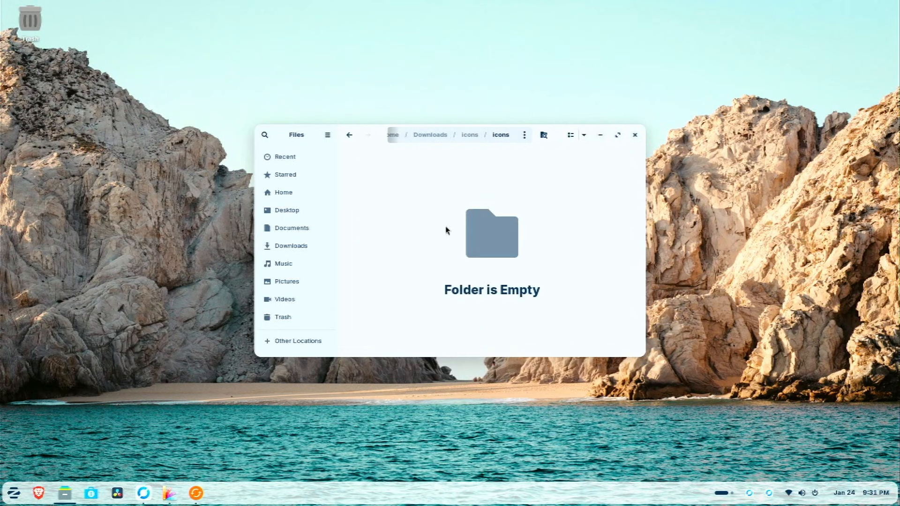
key(ctrl+v)
Step: Copy the BigSur and BigSur-dark folders from the extracted BigSur folder into the inner icons folder
click(470, 135)
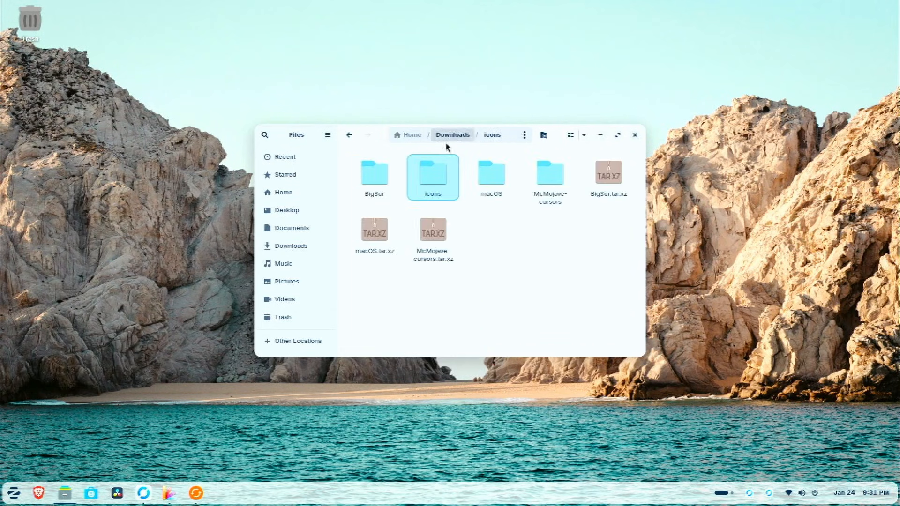
double_click(387, 176)
drag(425, 235, 373, 181)
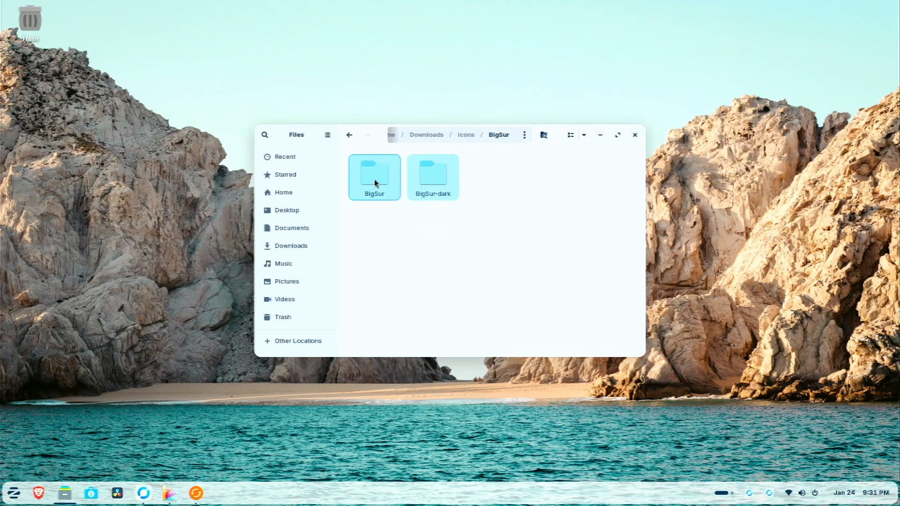
click(466, 134)
double_click(431, 177)
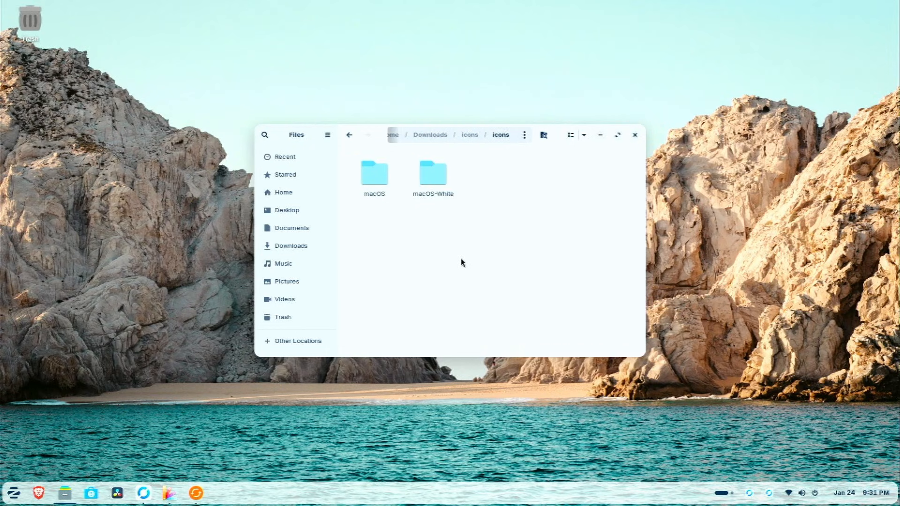
key(ctrl+v)
Step: Check the contents of the McMojave-cursors folder and copy the whole folder into the inner icons folder
click(469, 135)
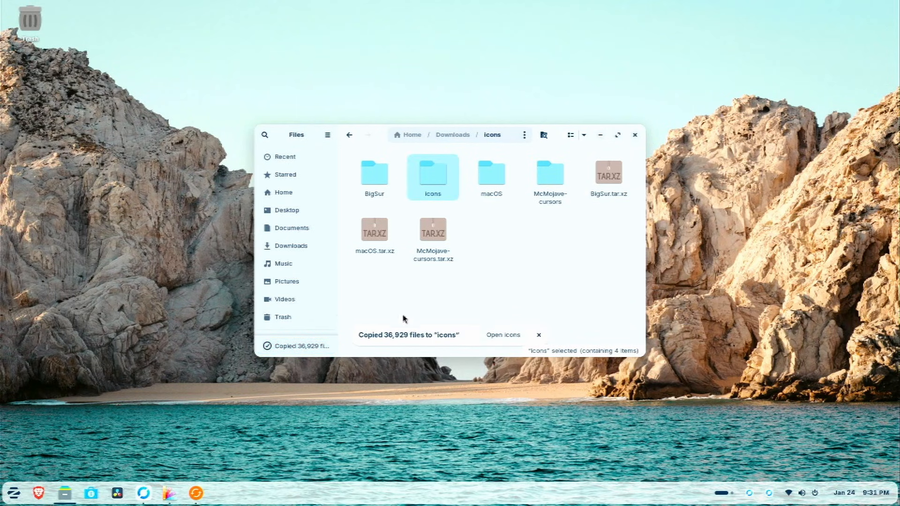
double_click(556, 190)
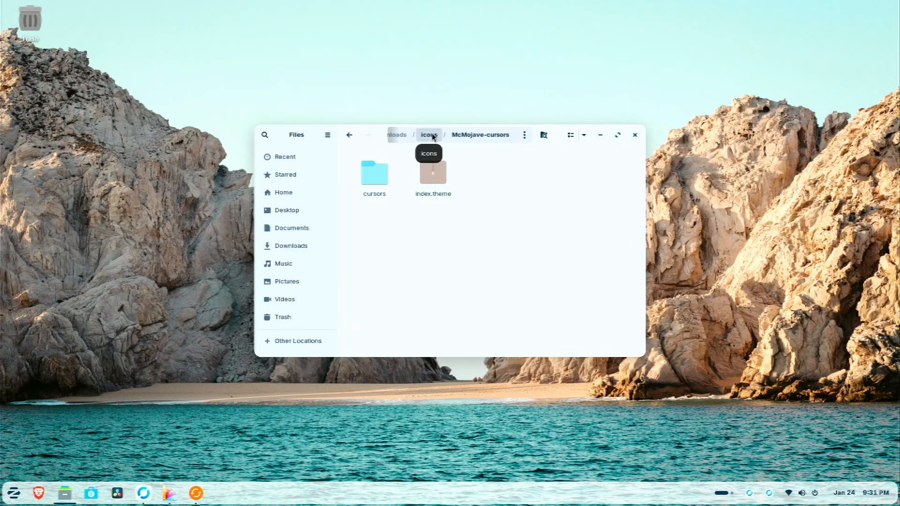
click(430, 135)
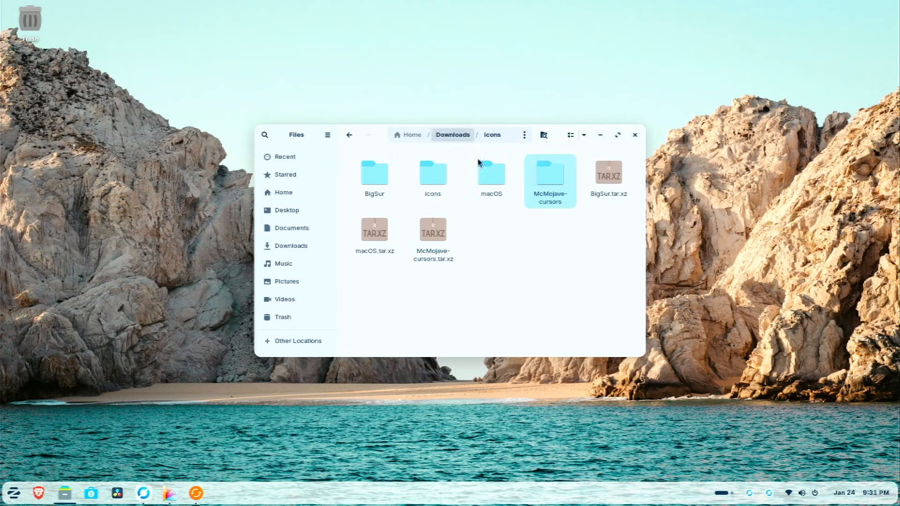
right_click(541, 190)
click(511, 242)
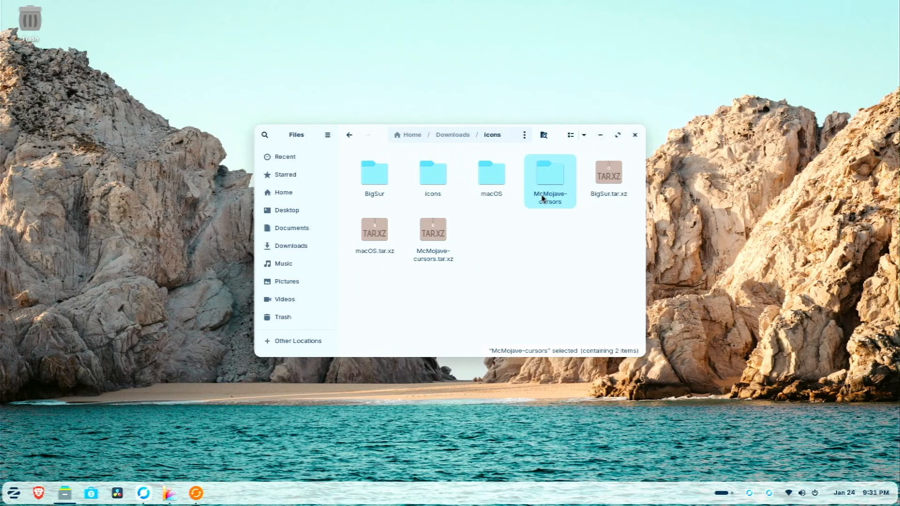
double_click(432, 178)
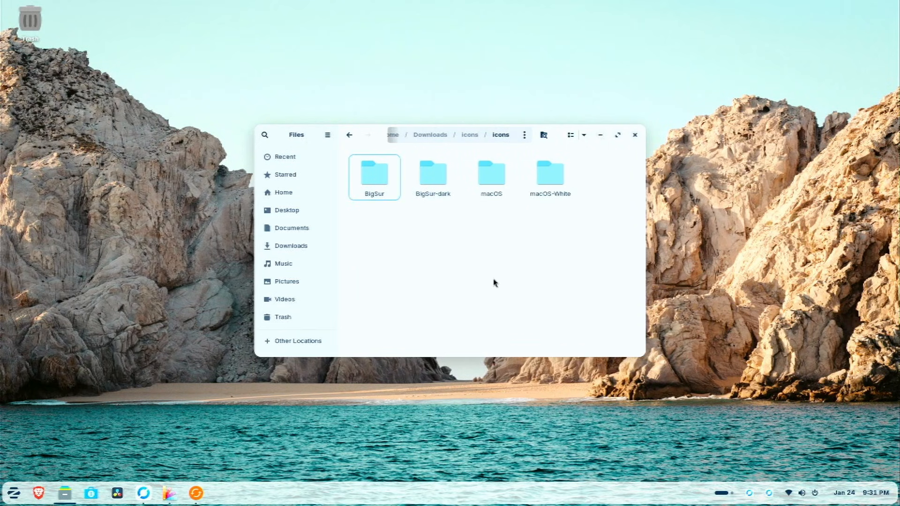
key(ctrl+v)
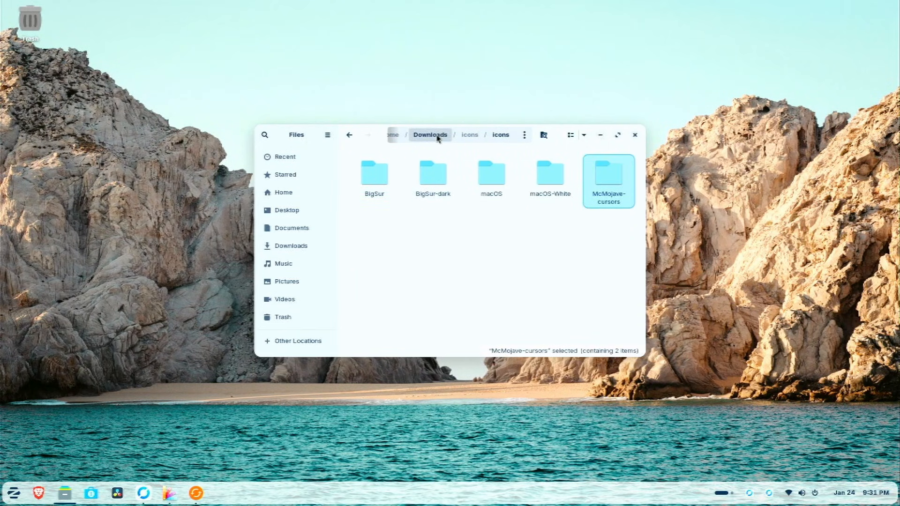
Step: Extract mcOS-BS-iMacM1-White.zip, mcOS_Catalina_BS_White.zip and Plank_Separators.zip in the plank folder of Downloads
click(437, 137)
double_click(433, 185)
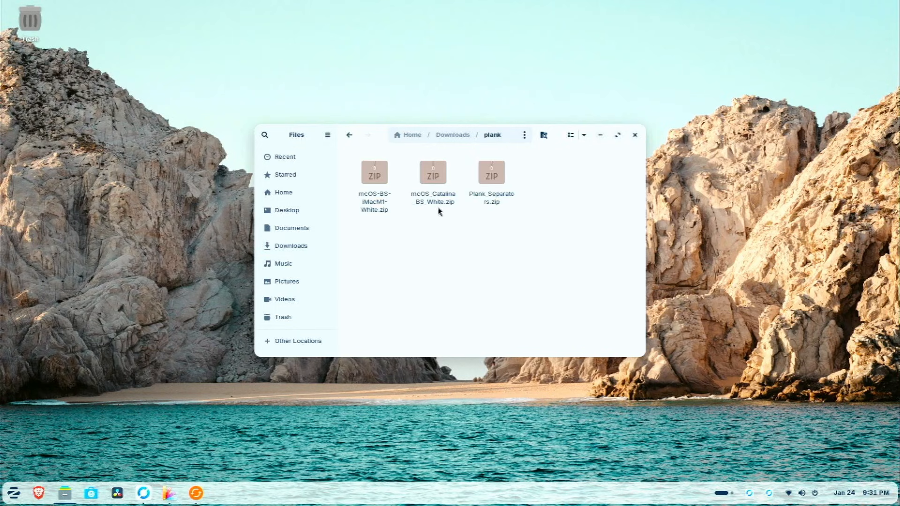
drag(493, 221, 381, 193)
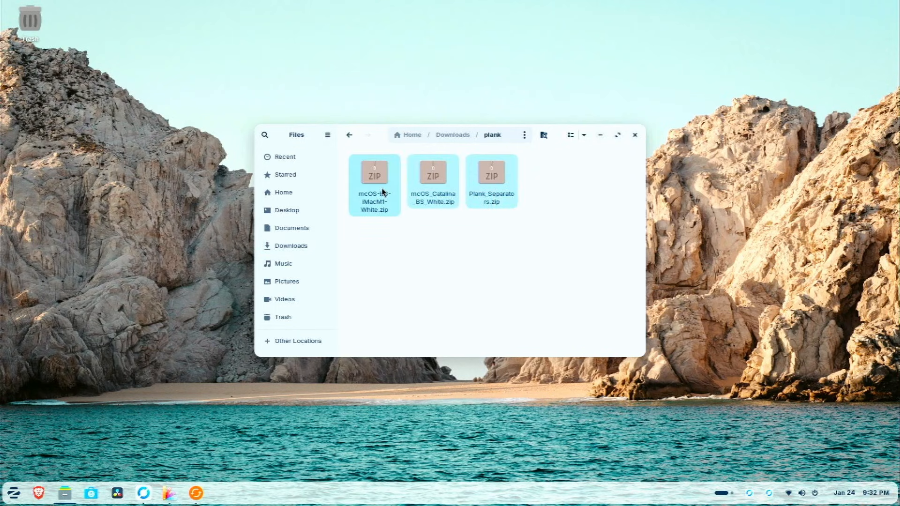
right_click(383, 191)
click(412, 220)
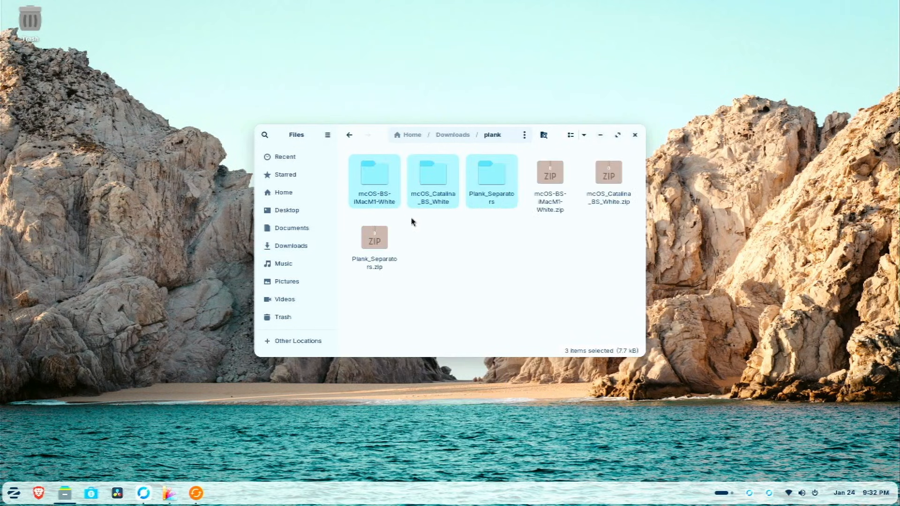
click(483, 220)
Step: Check the contents of the extracted mcOS-BS-iMacM1-White, mcOS_Catalina_BS_White and Plank_Separators folders
double_click(382, 187)
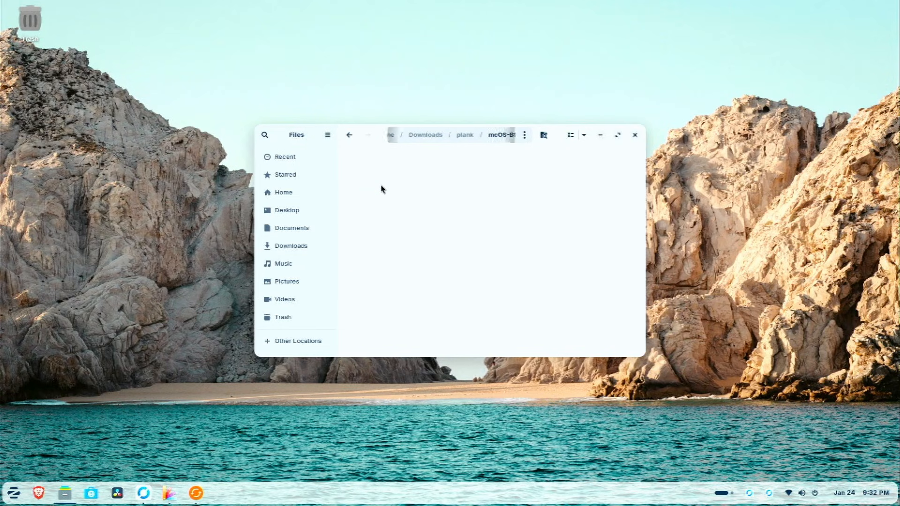
click(408, 135)
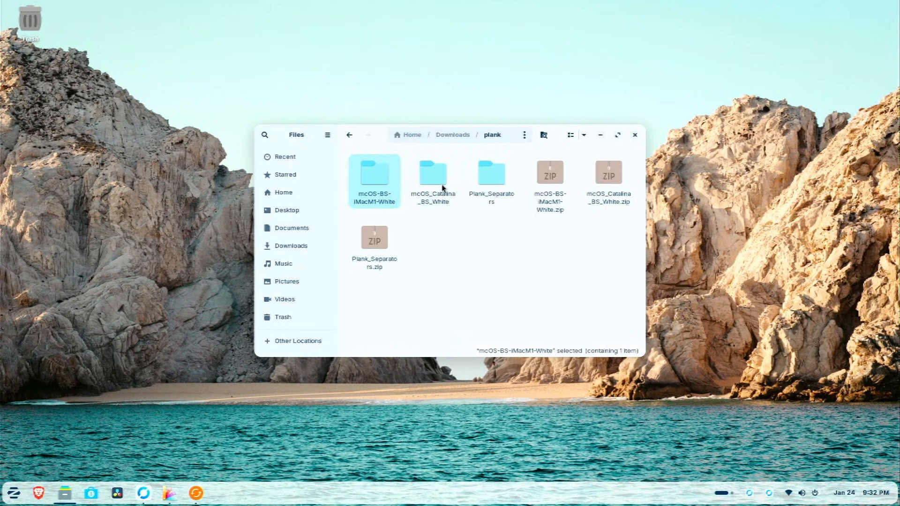
double_click(439, 185)
click(407, 136)
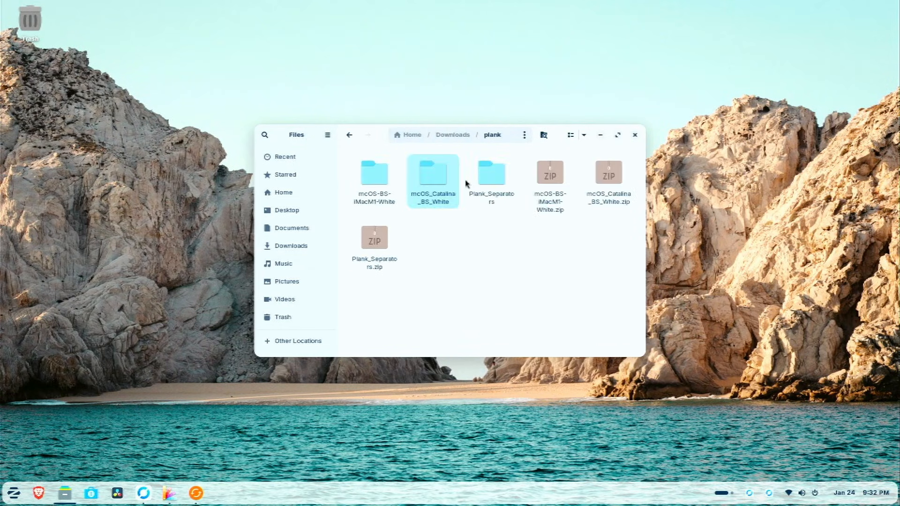
double_click(485, 188)
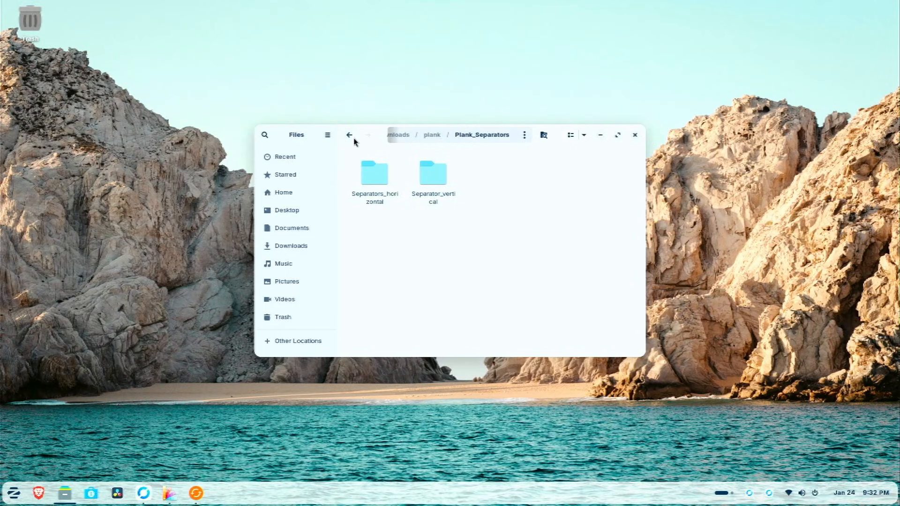
click(398, 136)
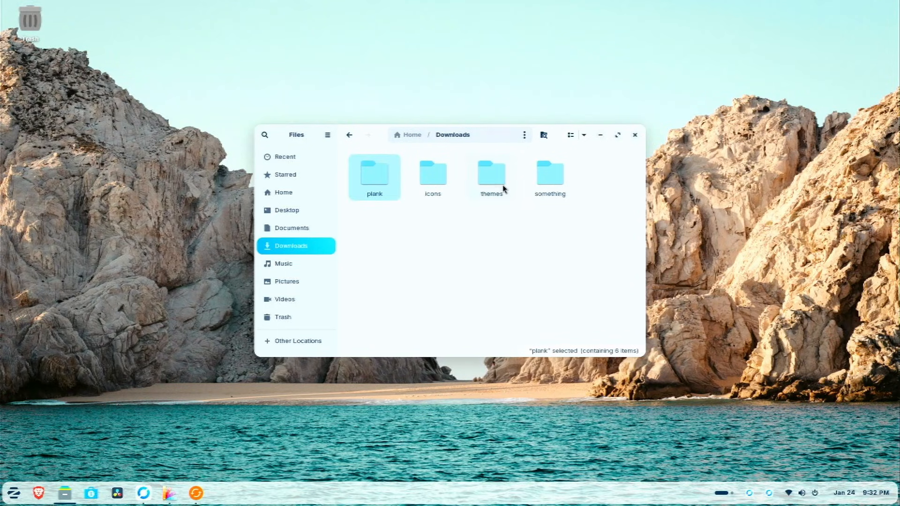
Step: Extract WhiteSur-Dark.tar.xz and WhiteSur-Light.tar.xz in the themes folder of Downloads and check the contents of the extracted folders
double_click(497, 185)
drag(443, 234, 356, 160)
right_click(385, 190)
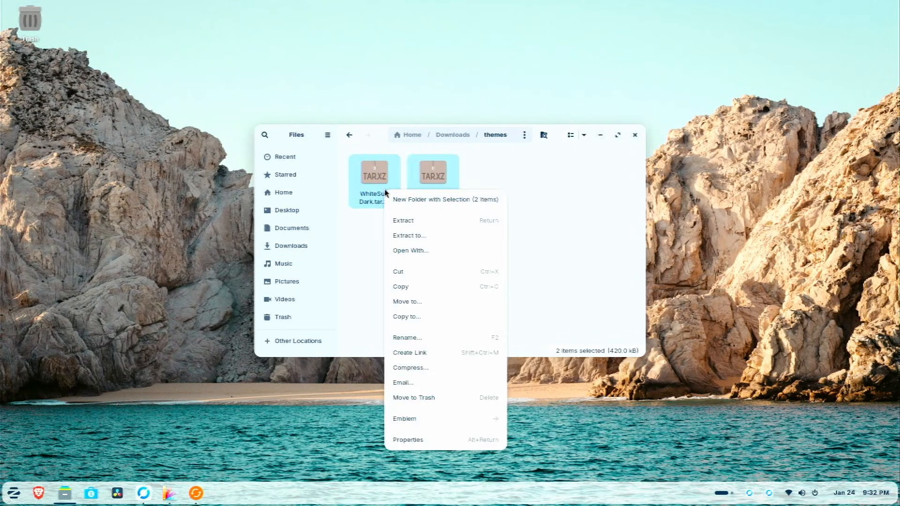
click(411, 222)
click(420, 222)
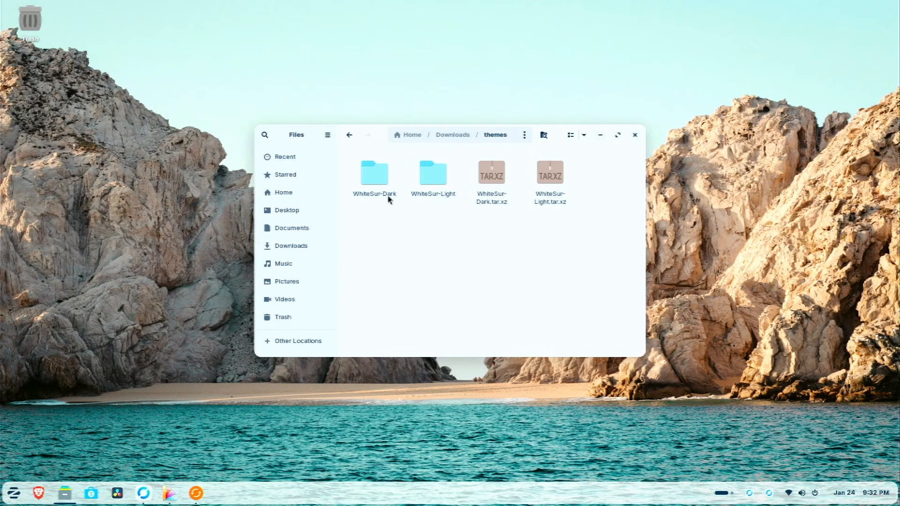
double_click(380, 186)
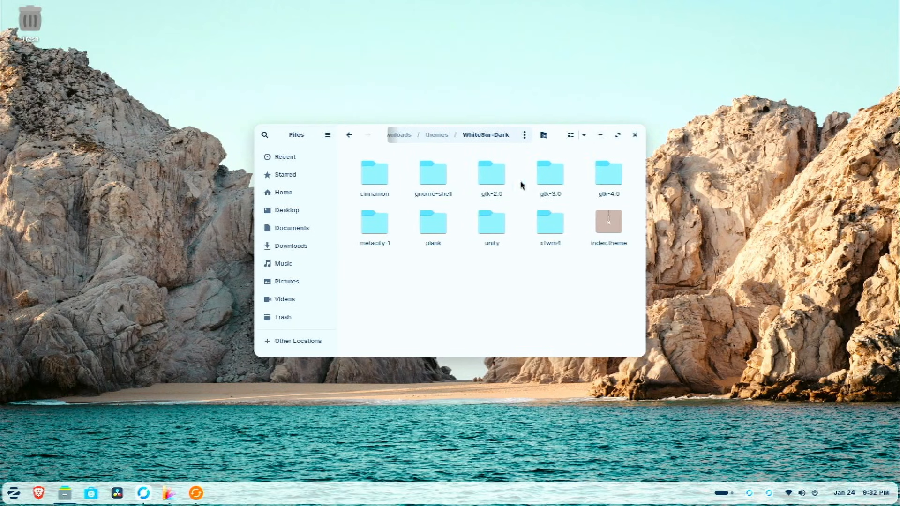
click(437, 135)
double_click(431, 179)
click(406, 135)
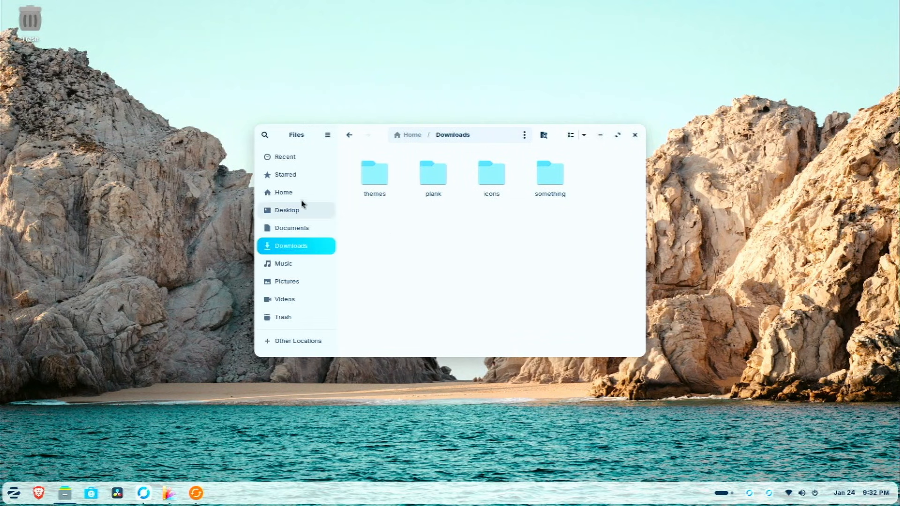
Step: Show the hidden files in the Home folder
click(324, 193)
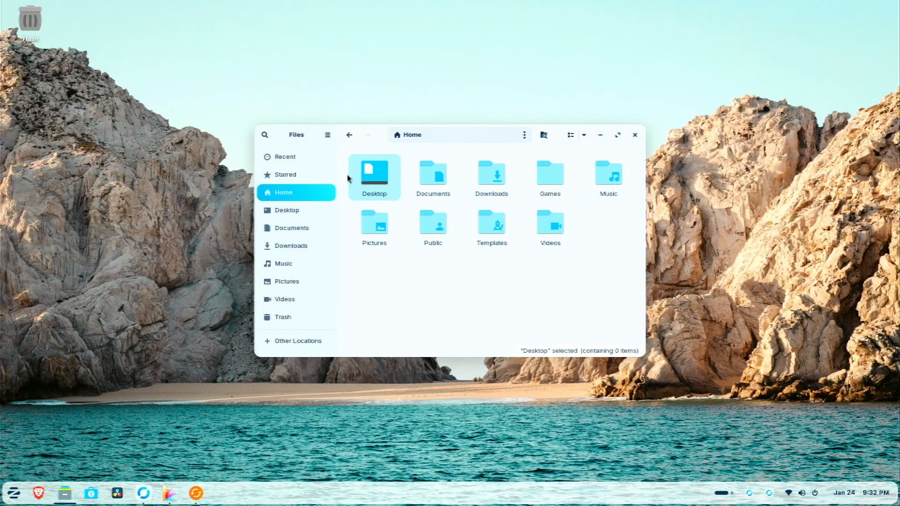
click(328, 136)
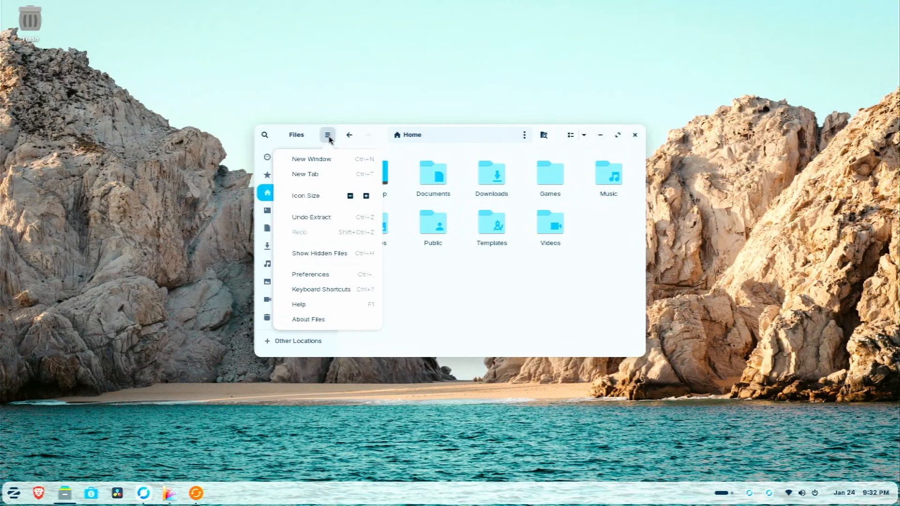
click(330, 254)
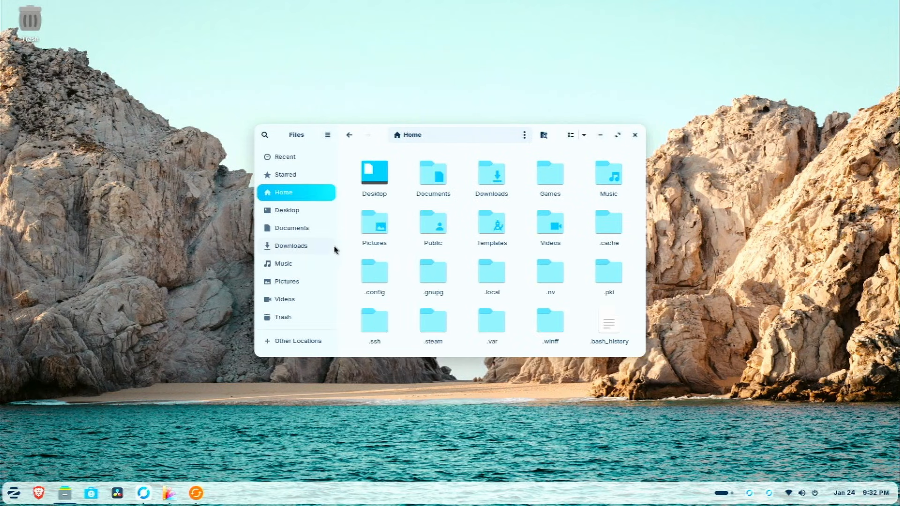
Step: Create a hidden folder named .icons in the Home folder
right_click(344, 175)
click(386, 183)
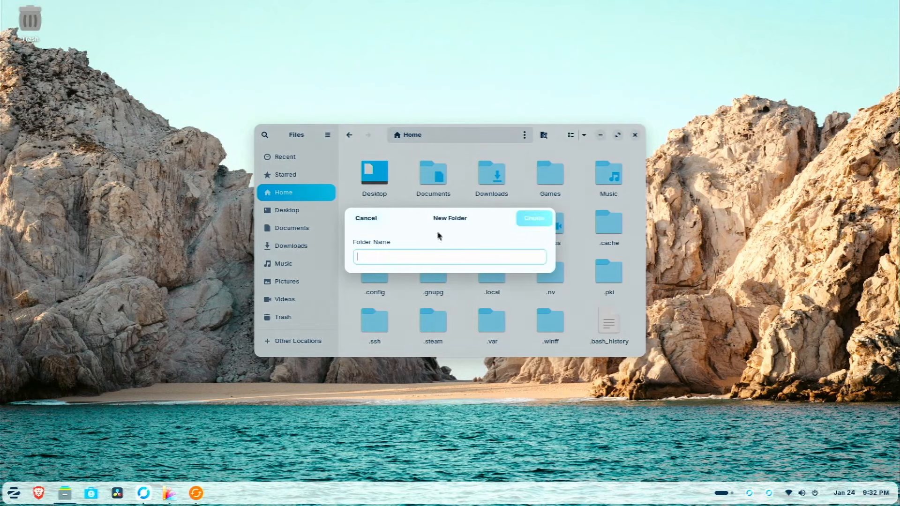
text(.)
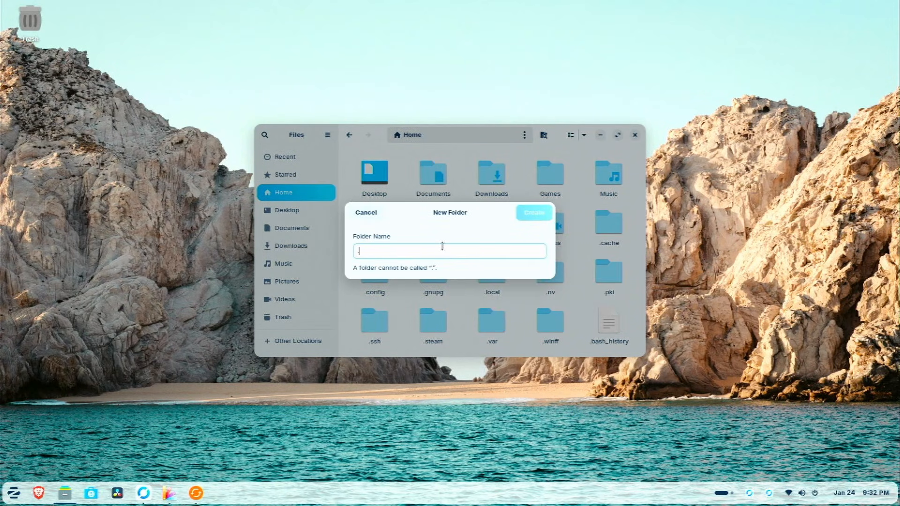
text(ic)
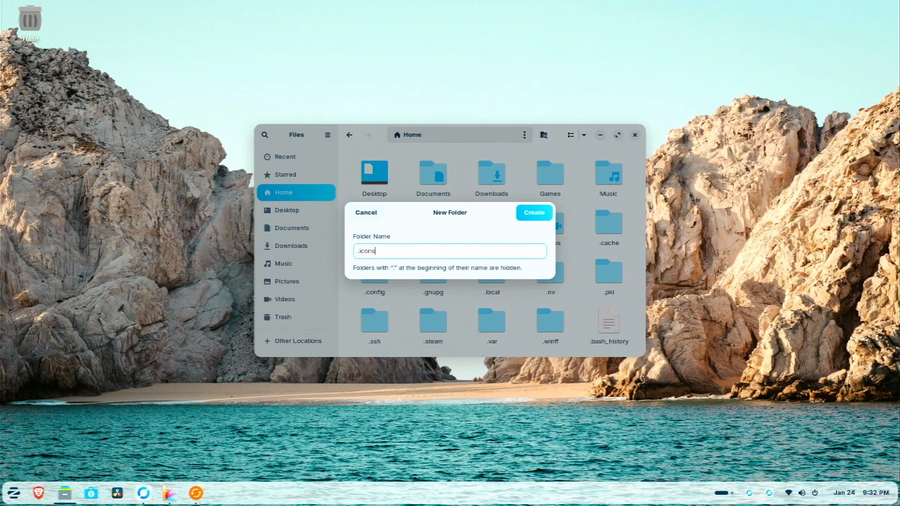
text(ons)
key(Return)
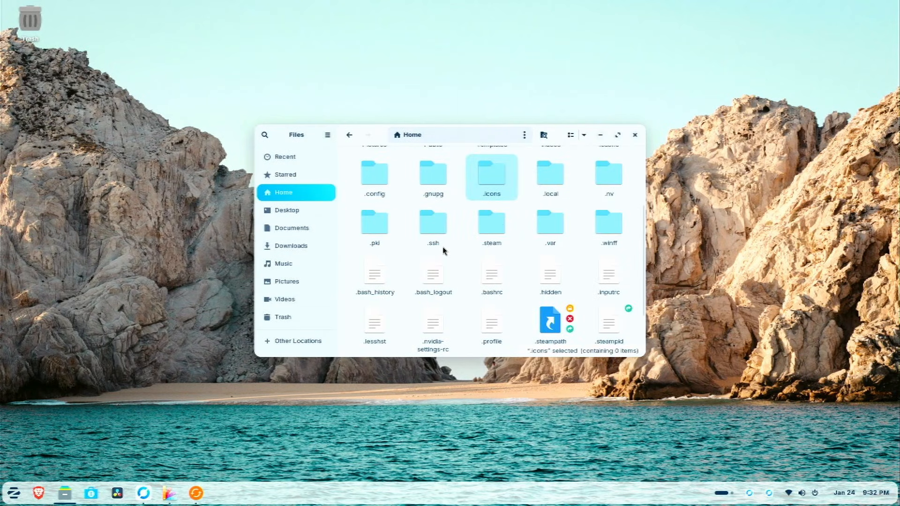
Step: Create a hidden folder named .themes in the Home folder
right_click(341, 225)
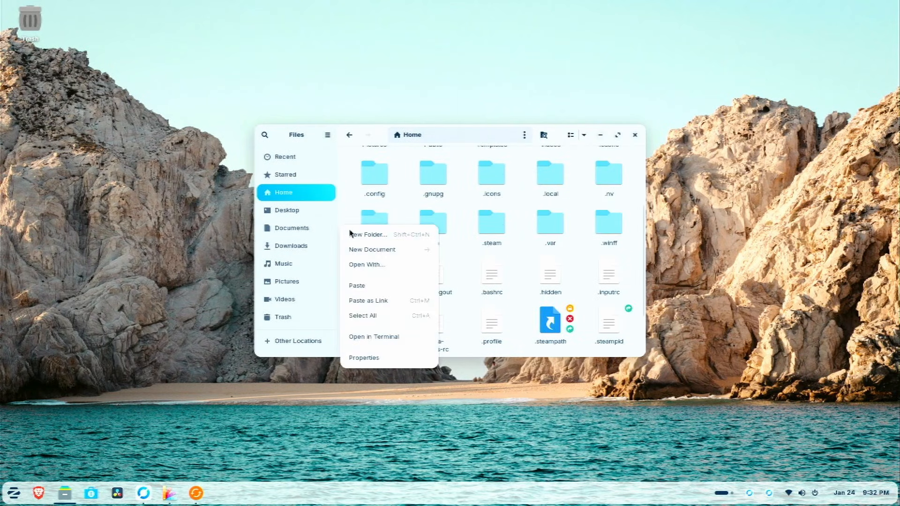
click(382, 236)
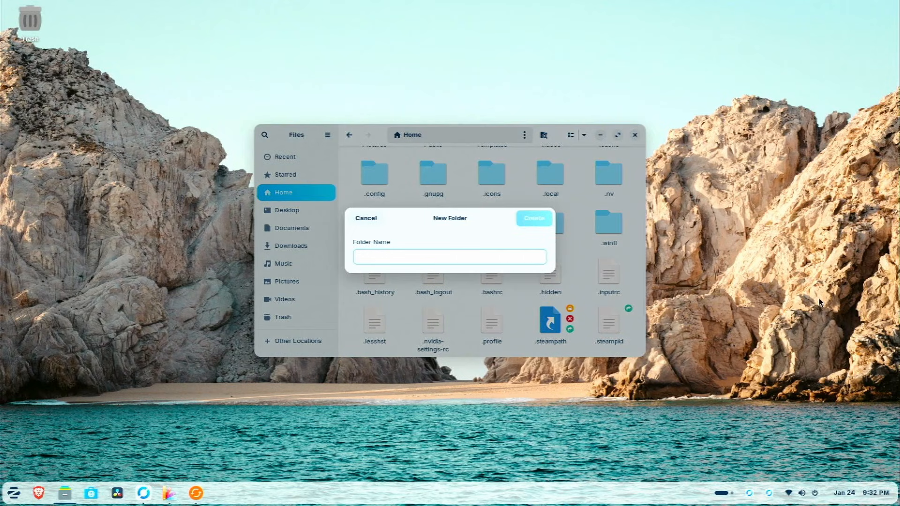
text(.theme)
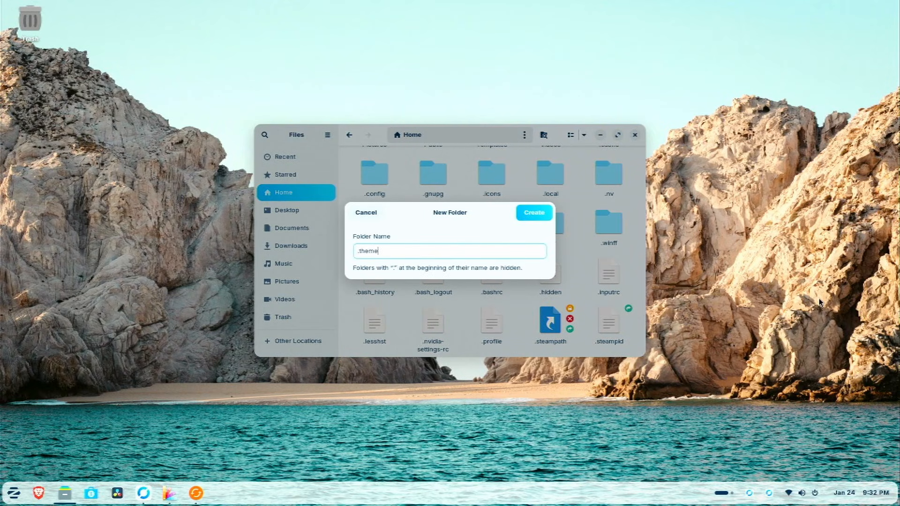
text(s)
key(Return)
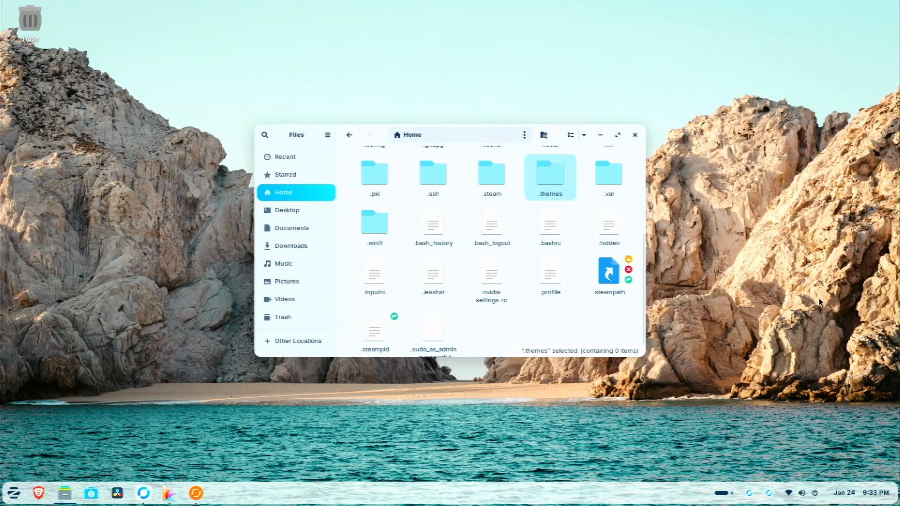
Step: Copy the WhiteSur-Dark and WhiteSur-Light folders from the themes folder of Downloads into the .themes folder in Home
scroll(547, 245, up, 2)
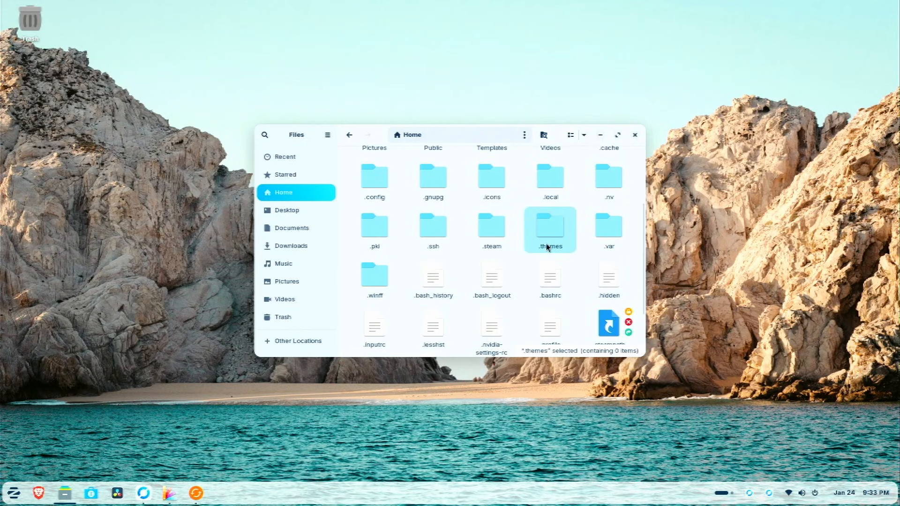
click(299, 249)
double_click(383, 196)
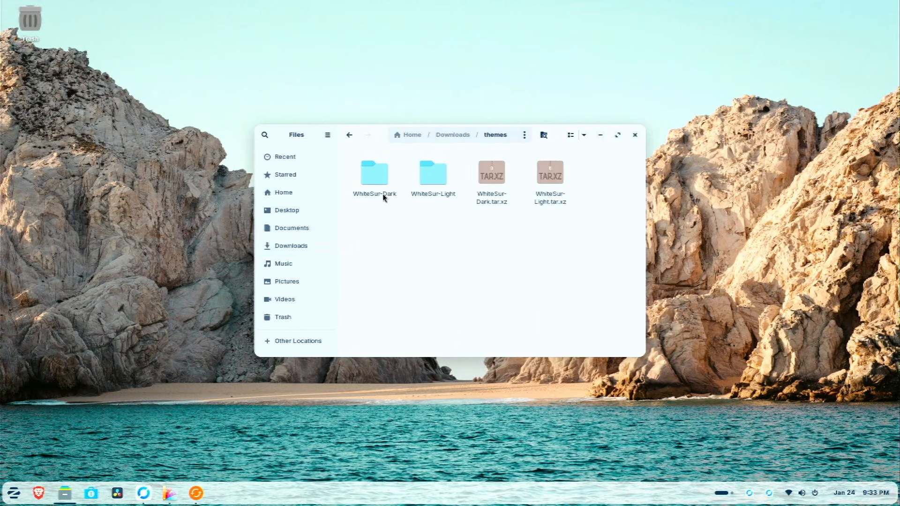
drag(451, 224, 384, 184)
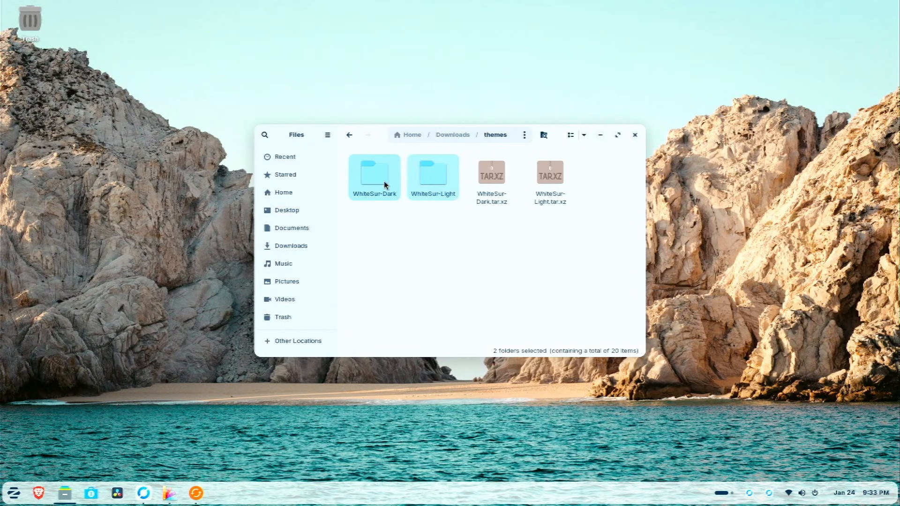
click(312, 193)
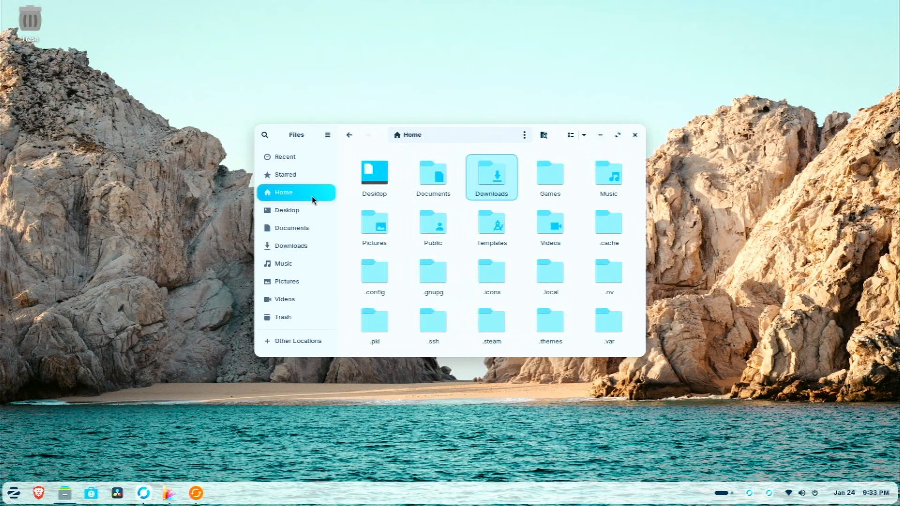
double_click(556, 318)
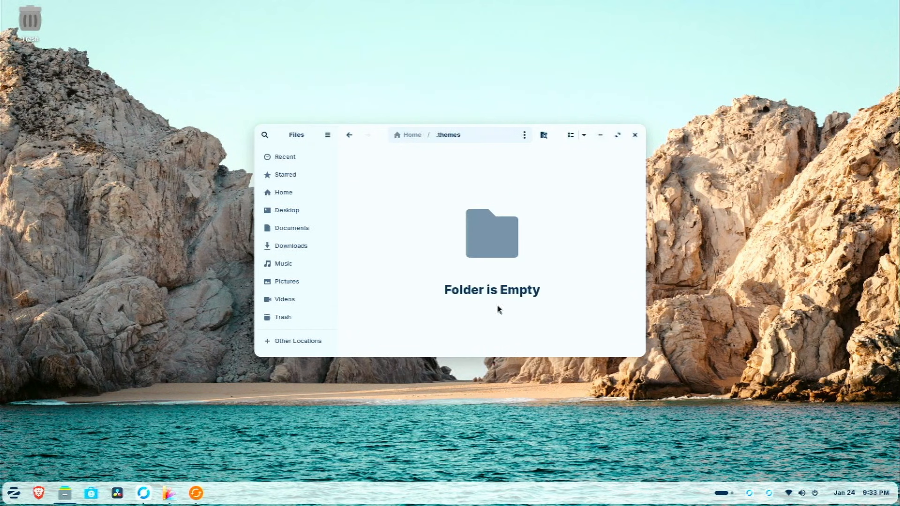
key(ctrl+v)
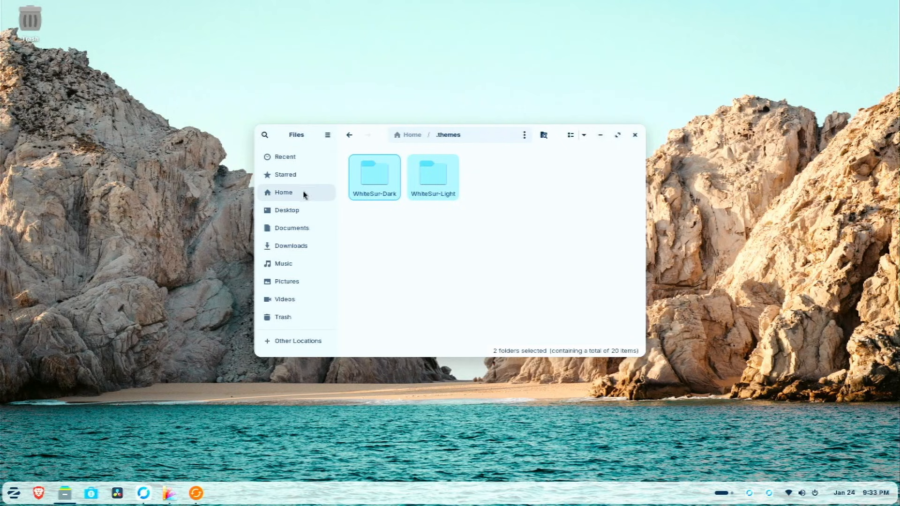
Step: Copy all five theme folders from the inner icons folder of Downloads into the .icons folder in Home, and minimise the file manager
click(312, 246)
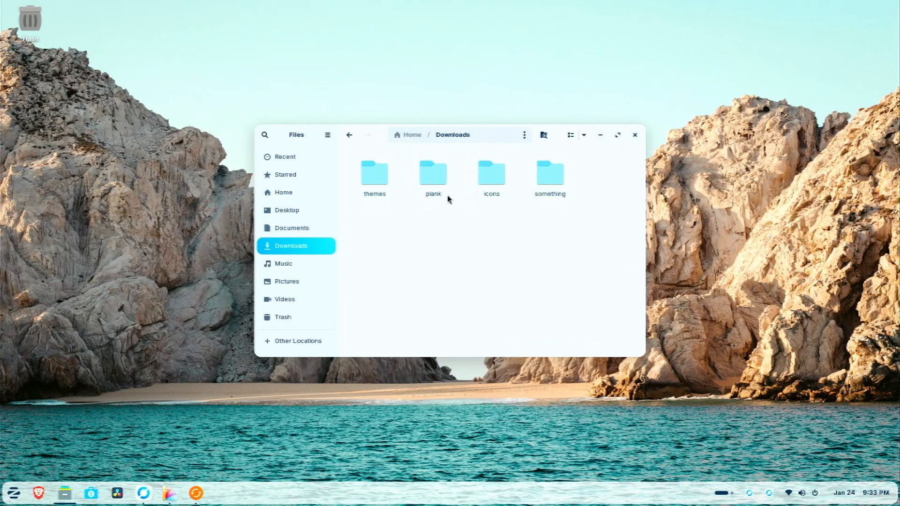
double_click(492, 178)
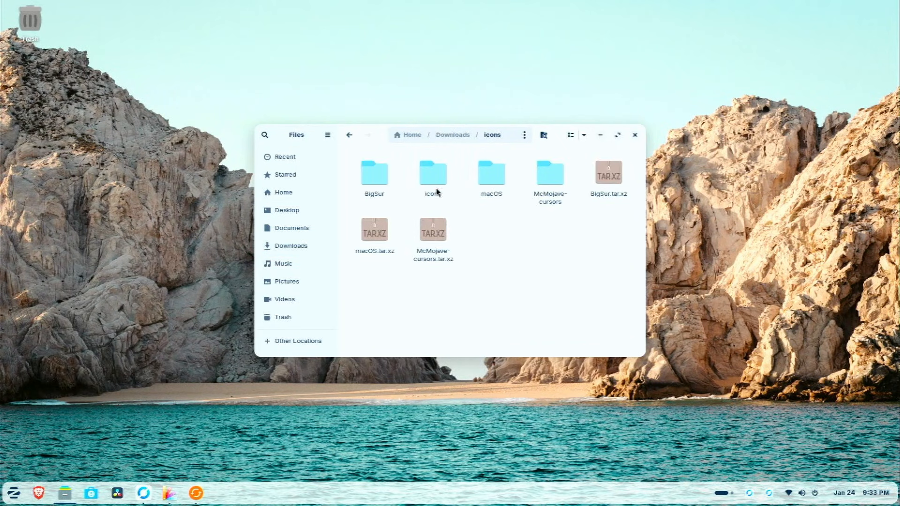
double_click(432, 175)
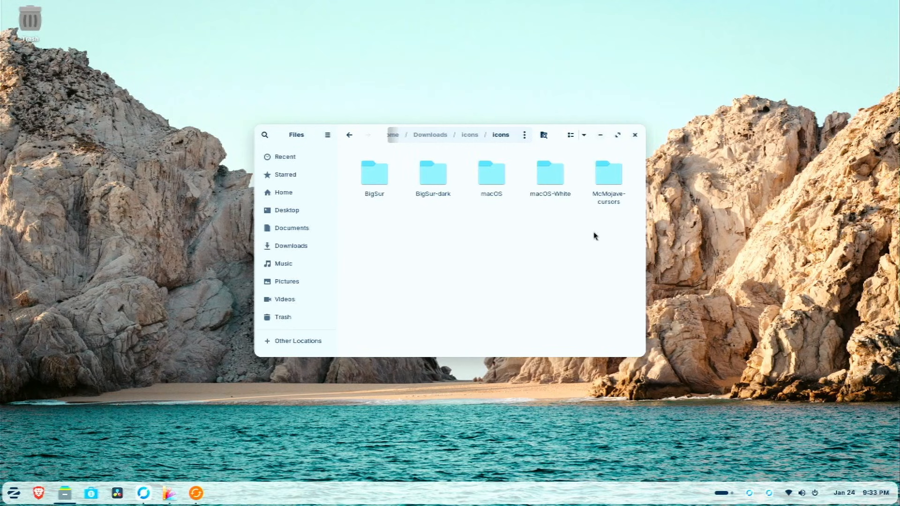
drag(597, 216, 380, 185)
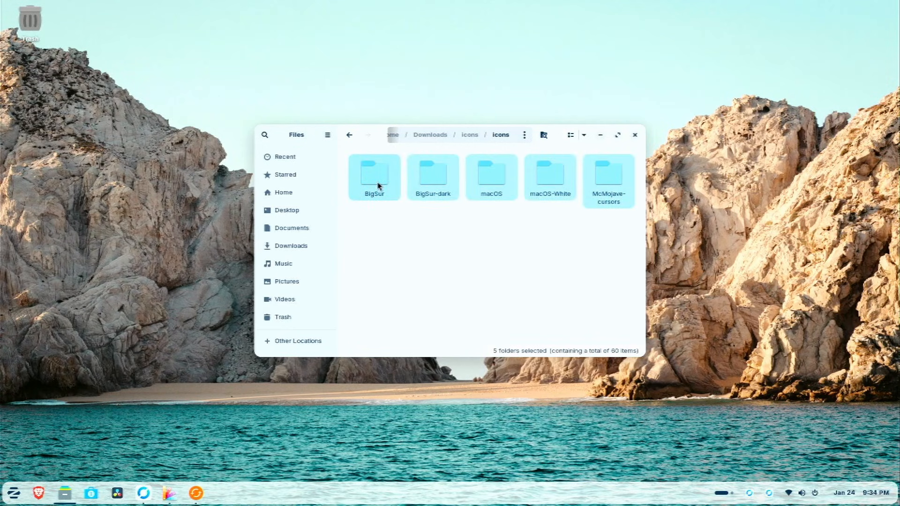
click(307, 196)
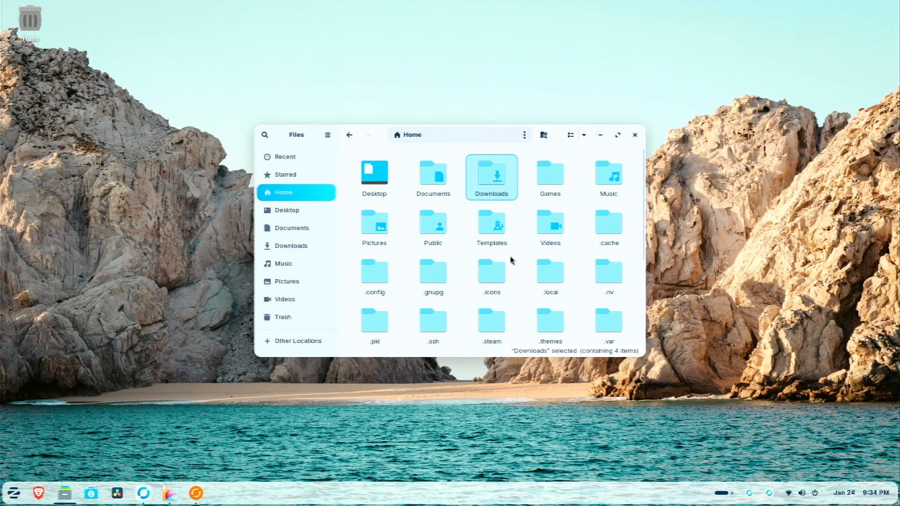
double_click(486, 281)
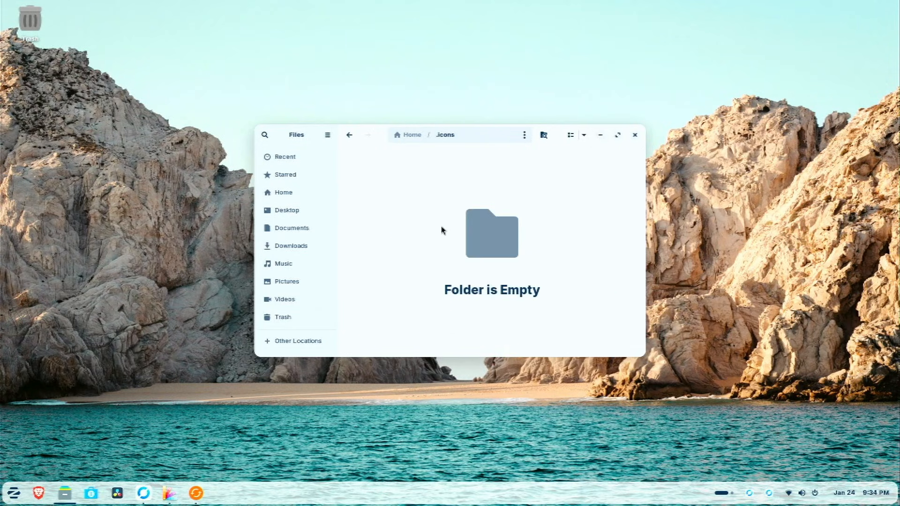
key(ctrl+v)
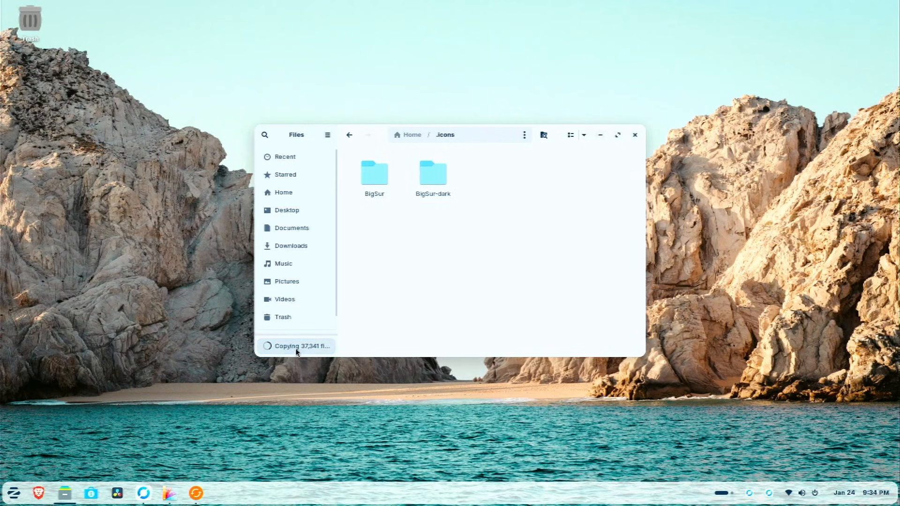
click(436, 252)
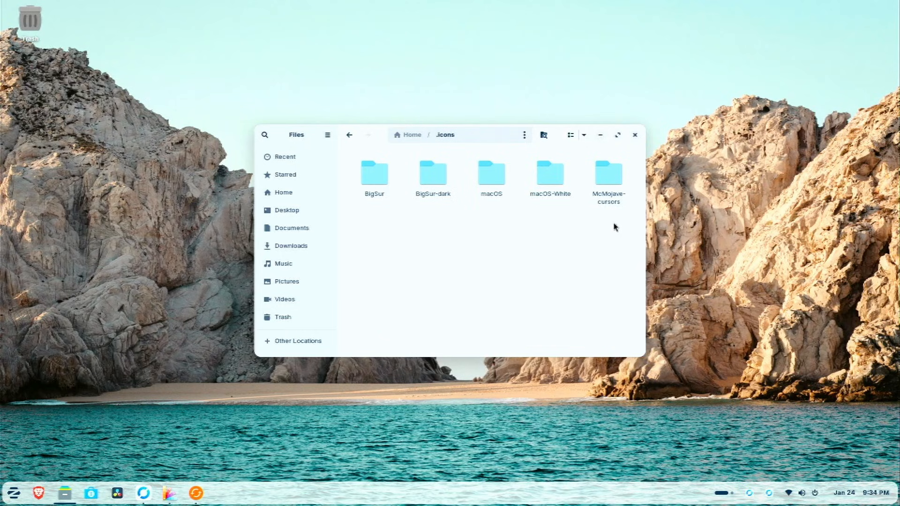
click(600, 135)
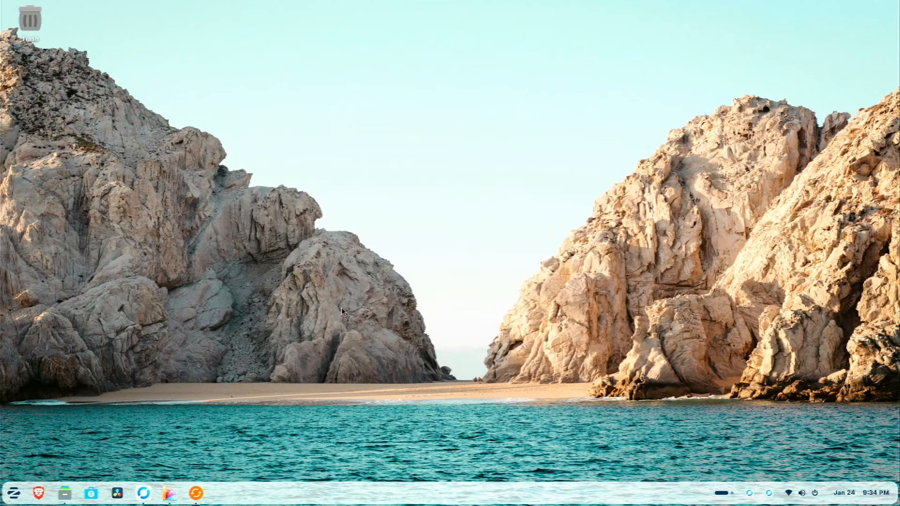
Step: Open the Extensions app and enable the Dash to Dock extension
click(13, 493)
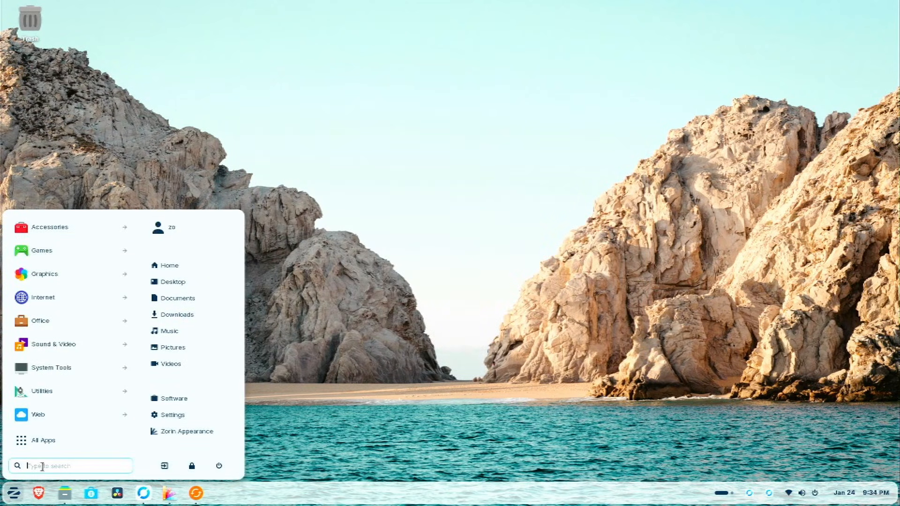
text(exte)
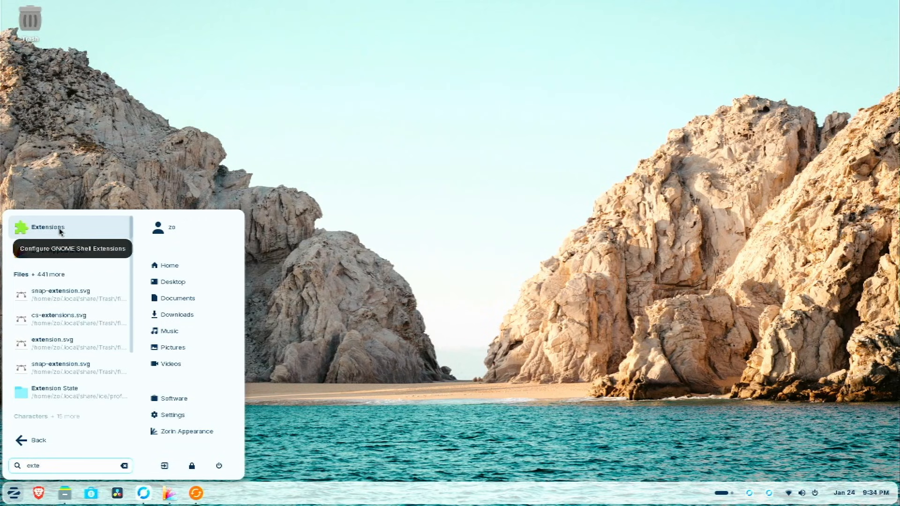
click(60, 230)
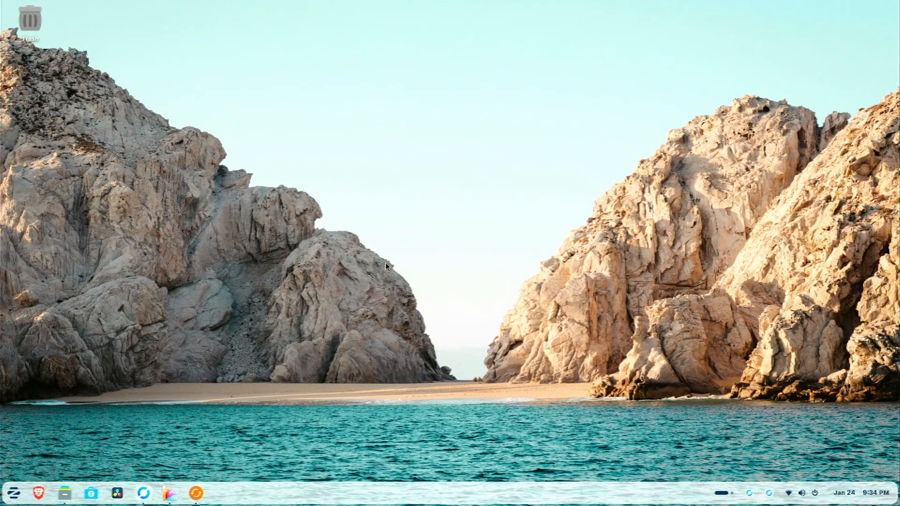
click(551, 252)
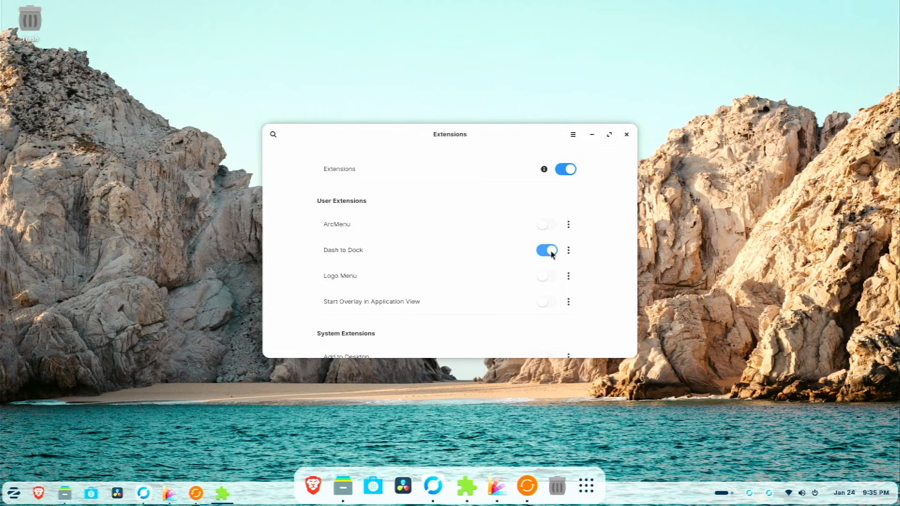
Step: Open Zorin Appearance and switch the desktop layout to the one with a top bar and a centred dock
click(14, 495)
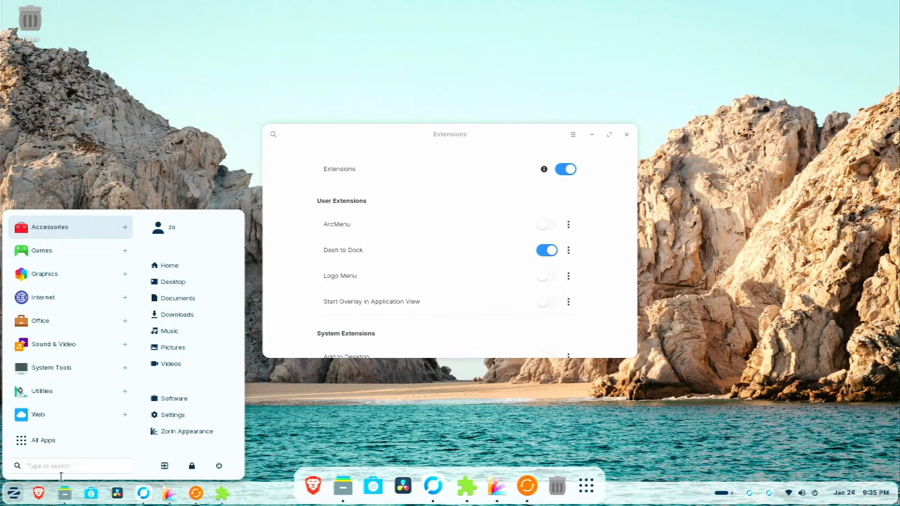
click(186, 432)
click(537, 277)
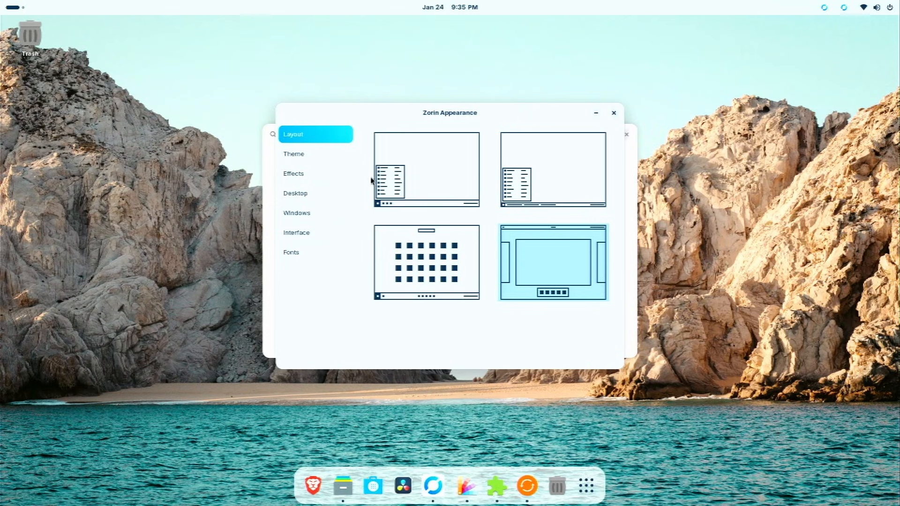
Step: In the third-party theme settings, try WhiteSur-Light for applications and settle on WhiteSur-Dark
click(332, 158)
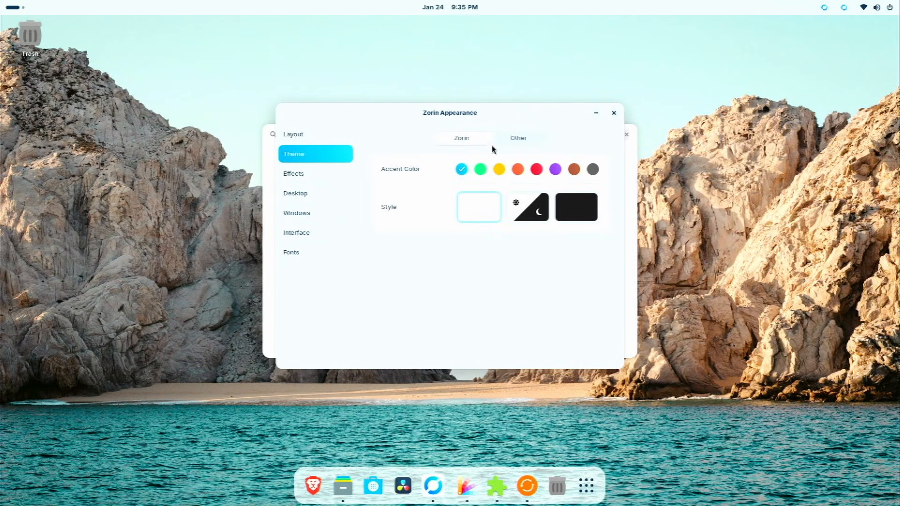
click(524, 142)
click(558, 188)
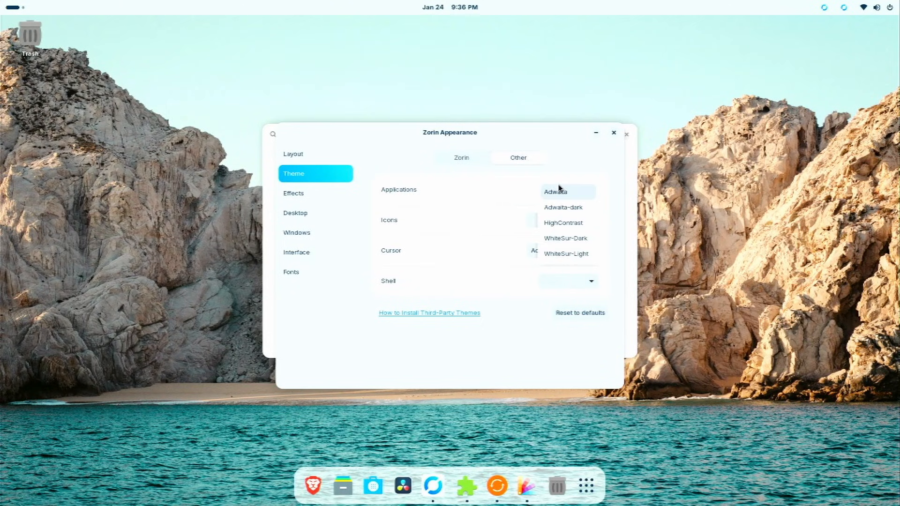
click(575, 253)
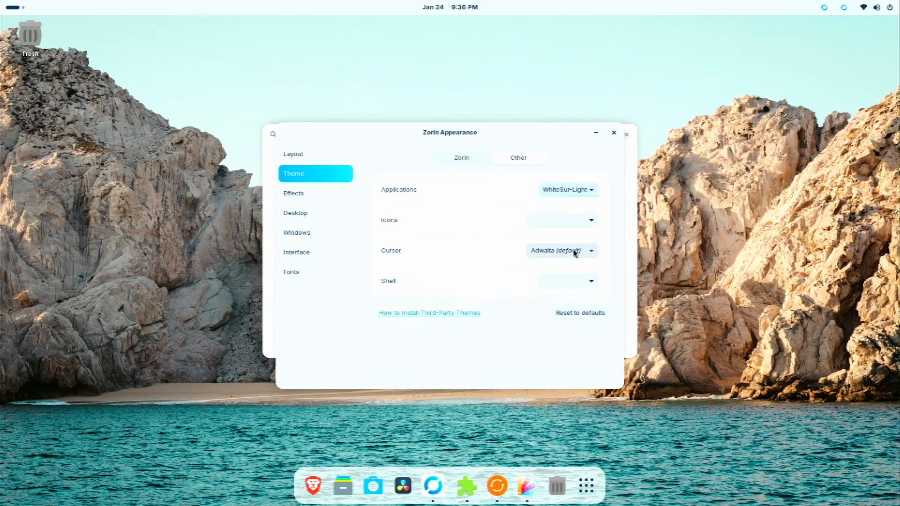
click(585, 184)
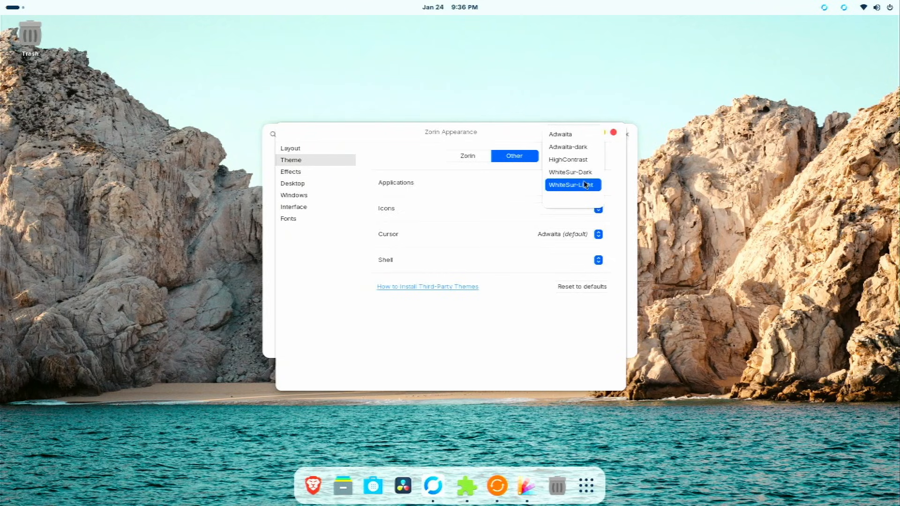
click(585, 174)
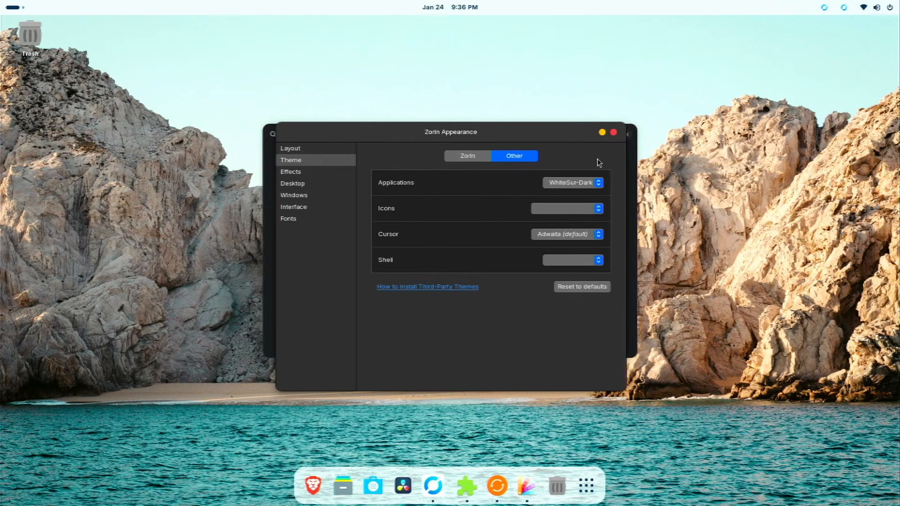
Step: Set the icon theme to BigSur, trying BigSur-dark for comparison before returning to BigSur
click(591, 211)
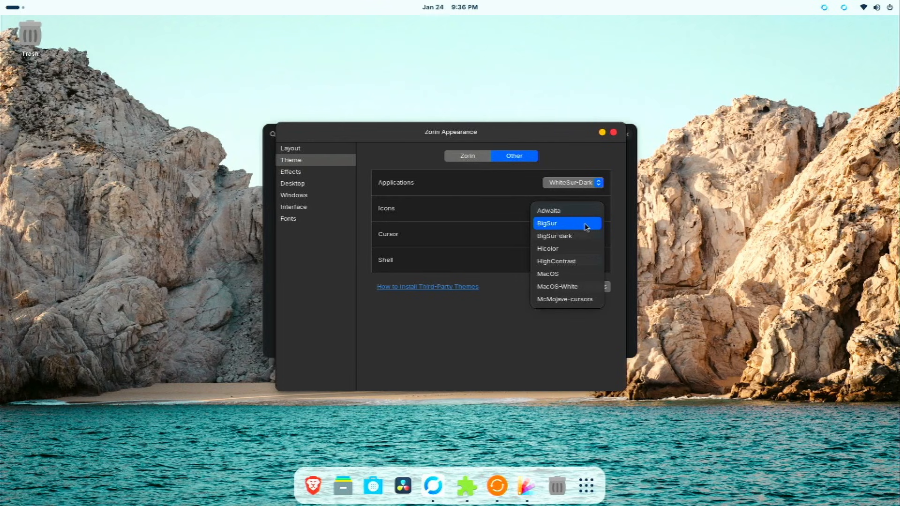
click(586, 224)
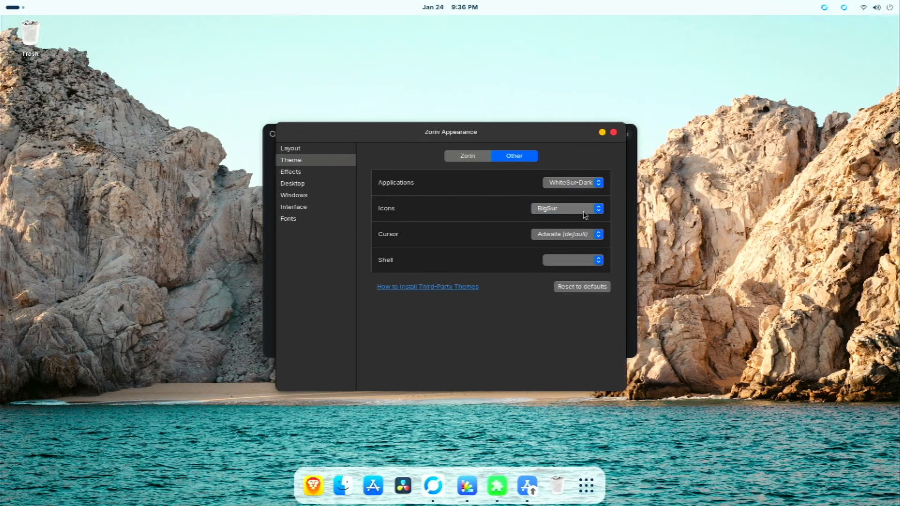
click(585, 213)
click(585, 224)
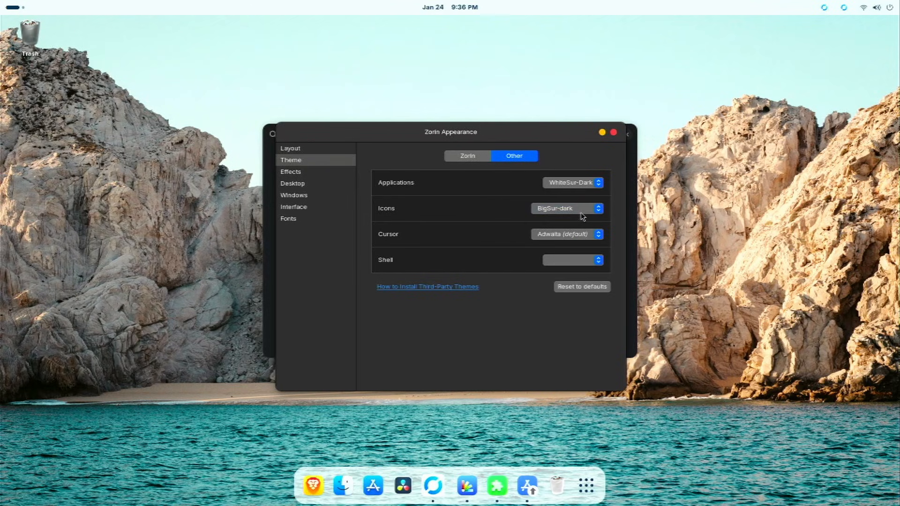
click(582, 212)
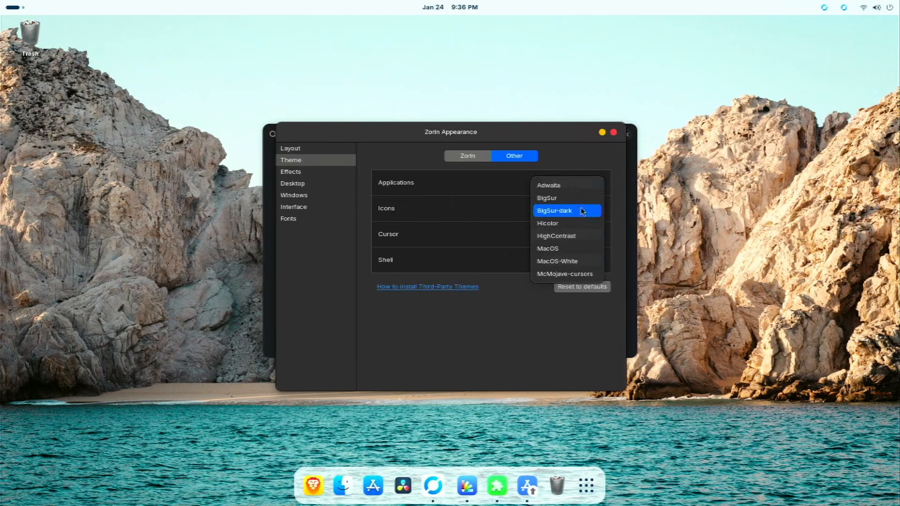
click(583, 201)
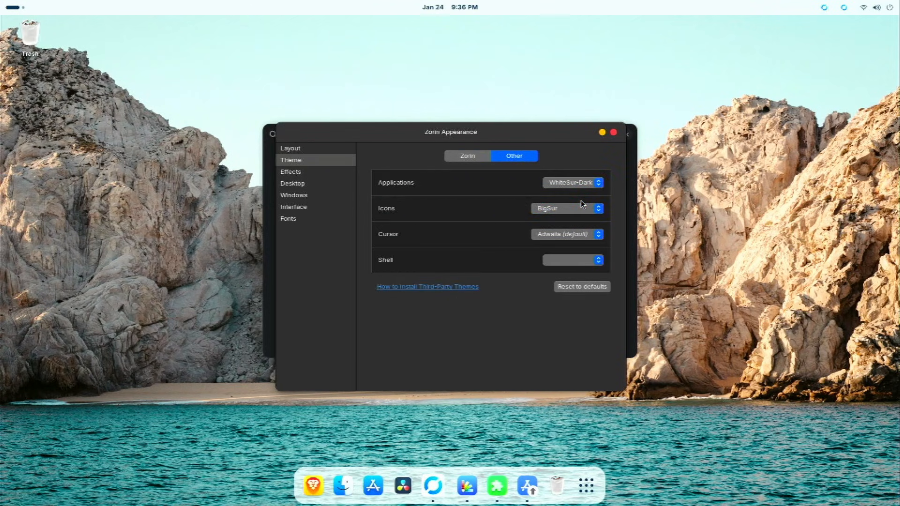
Step: Set the cursor theme to MacOS and the shell theme to WhiteSur-Light
click(584, 235)
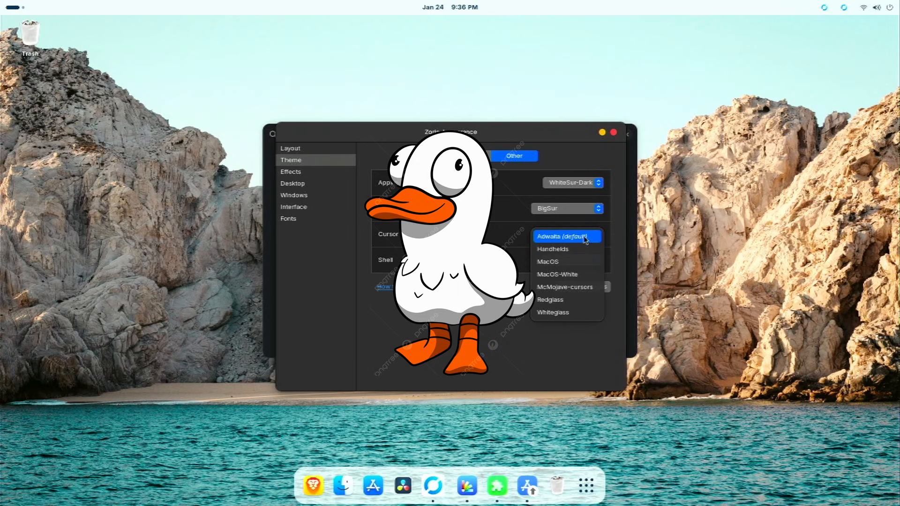
click(585, 264)
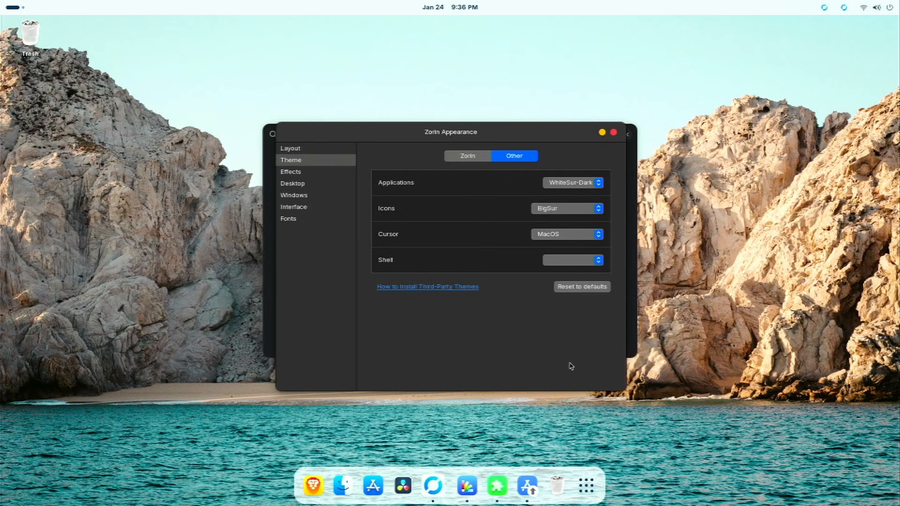
click(572, 261)
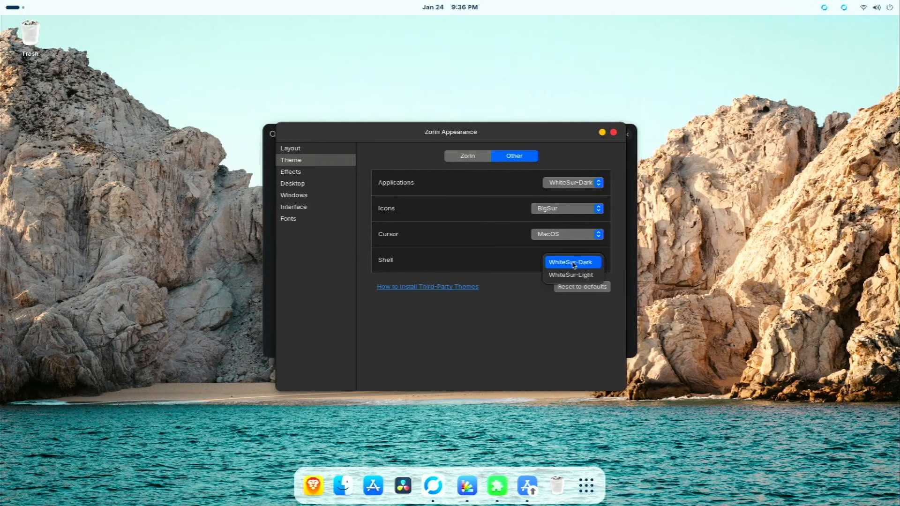
click(578, 276)
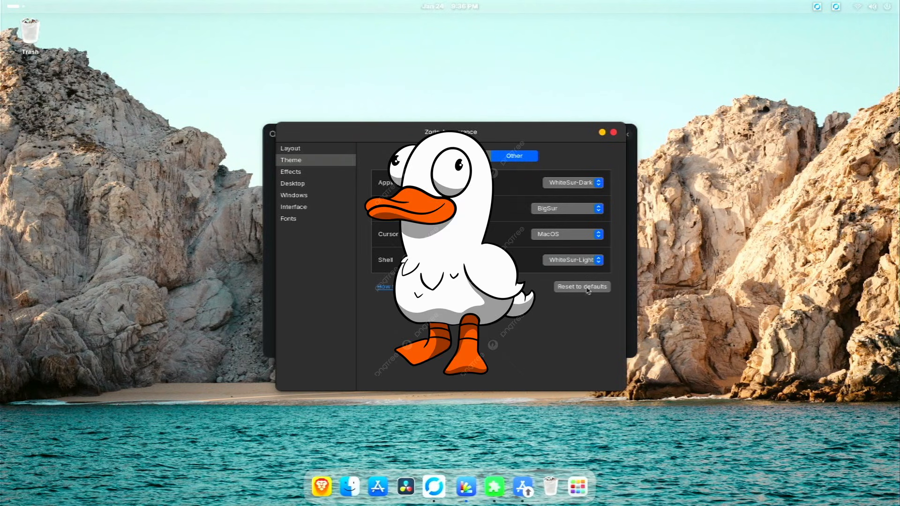
Step: Try the WhiteSur-Dark shell theme and switch back to WhiteSur-Light
click(587, 261)
click(585, 250)
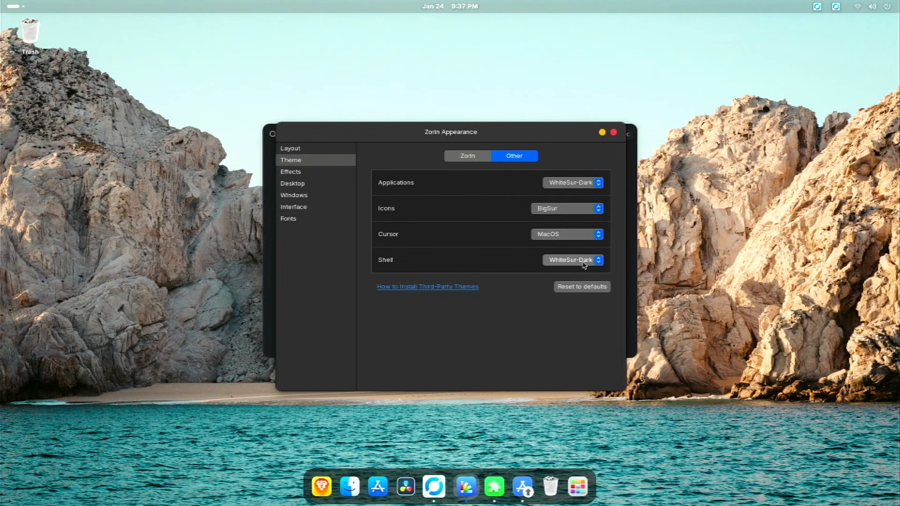
click(584, 263)
click(581, 274)
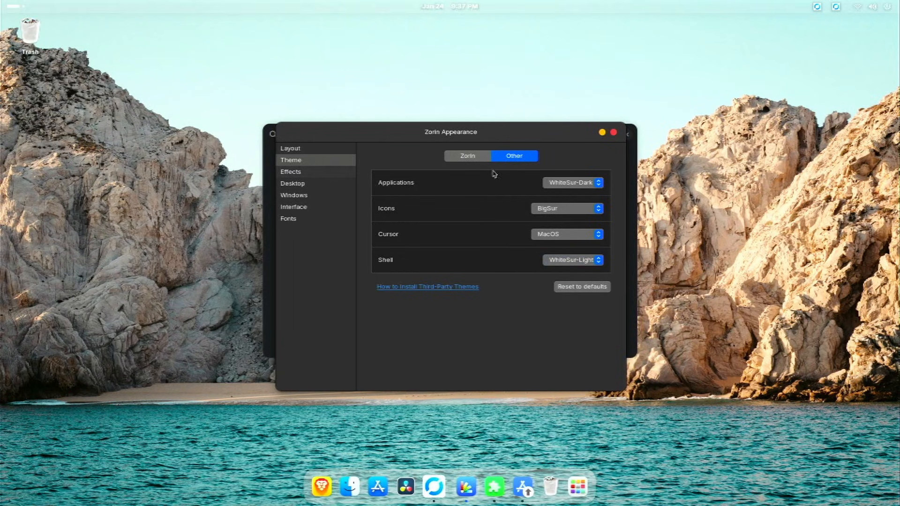
Step: Enable the Jelly Mode effect and test it by moving the window, and switch on Desktop Cube and Spatial Window Switcher
click(329, 175)
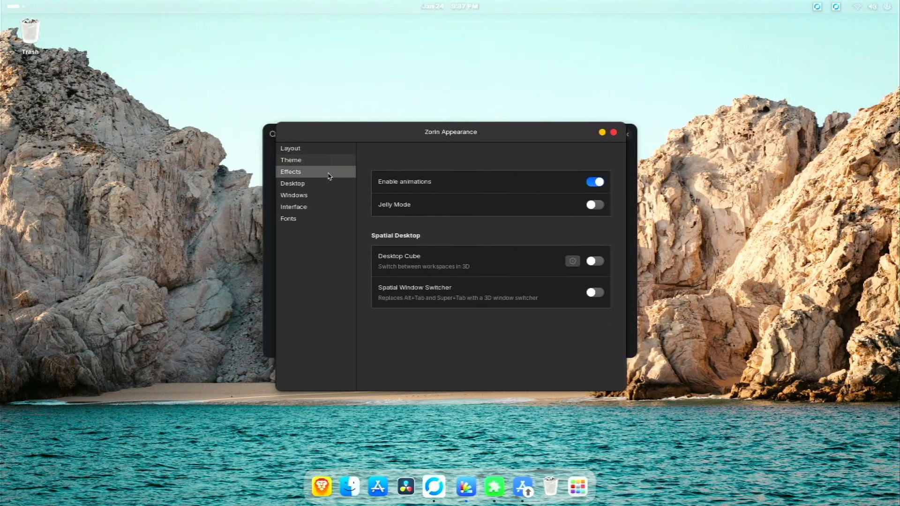
click(594, 187)
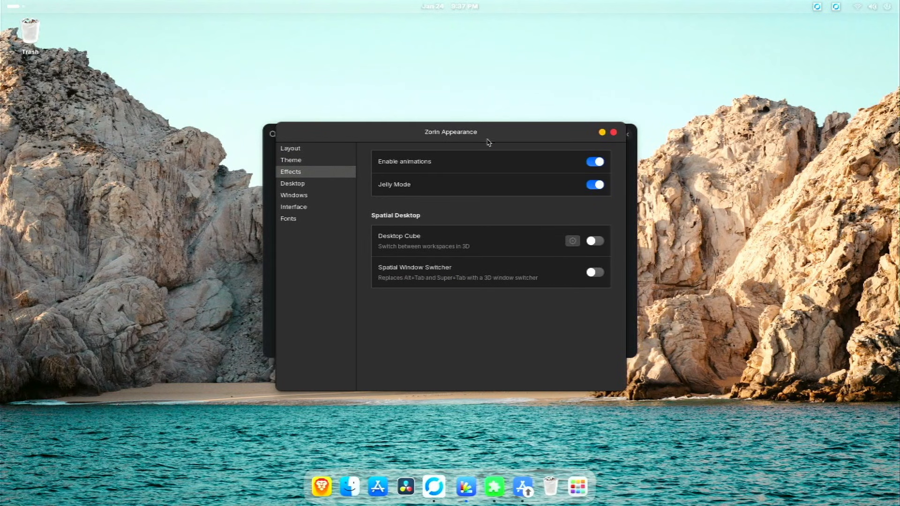
drag(478, 135, 440, 126)
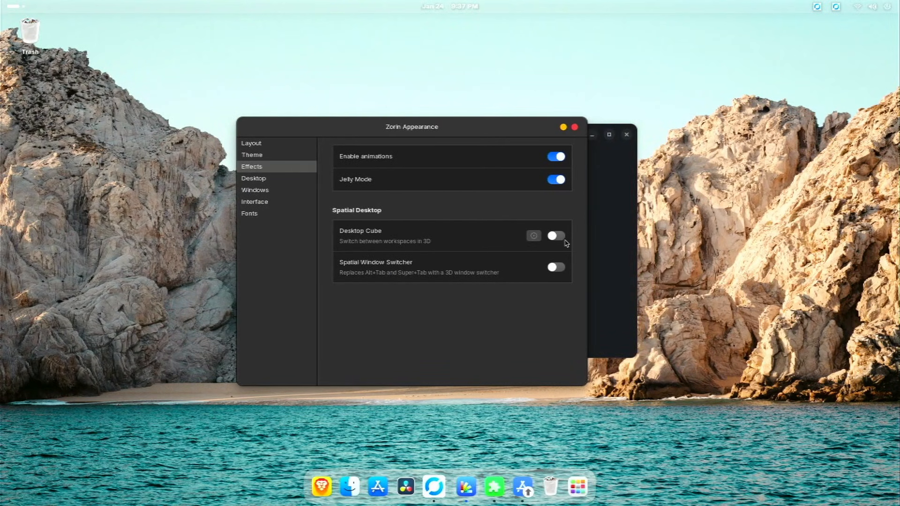
click(560, 239)
click(558, 272)
Step: Turn off the display of icons on the desktop
click(287, 183)
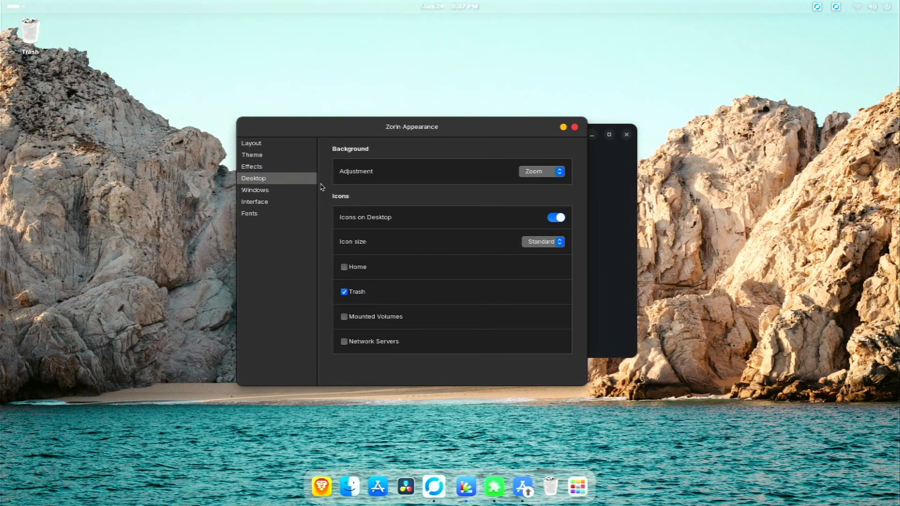
click(555, 218)
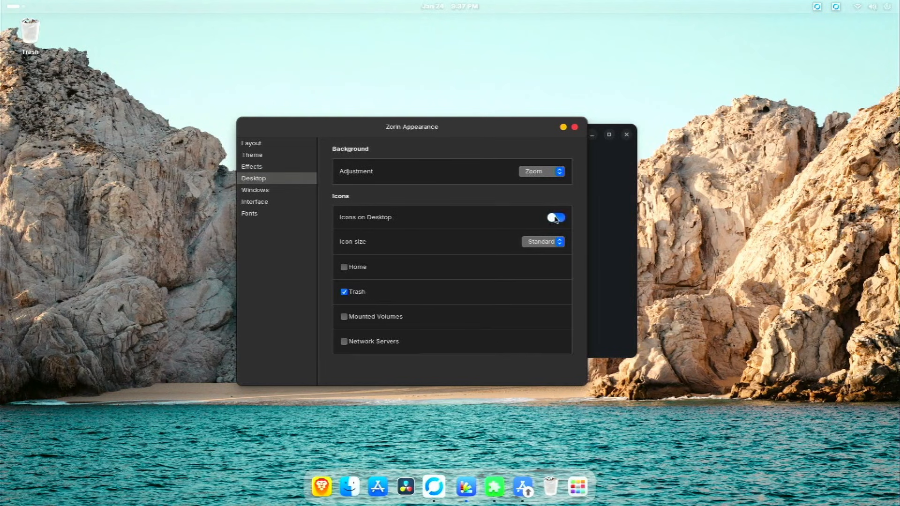
Step: Try the Left placement for the window titlebar buttons and restore the Right placement
click(287, 194)
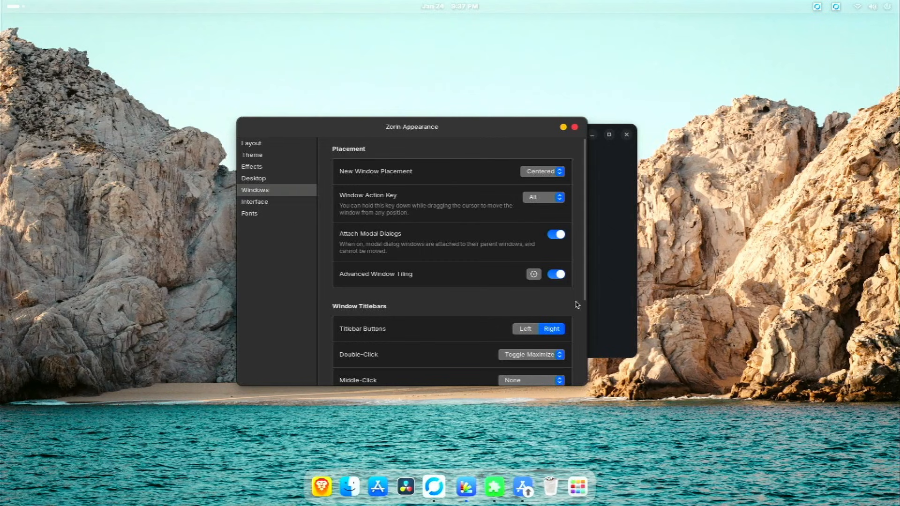
scroll(578, 304, down, 5)
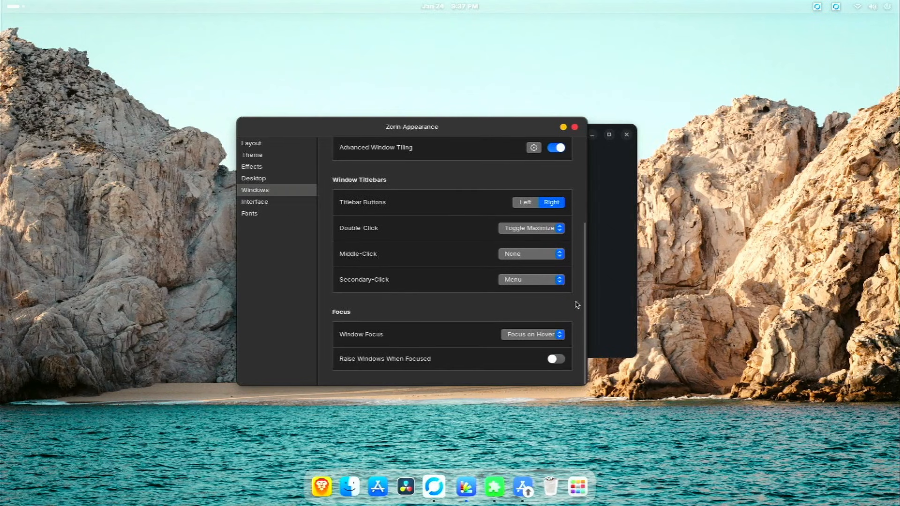
click(525, 202)
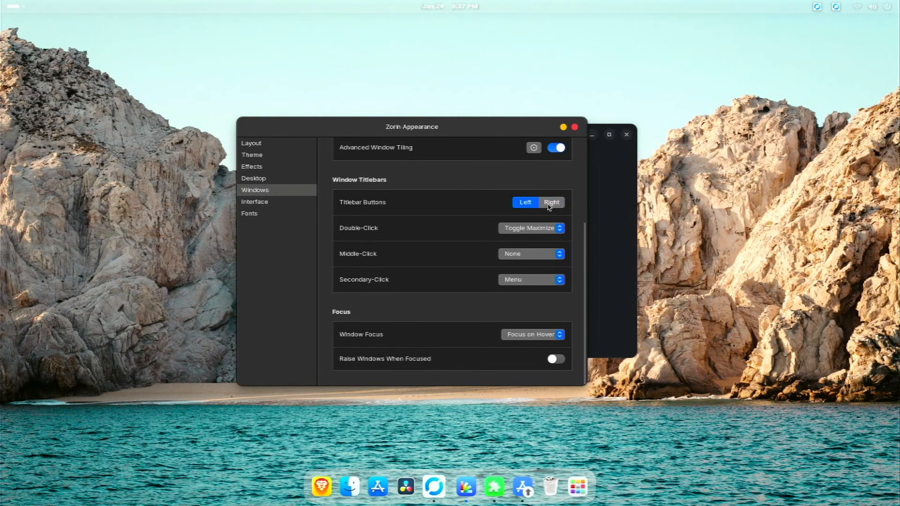
click(549, 204)
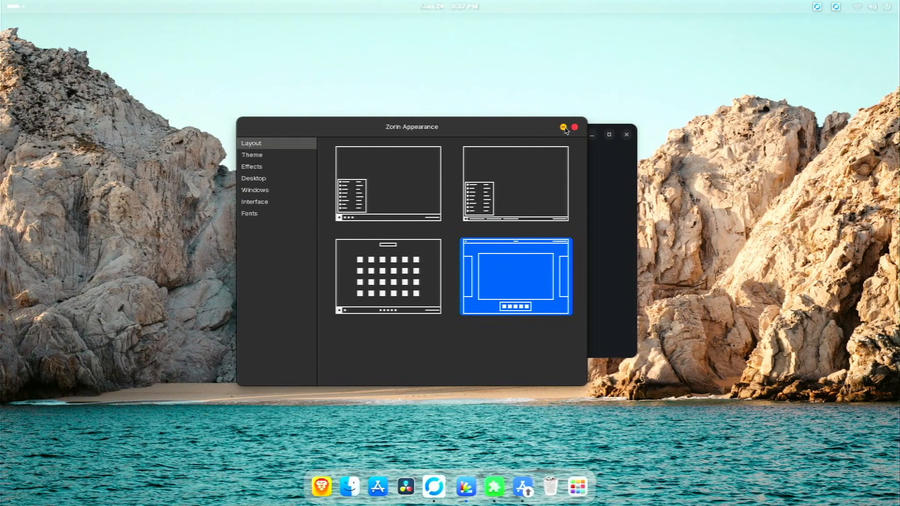
Step: Minimise the appearance settings and enable the Logo Menu extension
click(563, 128)
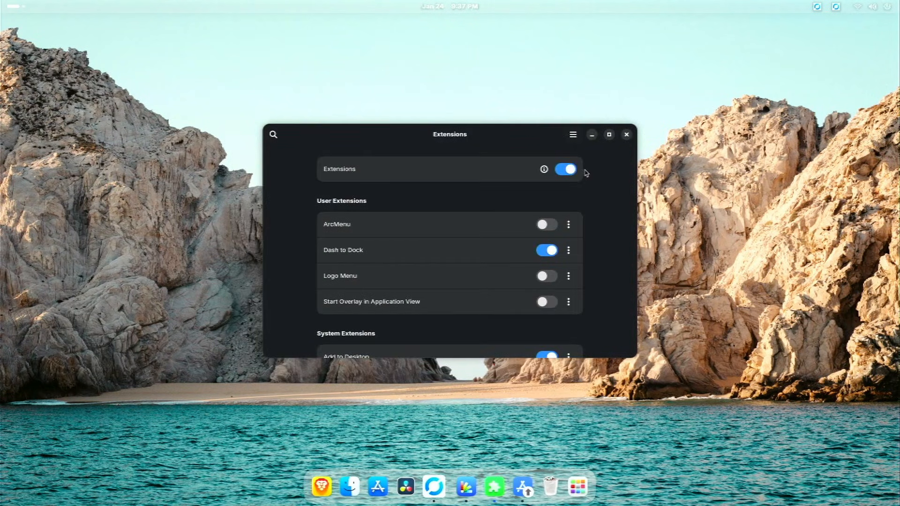
click(548, 277)
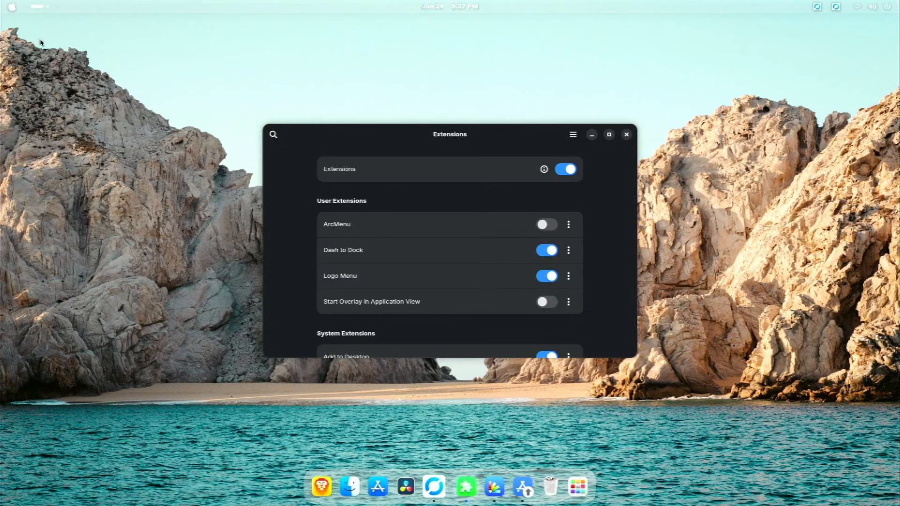
Step: Open the Dash to Dock settings and review the position, launcher, behavior and appearance options
click(569, 251)
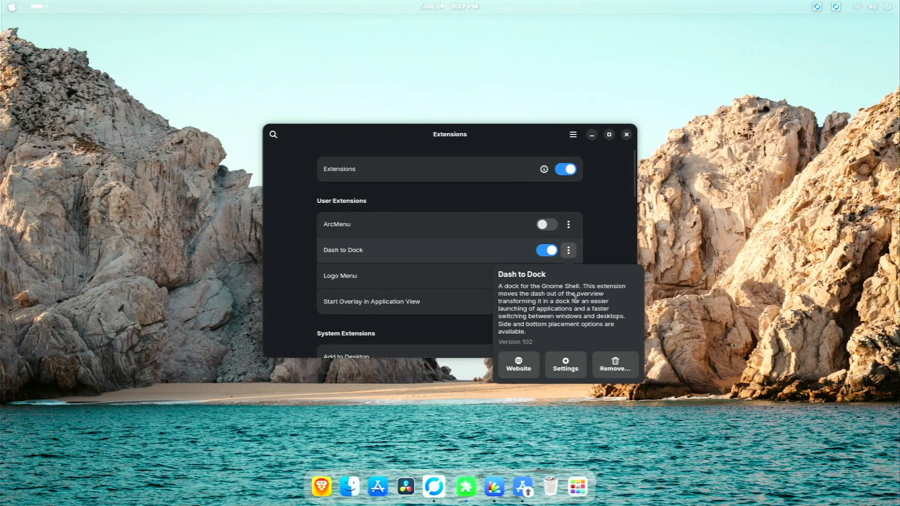
click(576, 370)
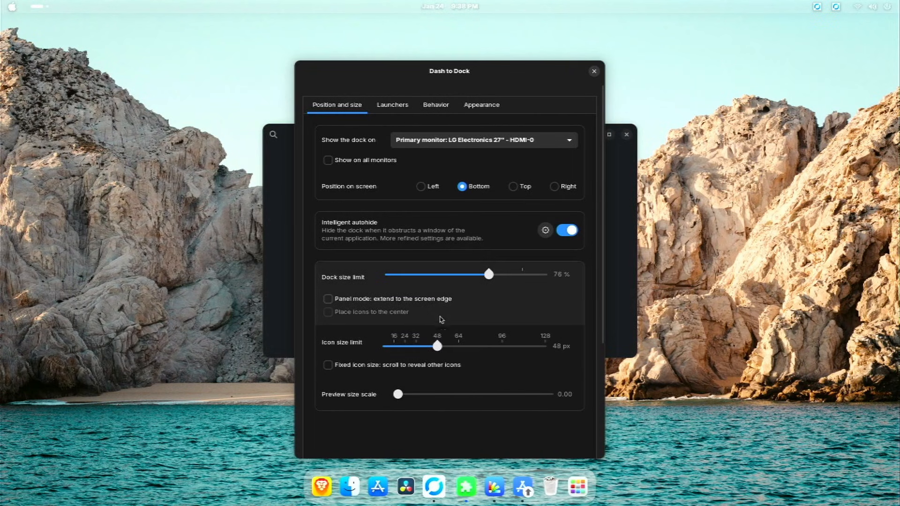
click(390, 108)
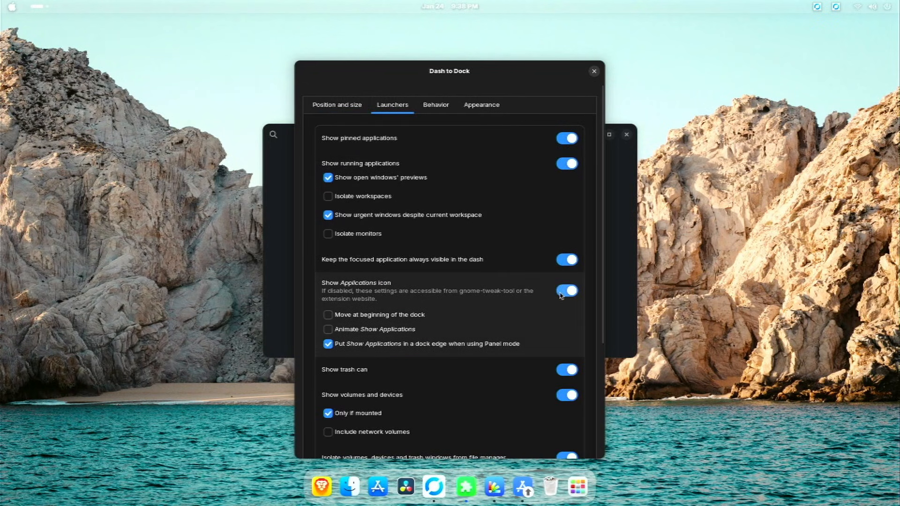
scroll(592, 408, down, 5)
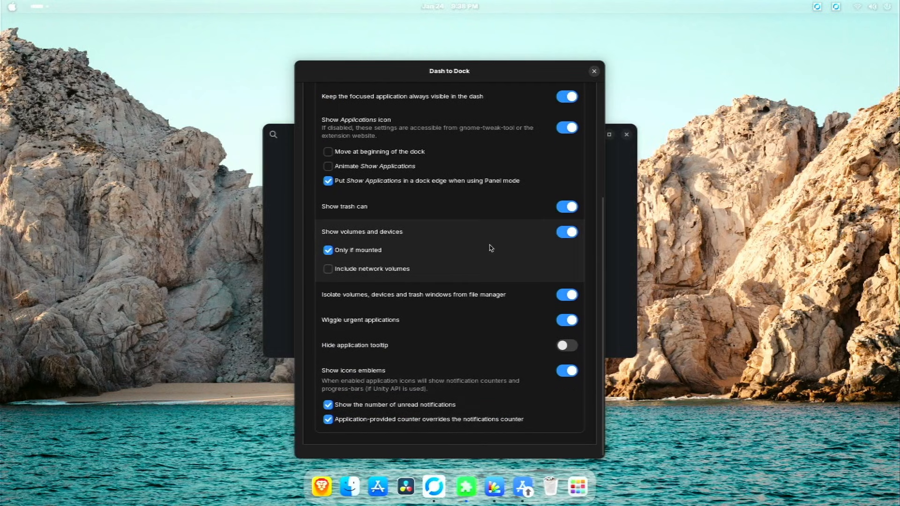
scroll(569, 171, up, 5)
click(430, 107)
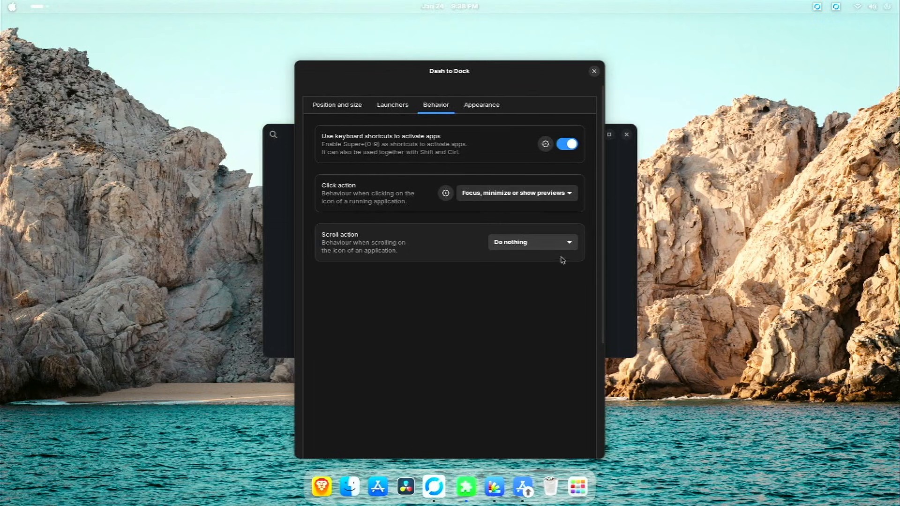
click(480, 111)
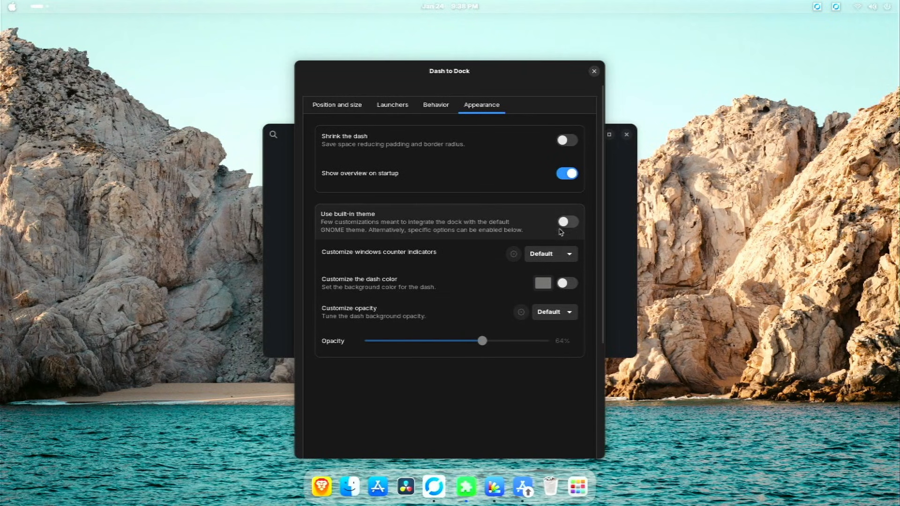
Step: Try the dock's built-in theme and switch it off again, and customize the dash opacity as Fixed at 60%
click(566, 224)
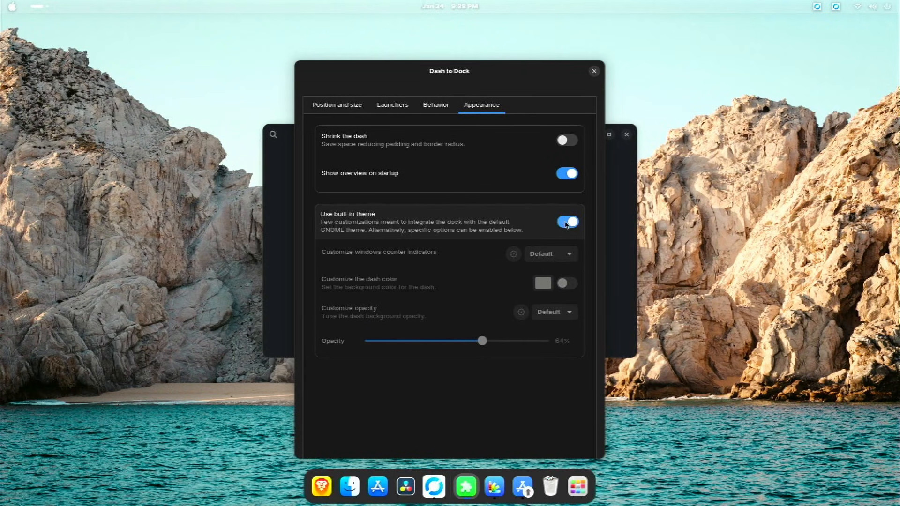
click(566, 224)
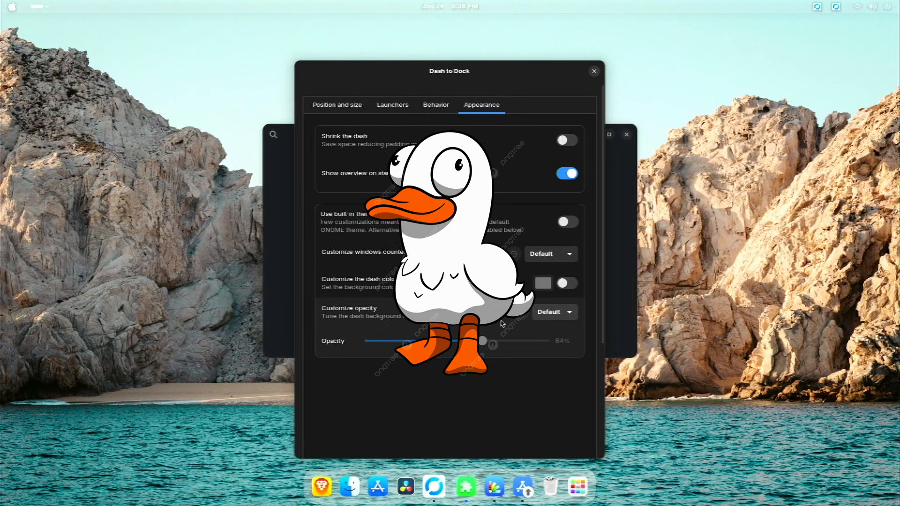
click(548, 317)
click(547, 348)
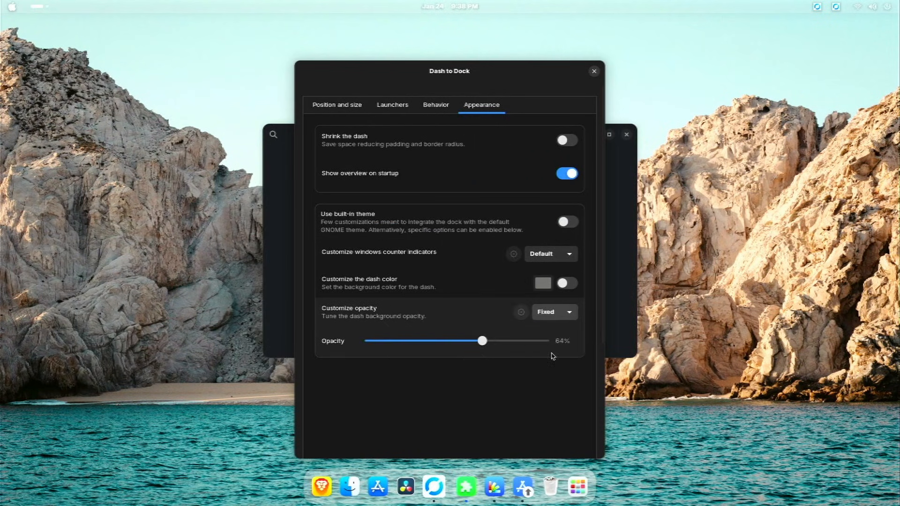
drag(480, 346, 474, 346)
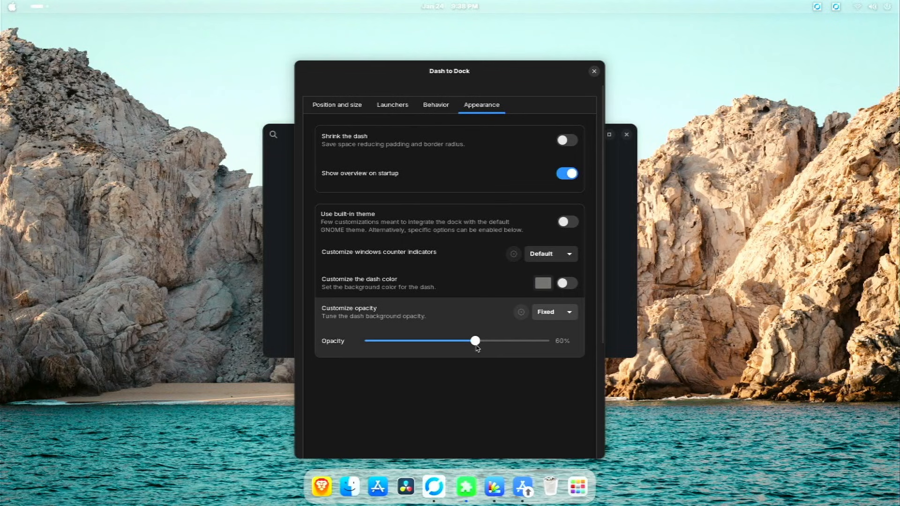
click(594, 72)
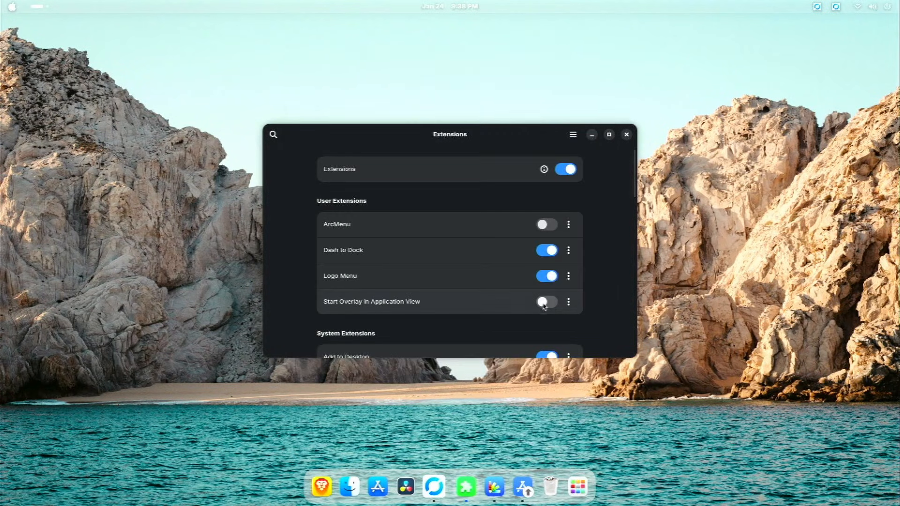
Step: Enable the Start Overlay in Application View extension and test it by opening and closing the overview
click(546, 302)
key(super)
key(super)
key(super)
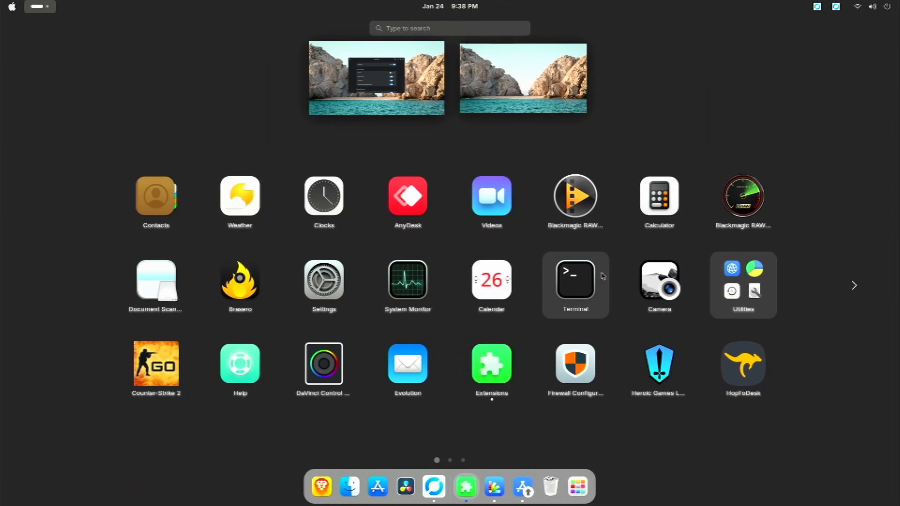
key(super)
Step: Set the desktop background to the sunlit snowy mountain picture and minimise the settings window
right_click(480, 241)
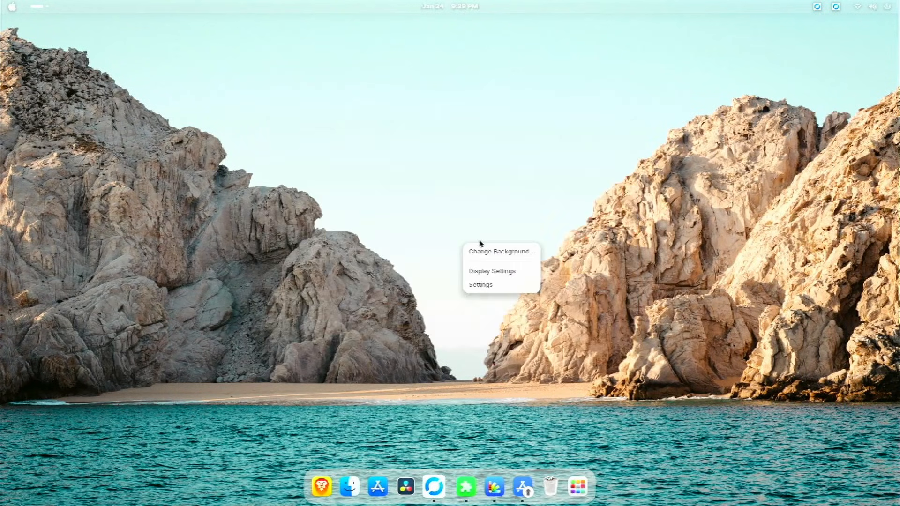
click(494, 252)
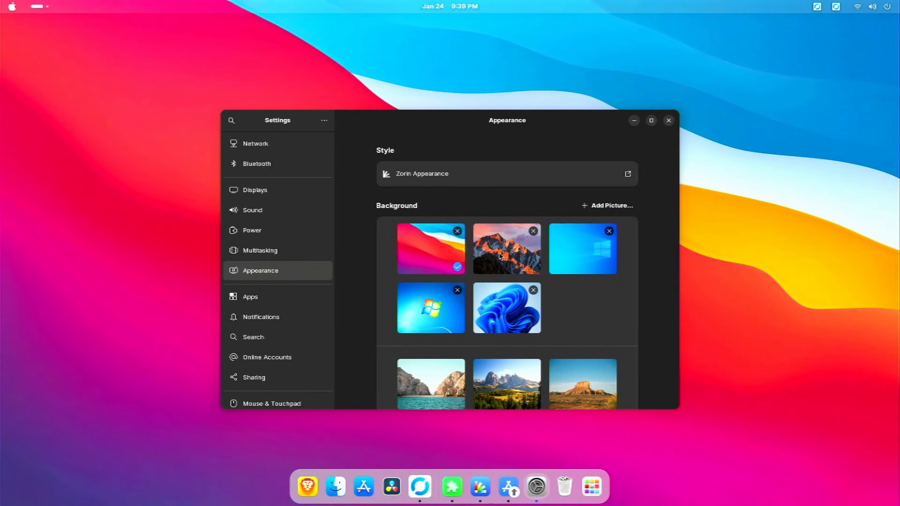
click(501, 257)
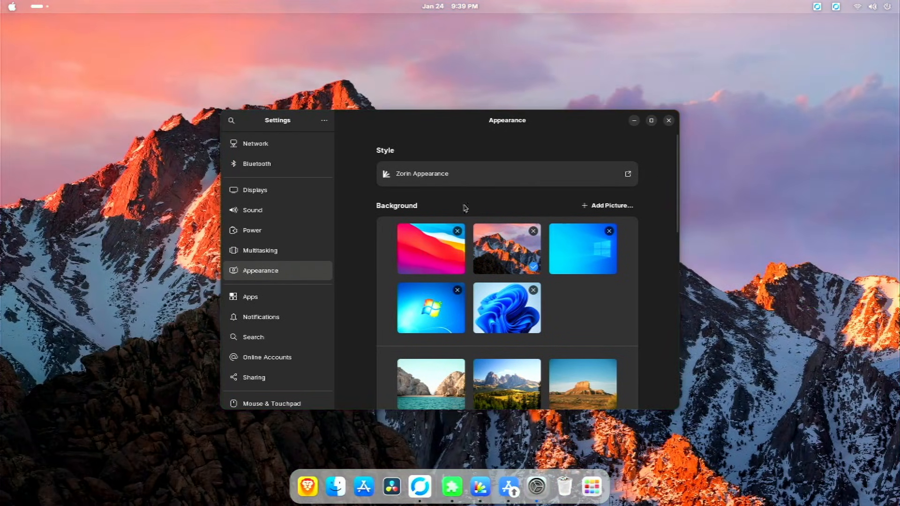
click(634, 120)
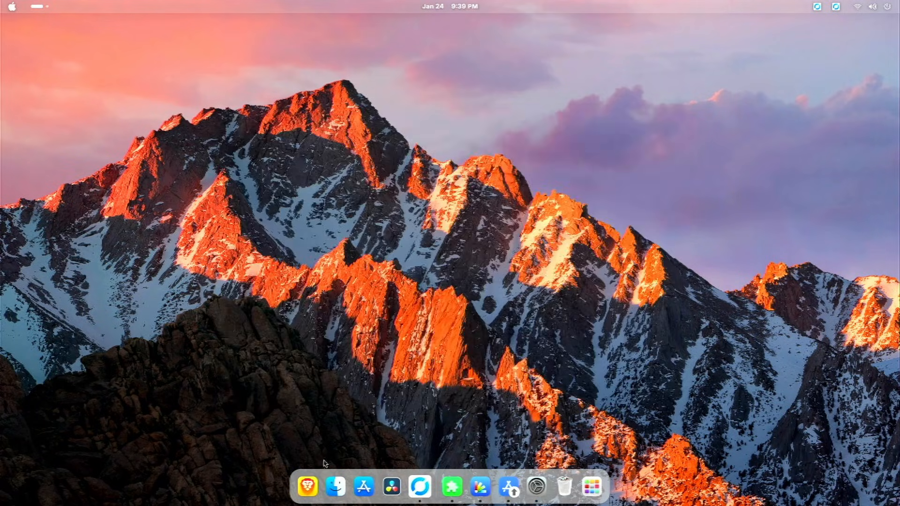
Step: Switch to the Brave browser, preview the mountain wallpaper in the macOS background image results and view its image-saving options
click(307, 487)
click(124, 176)
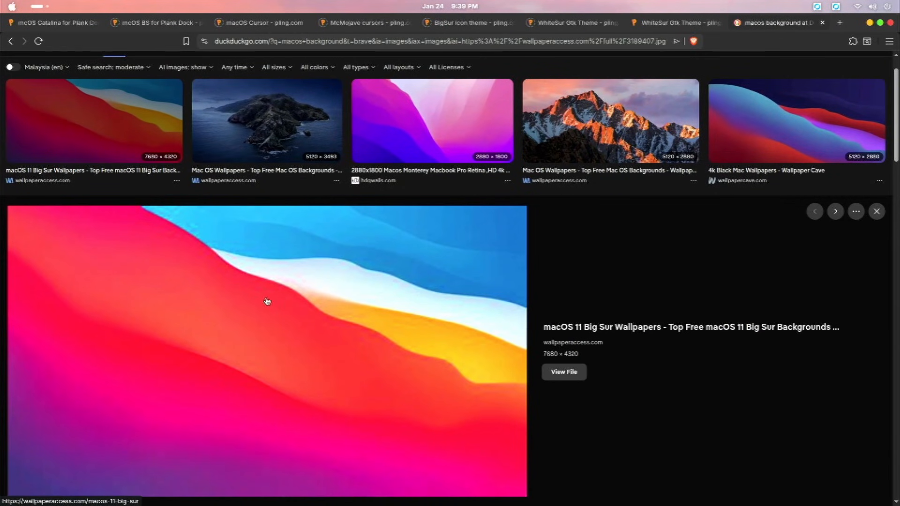
click(611, 140)
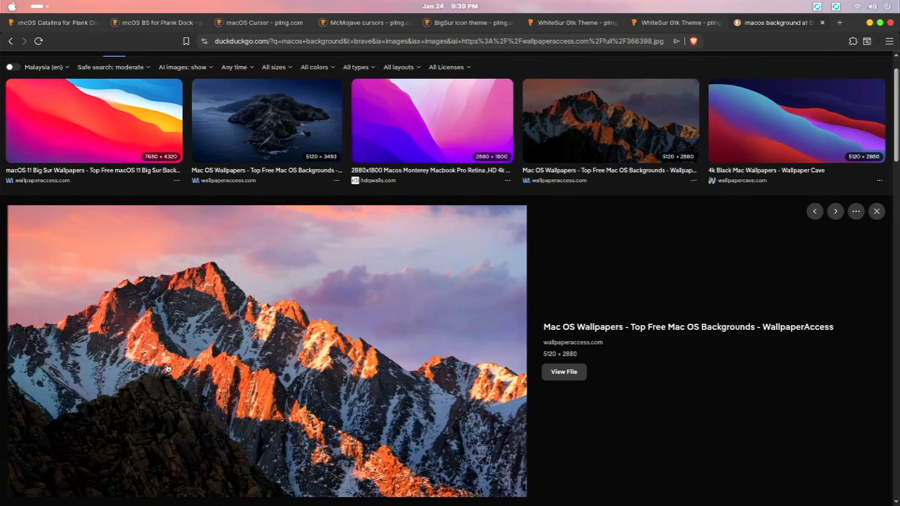
right_click(474, 269)
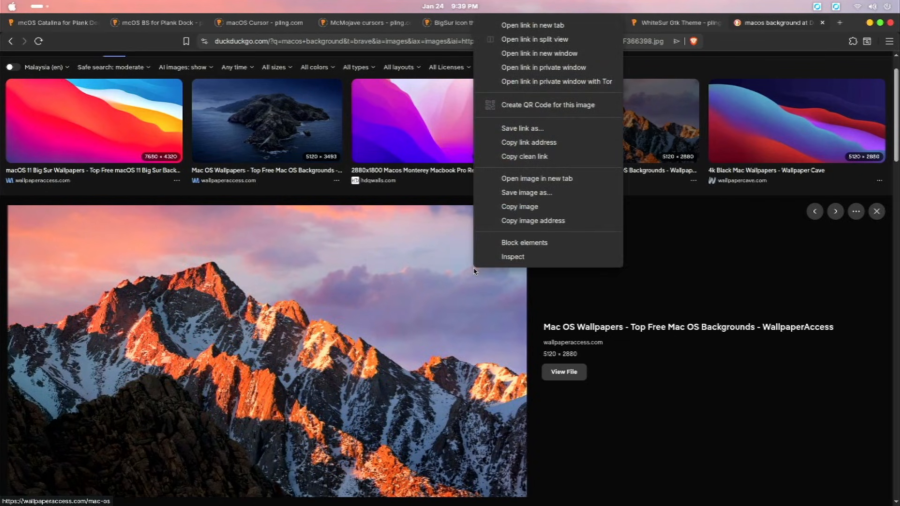
click(566, 195)
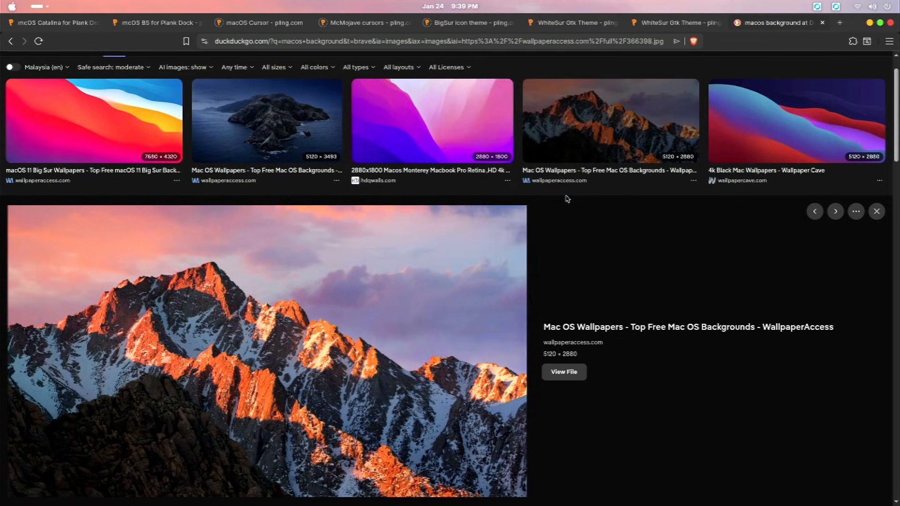
Step: Preview the macOS 11 Big Sur wallpaper result, view its image-saving options, and return to the desktop
click(281, 188)
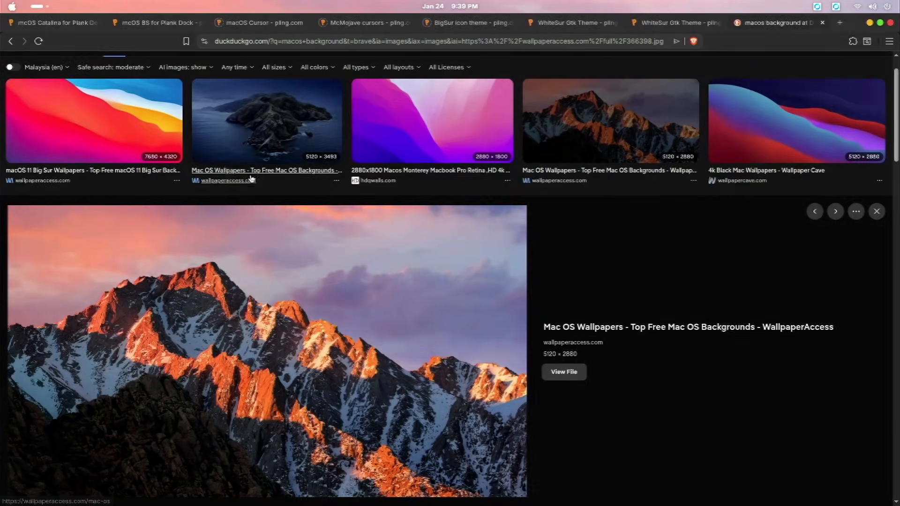
click(100, 105)
right_click(100, 105)
click(435, 274)
right_click(435, 275)
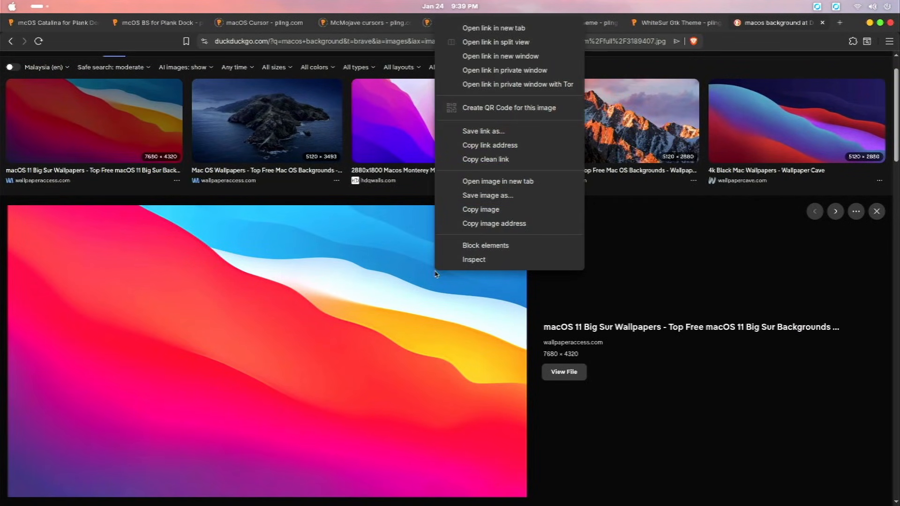
click(649, 222)
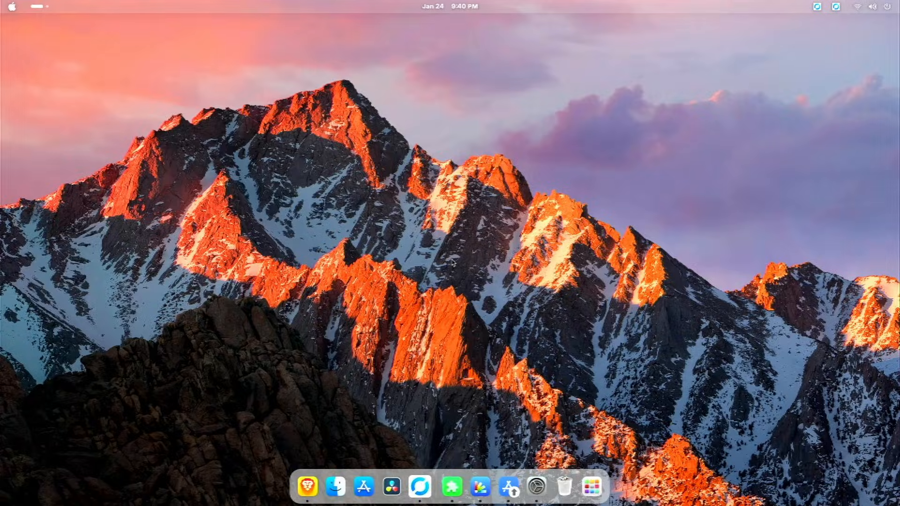
Step: Set the desktop background to the colorful macOS Big Sur wave picture and minimise the settings window
right_click(451, 262)
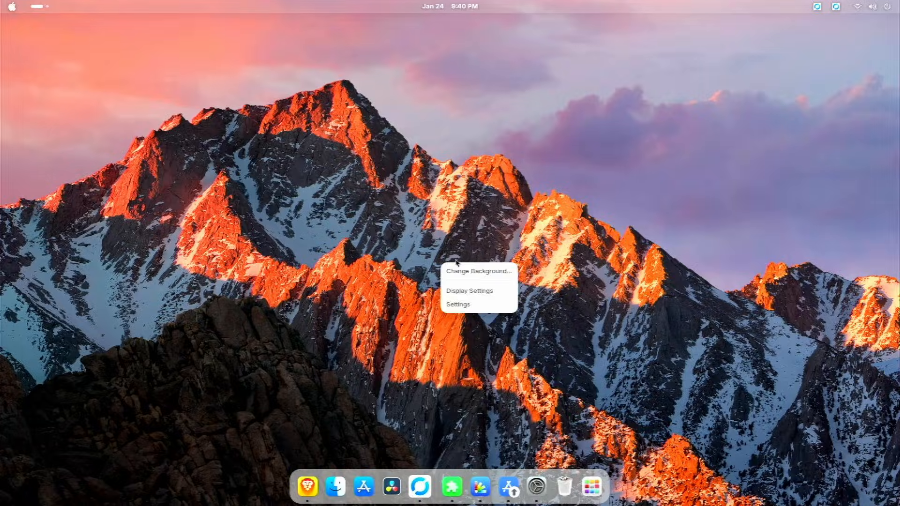
click(471, 269)
click(455, 253)
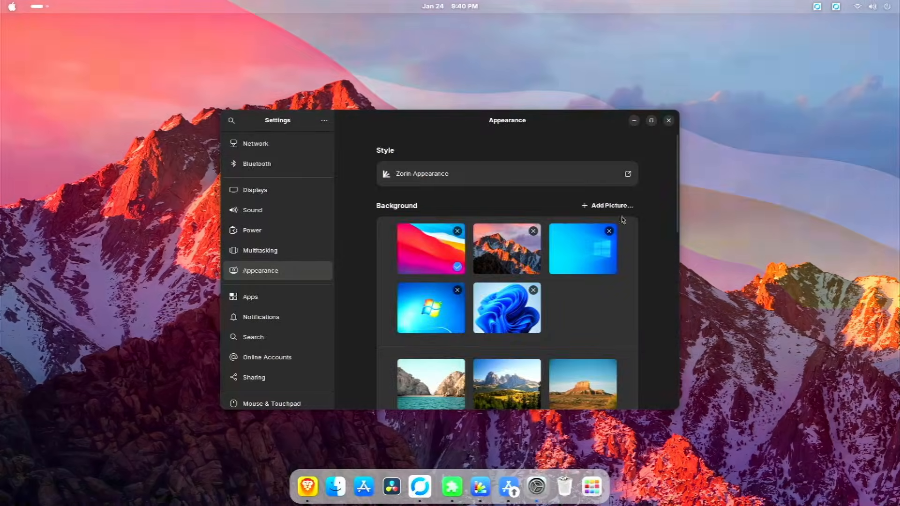
click(634, 120)
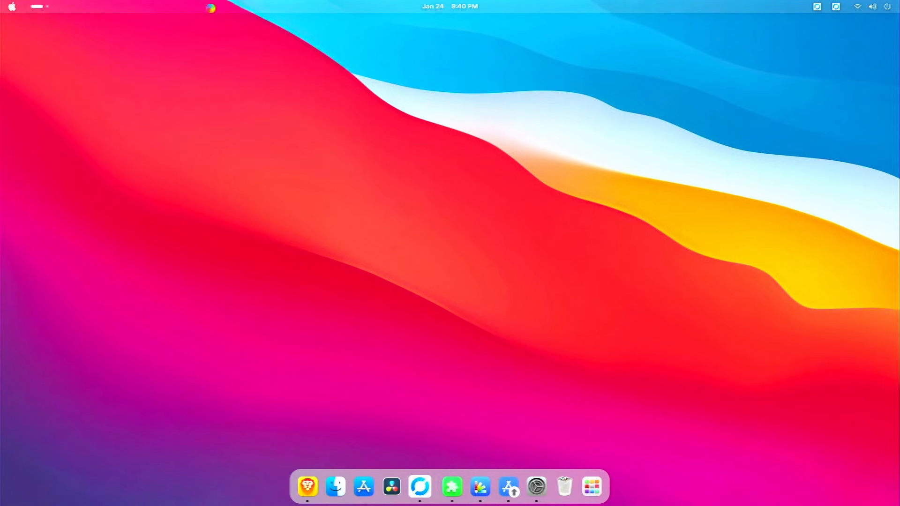
Step: Examine the Apple logo menu's entries and open About My System
click(17, 7)
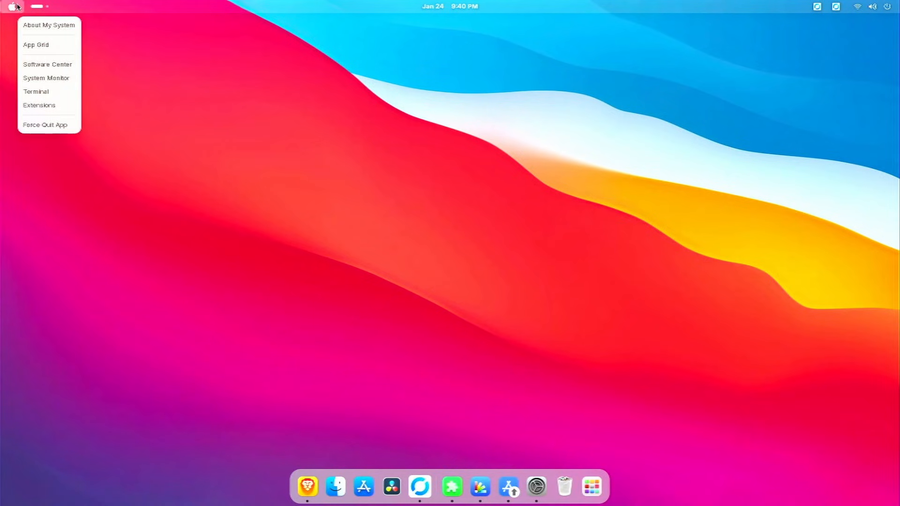
click(19, 6)
click(10, 7)
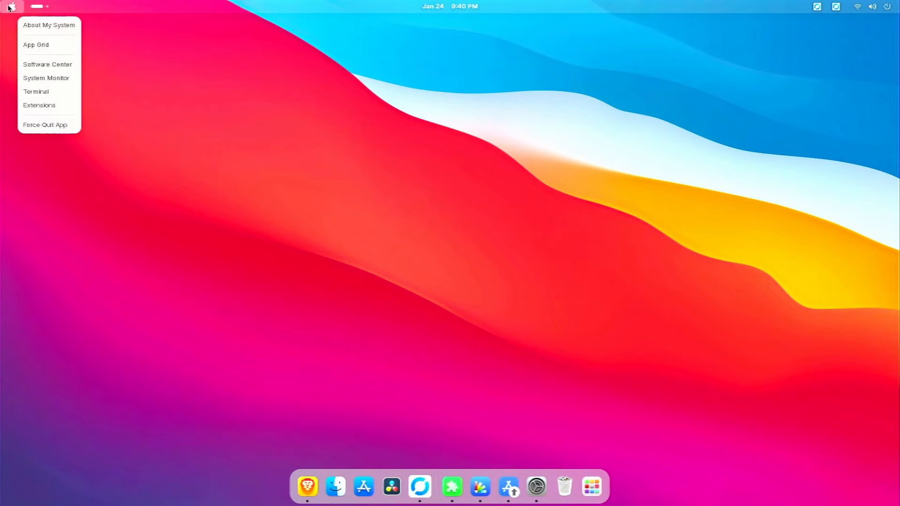
click(25, 31)
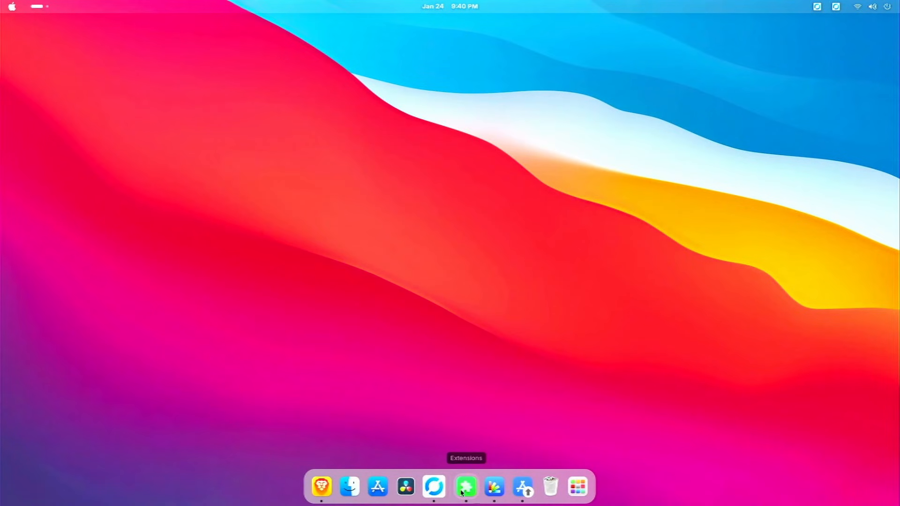
Step: Reopen the Dash to Dock settings from Extensions and turn off the Show Applications icon among the launcher options
click(463, 491)
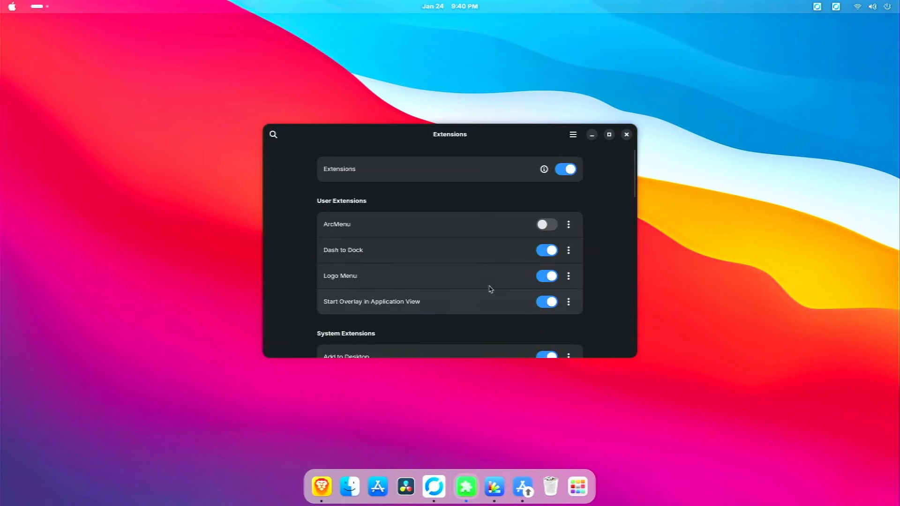
click(569, 255)
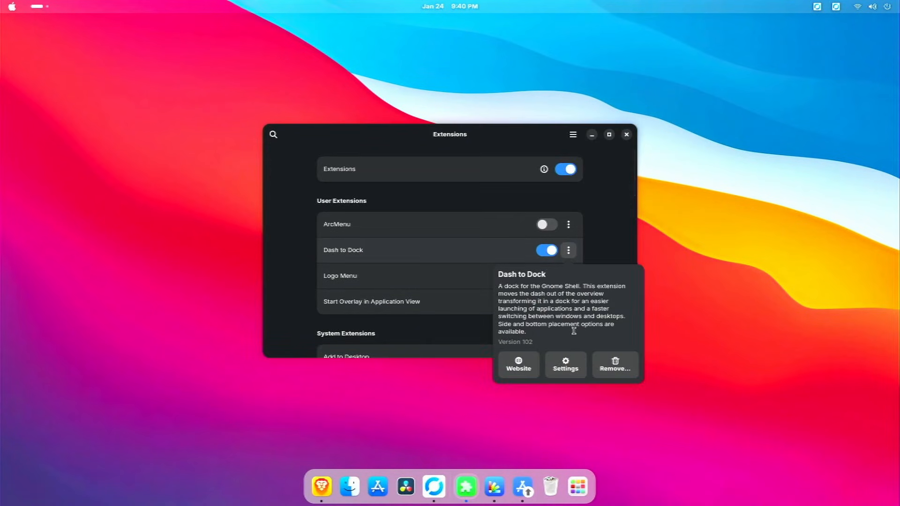
click(566, 365)
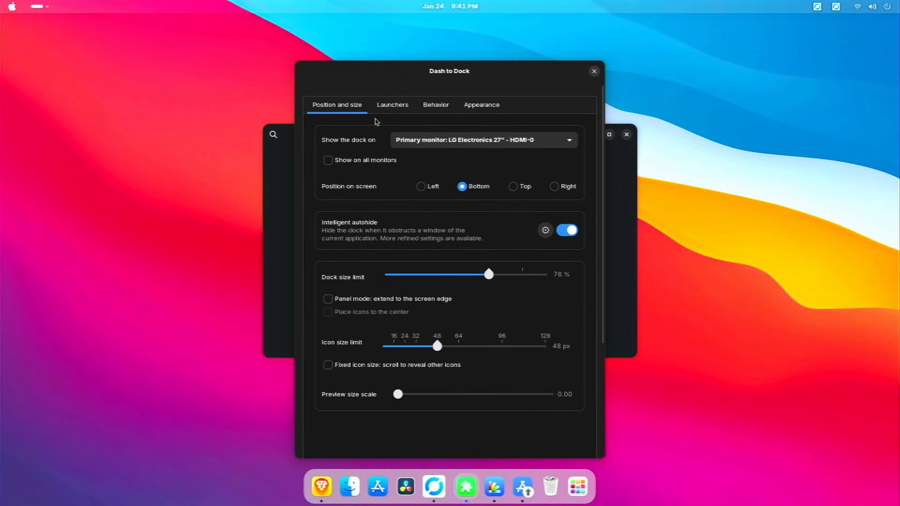
click(393, 105)
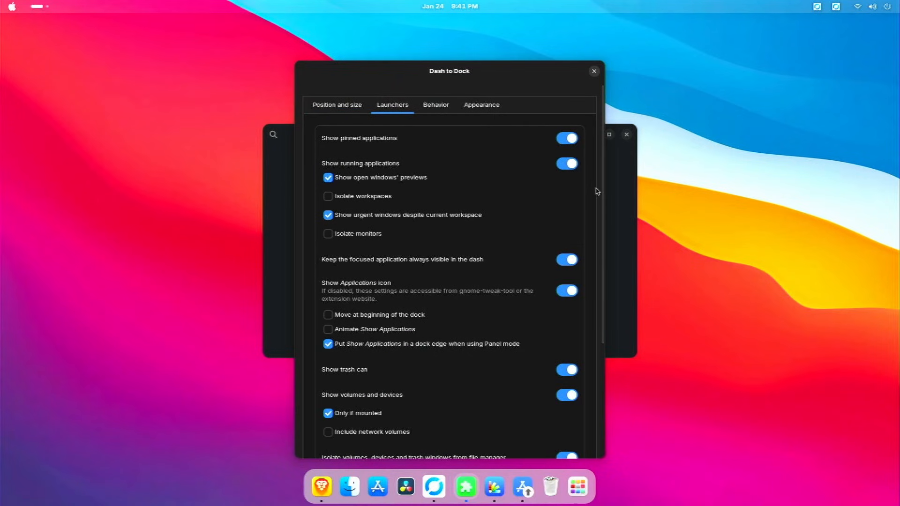
scroll(597, 192, down, 2)
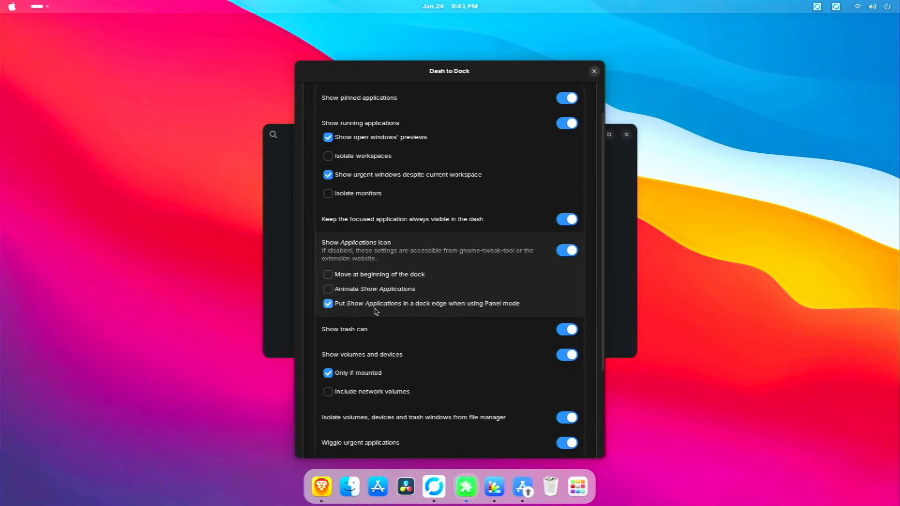
click(566, 251)
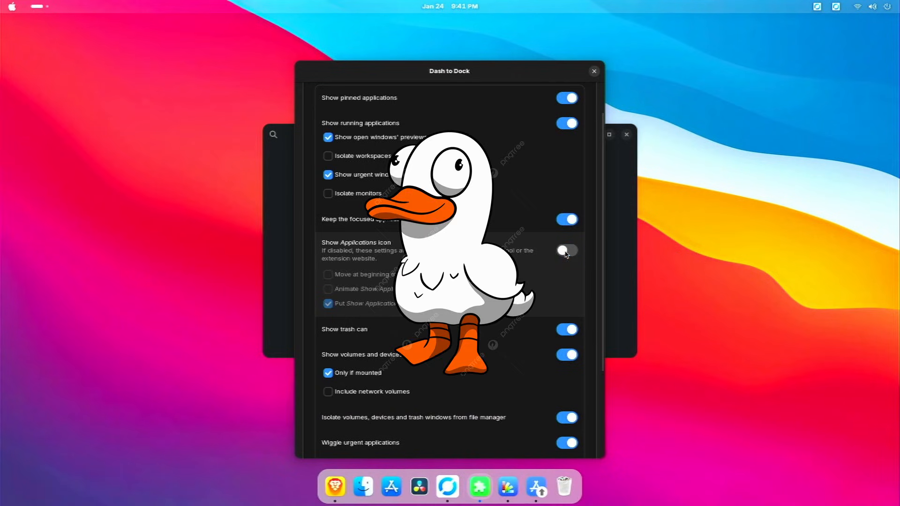
Step: Close the Dash to Dock settings, then bring up the Software Updater window and minimise it again
click(594, 72)
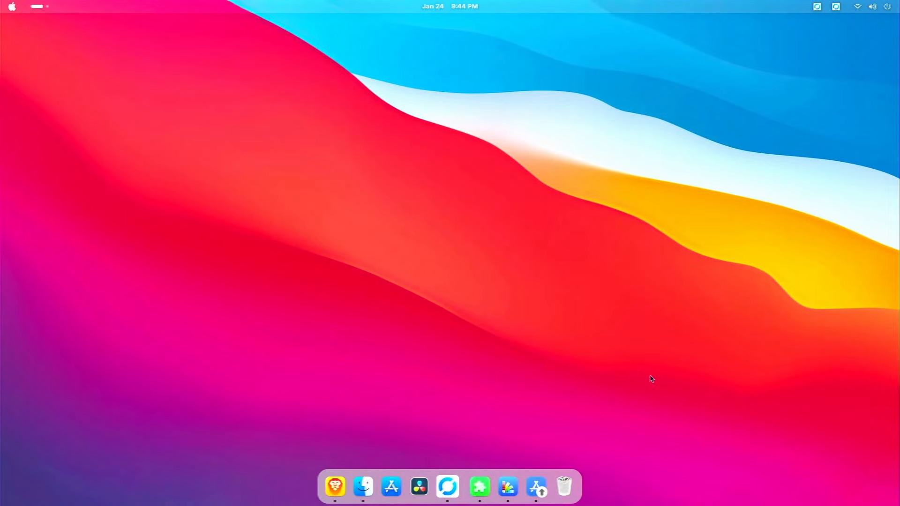
click(537, 488)
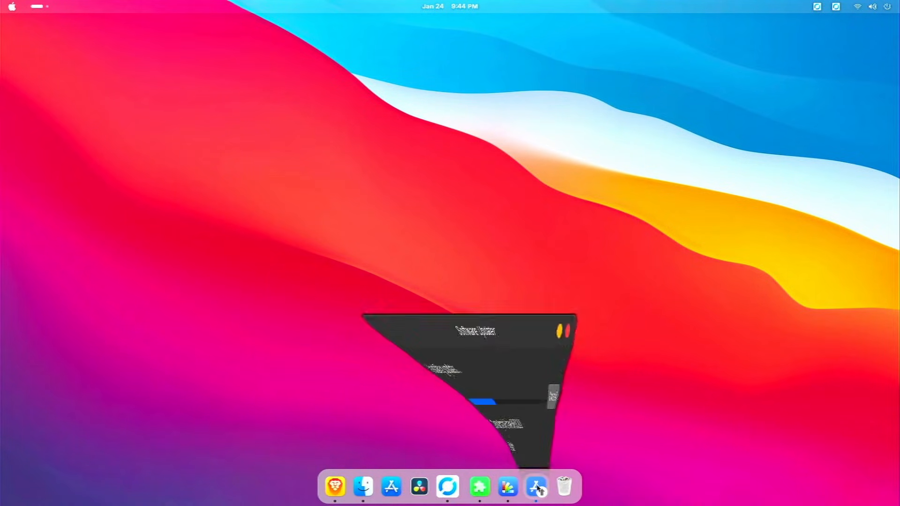
click(537, 488)
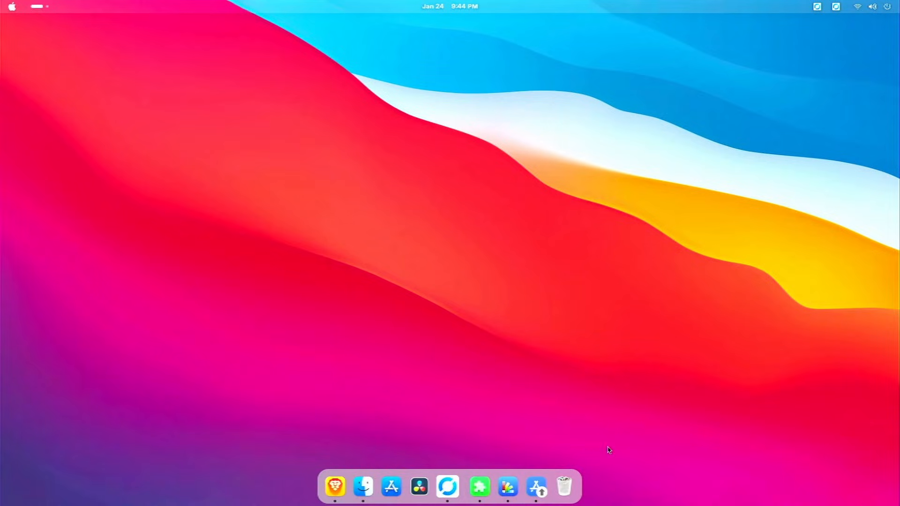
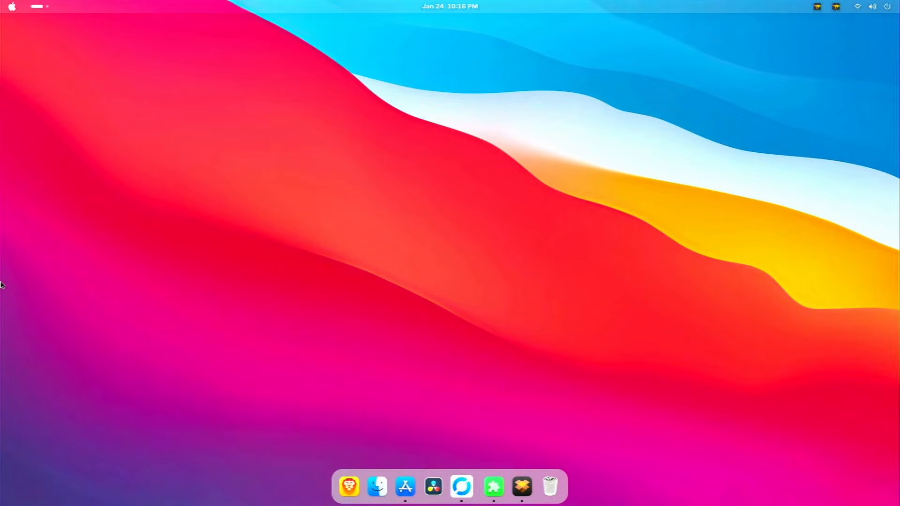
Step: Look up Synaptic Package Manager in the software store, check its package source, and close the store
click(405, 486)
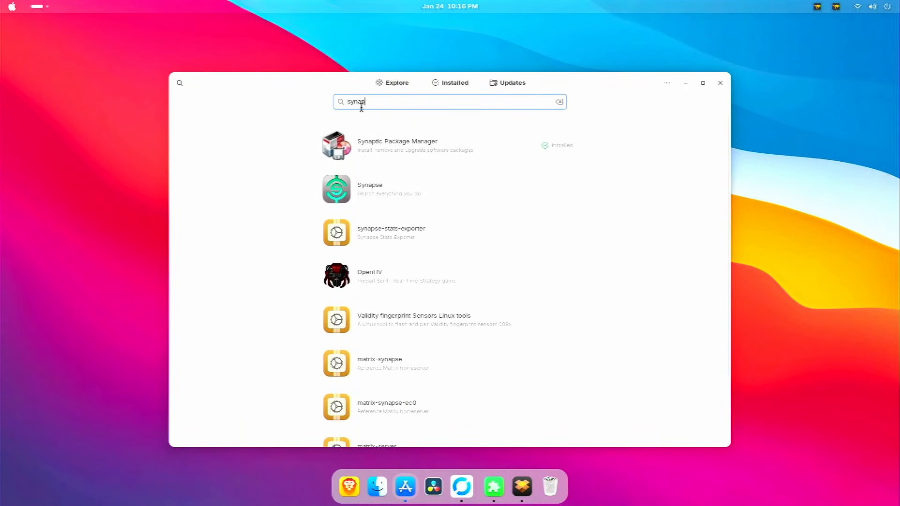
click(430, 156)
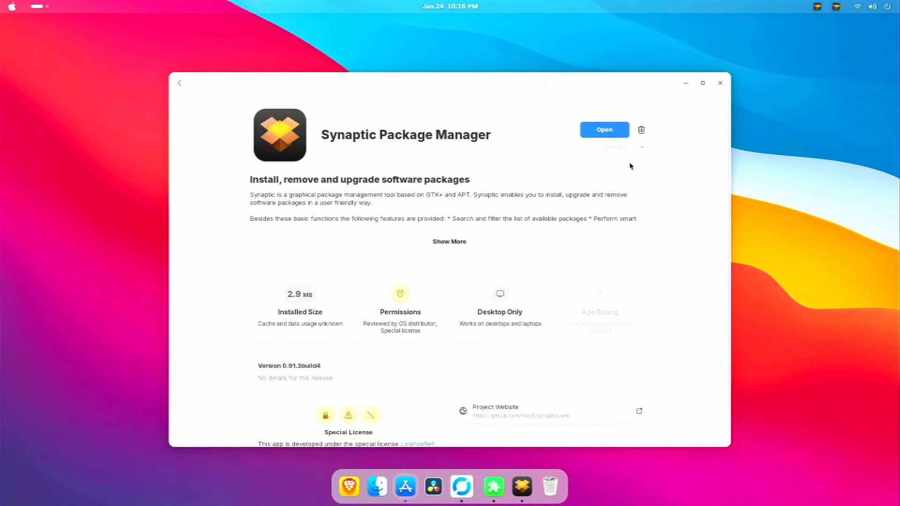
click(626, 148)
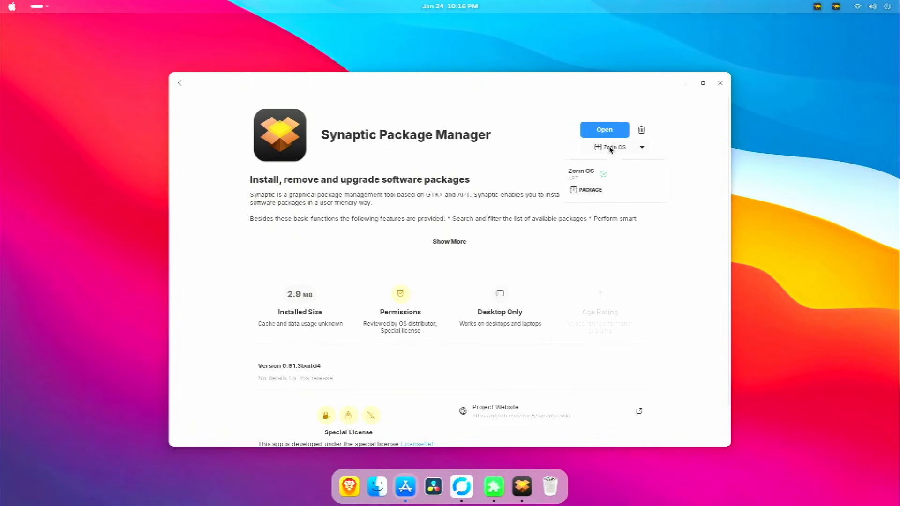
click(615, 148)
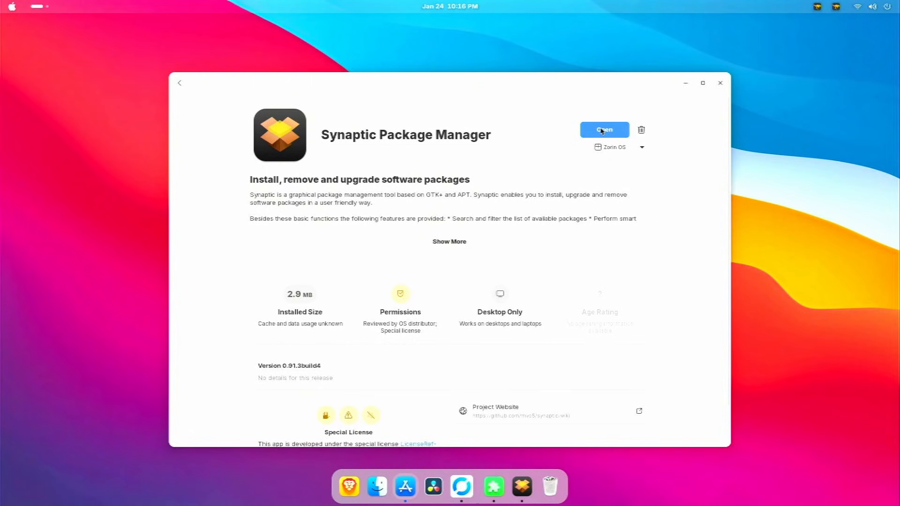
click(719, 83)
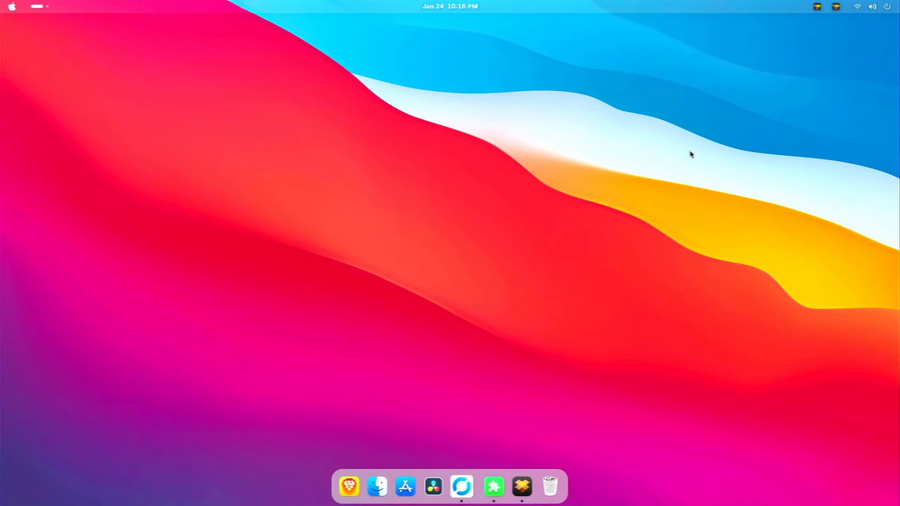
Step: Bring up Synaptic Package Manager and search package names and descriptions for "plank"
click(525, 485)
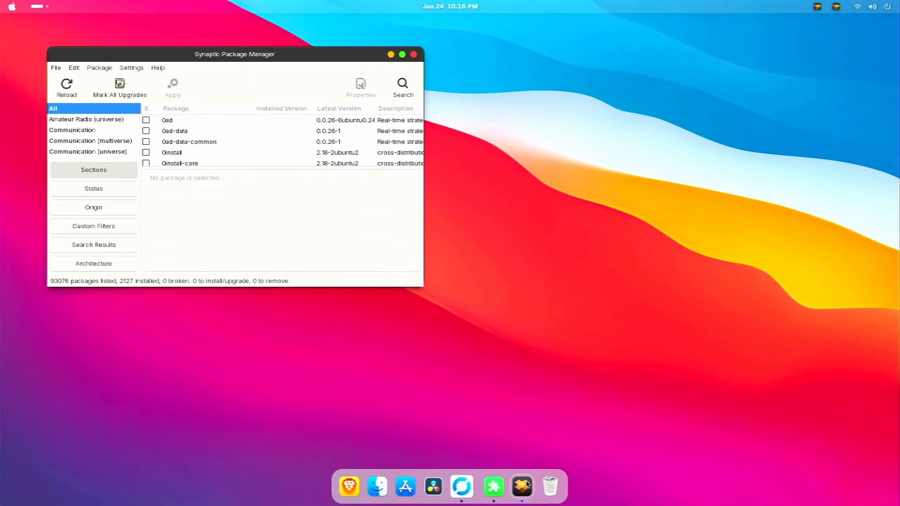
click(403, 86)
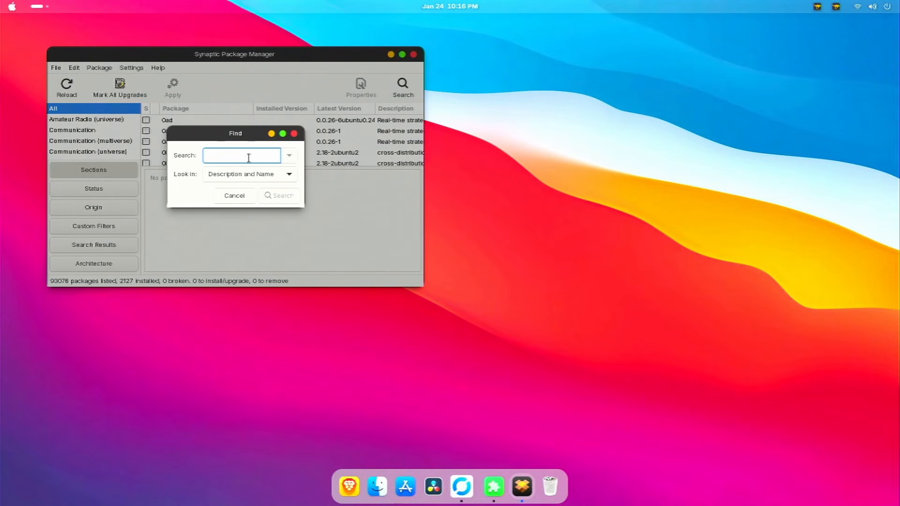
text(plank)
key(Return)
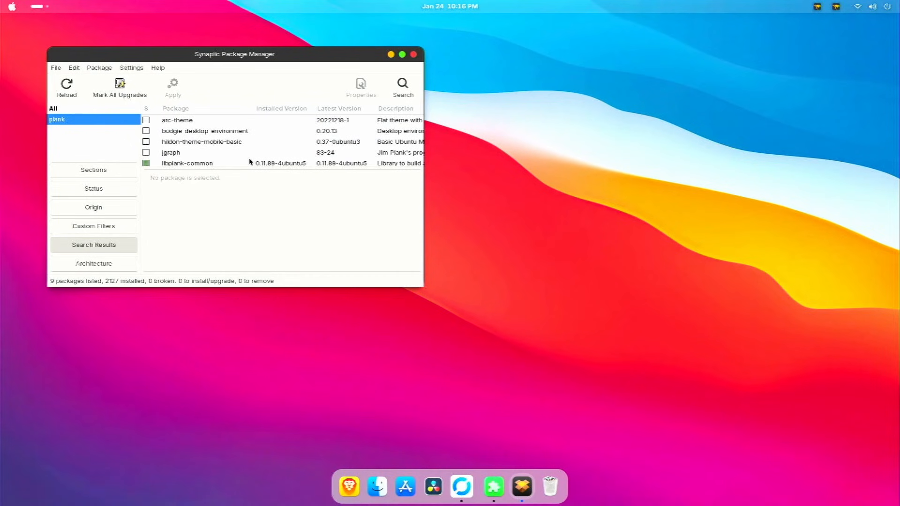
Step: Mark the plank package for installation, apply the change, and close Synaptic Package Manager
scroll(250, 162, down, 3)
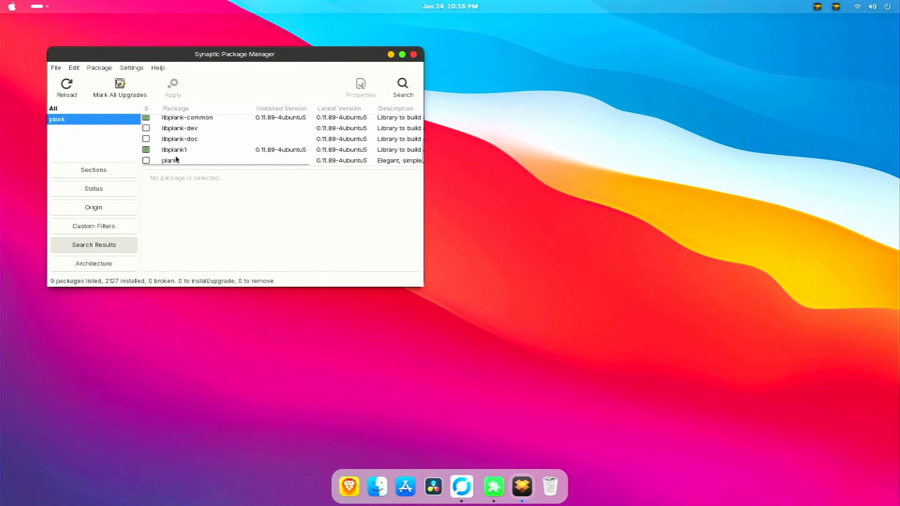
click(147, 160)
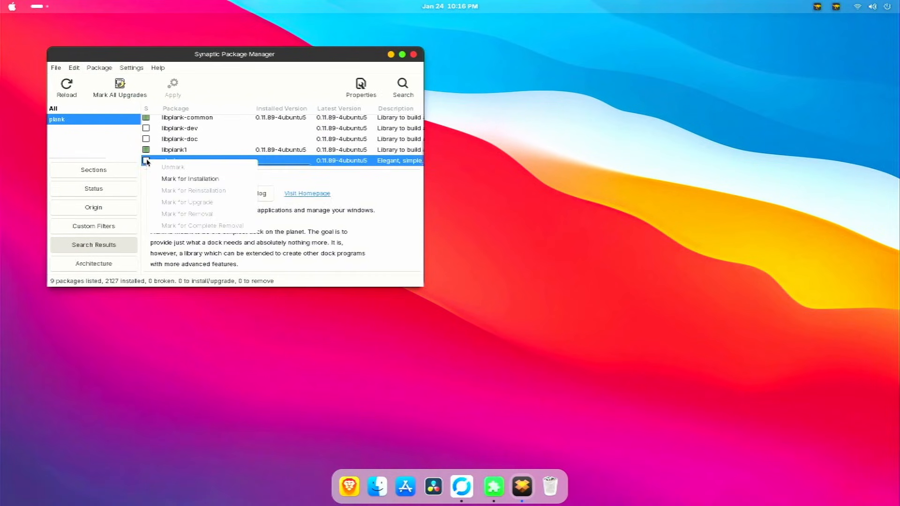
click(196, 181)
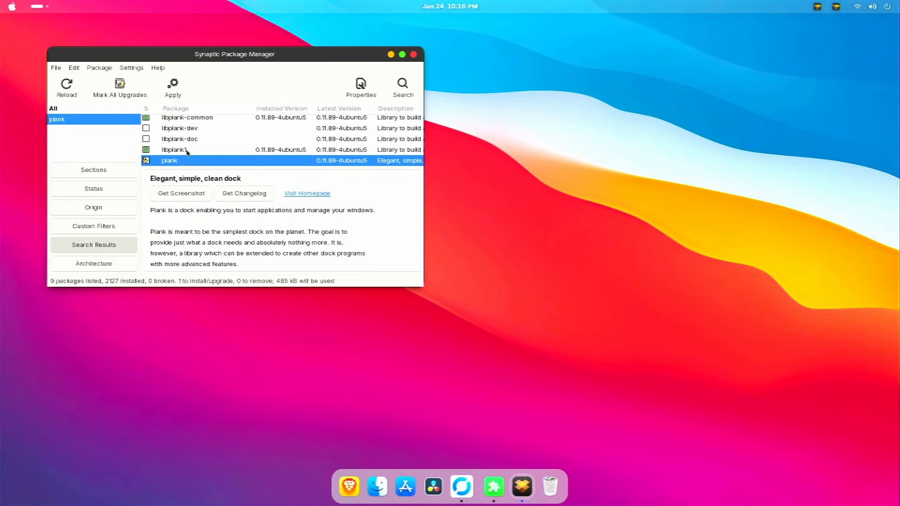
click(173, 86)
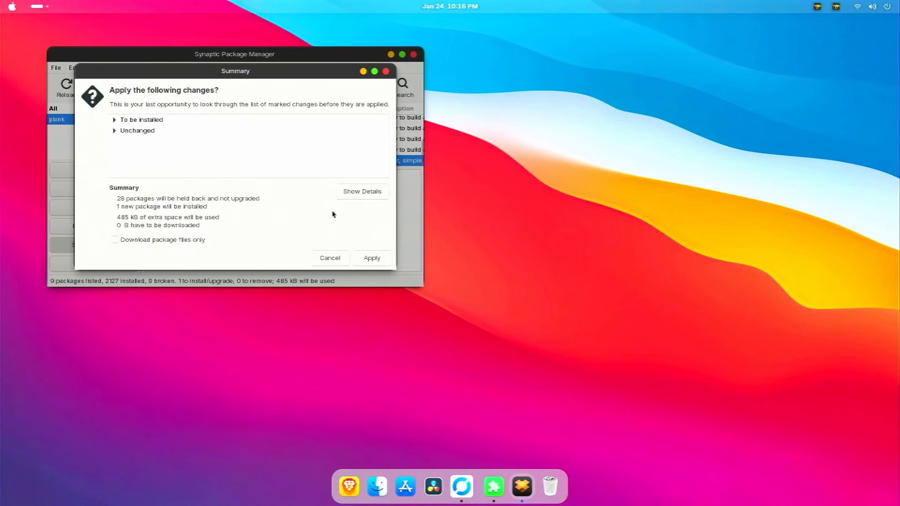
click(361, 258)
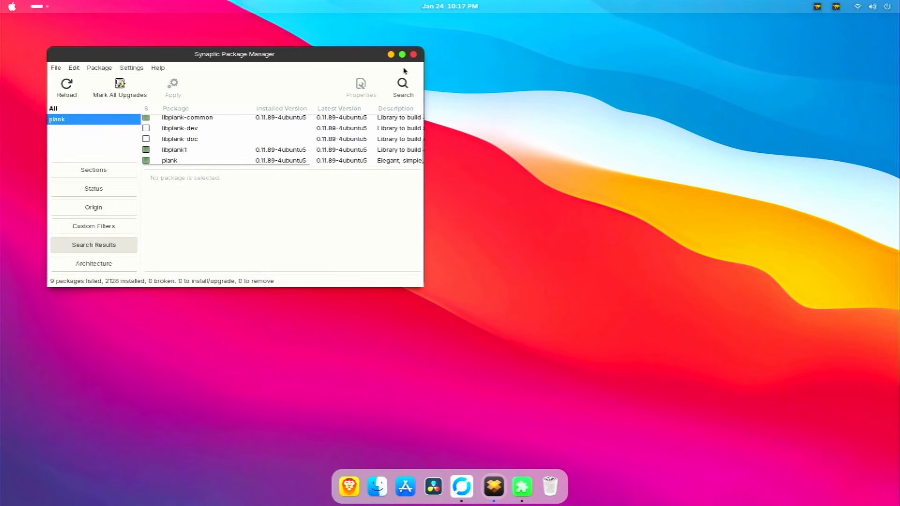
click(413, 54)
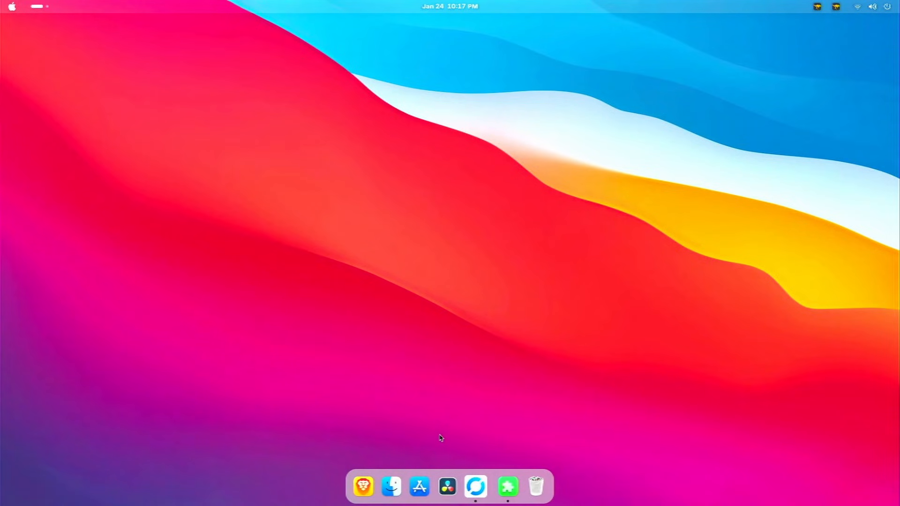
Step: Open two Files windows showing the Home folder and arrange them side by side
click(393, 478)
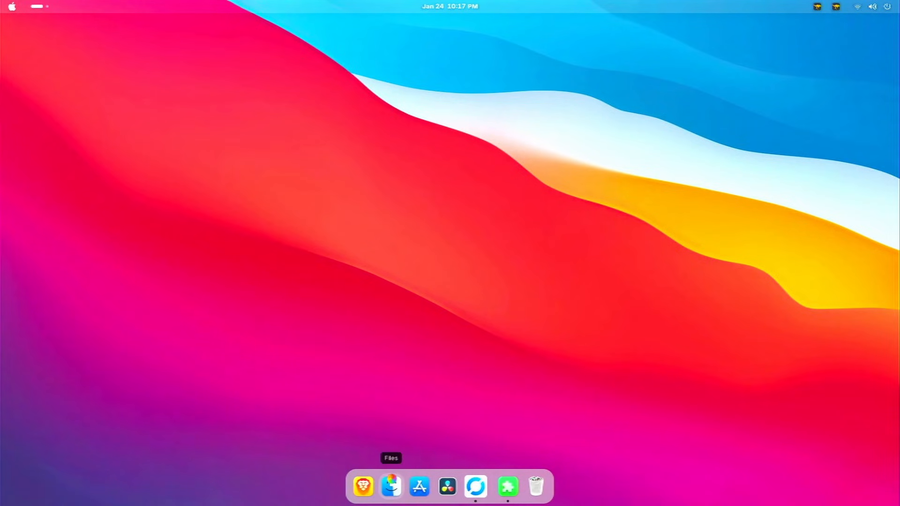
right_click(393, 478)
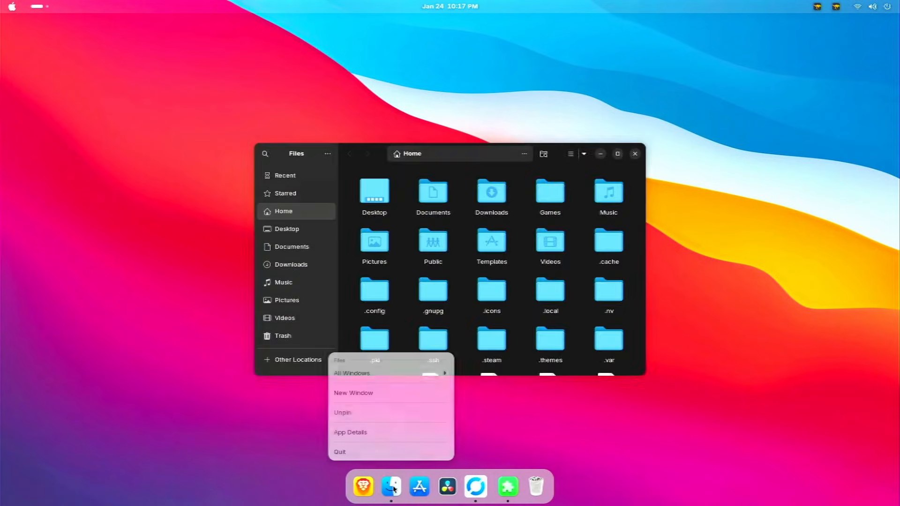
click(393, 393)
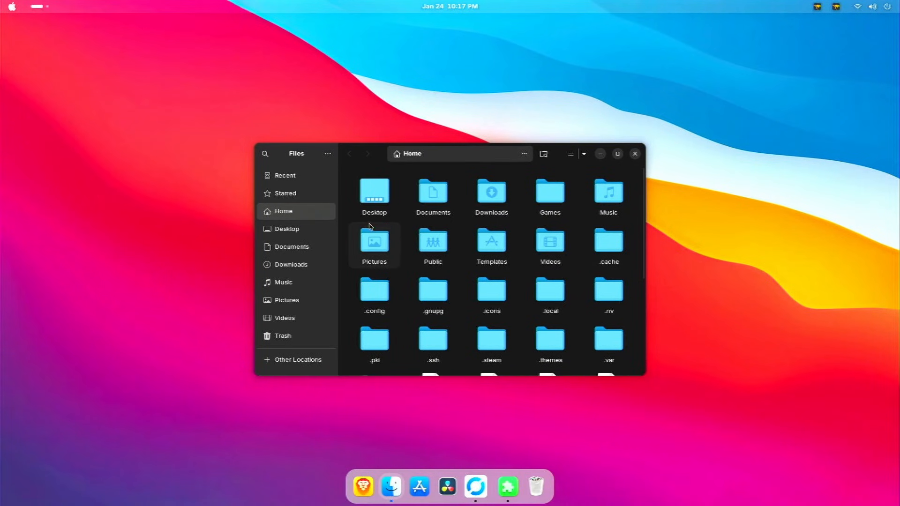
drag(356, 156, 591, 147)
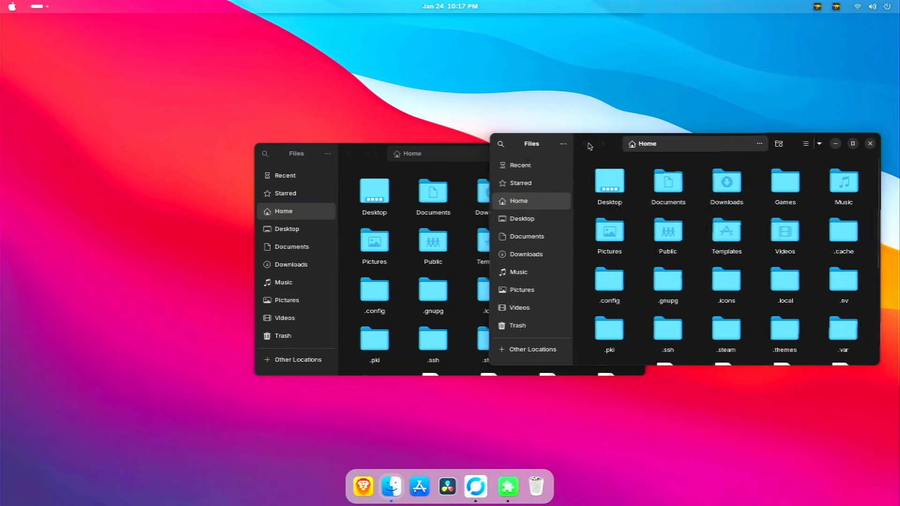
drag(362, 159, 151, 137)
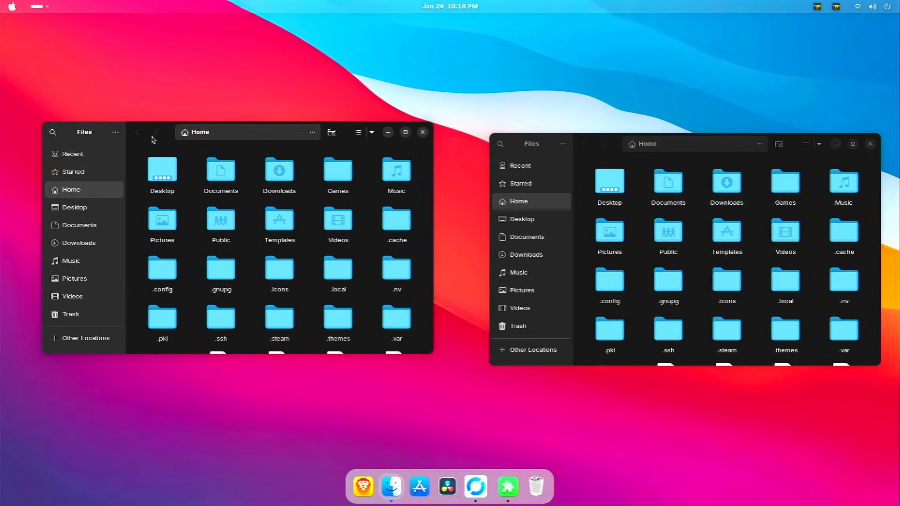
Step: Copy the mcOS-BS-iMacM1-White and mcOS_Catalina_BS_White folders from Downloads/plank into .local/share/plank/themes
click(103, 246)
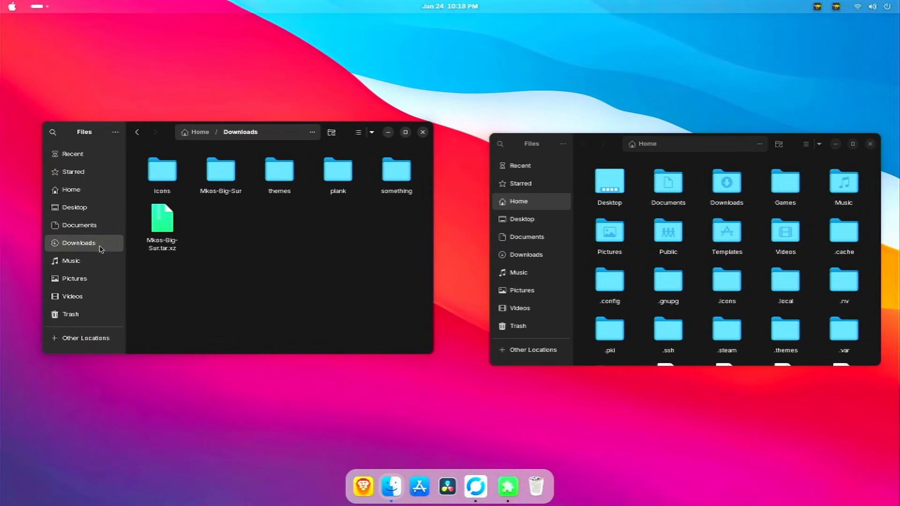
double_click(339, 181)
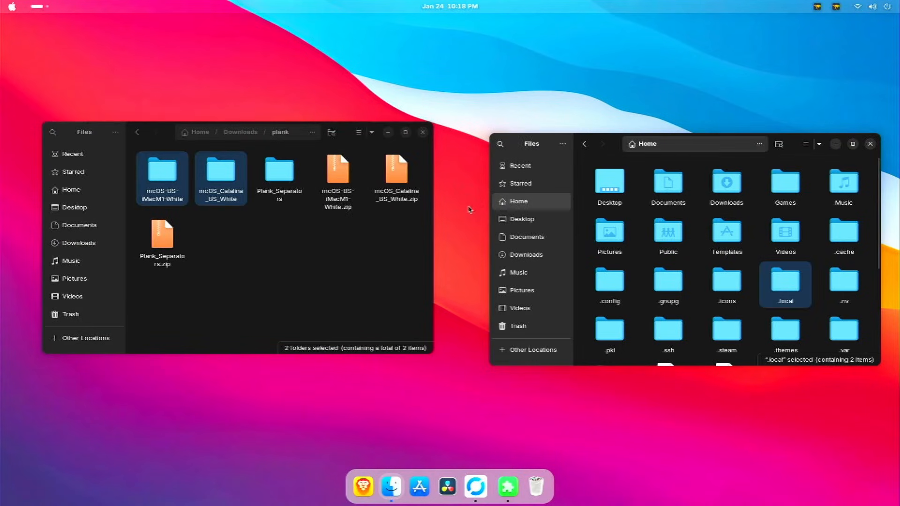
double_click(784, 285)
double_click(609, 184)
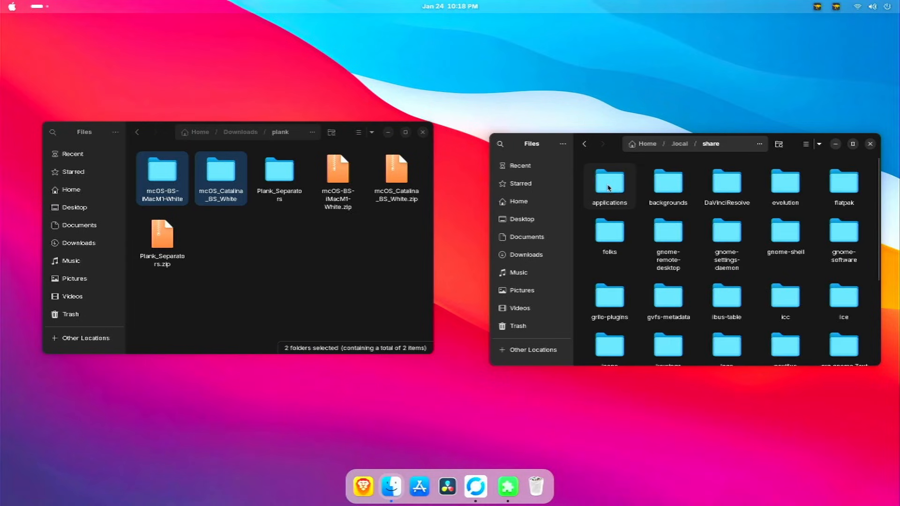
scroll(623, 193, down, 2)
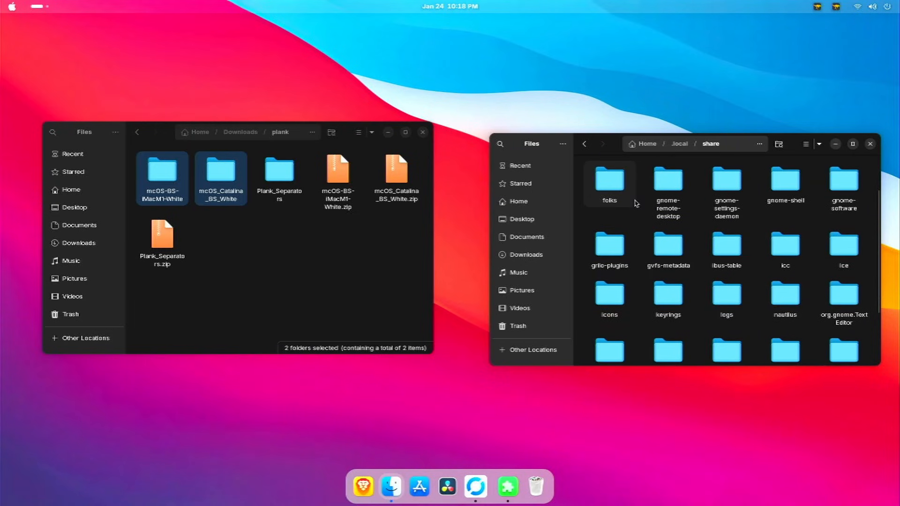
scroll(636, 202, down, 1)
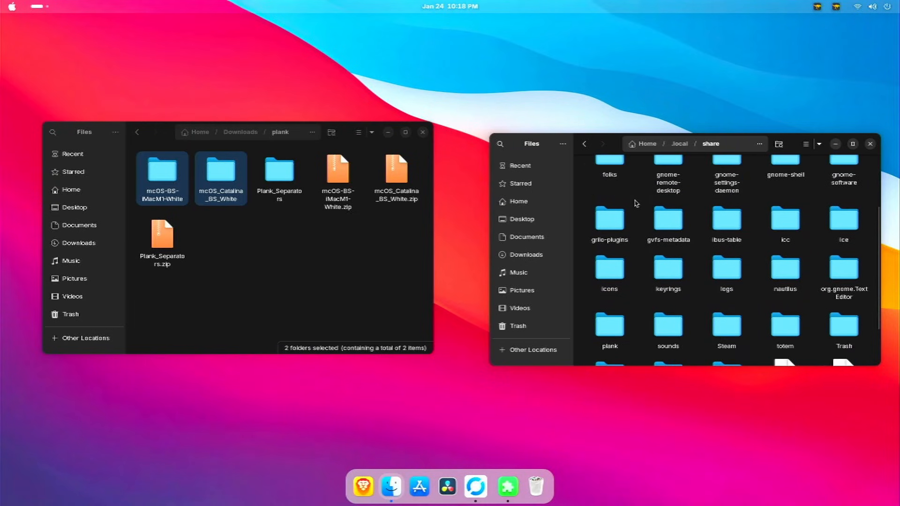
double_click(612, 333)
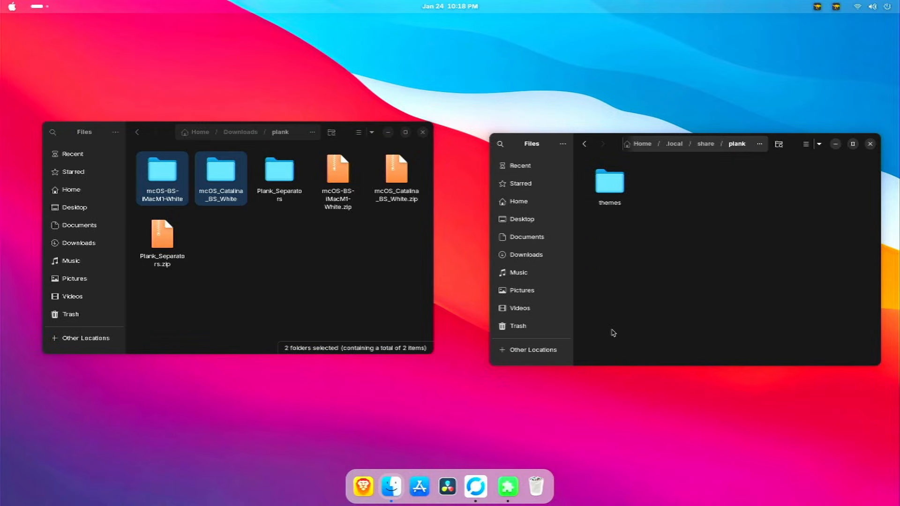
double_click(609, 183)
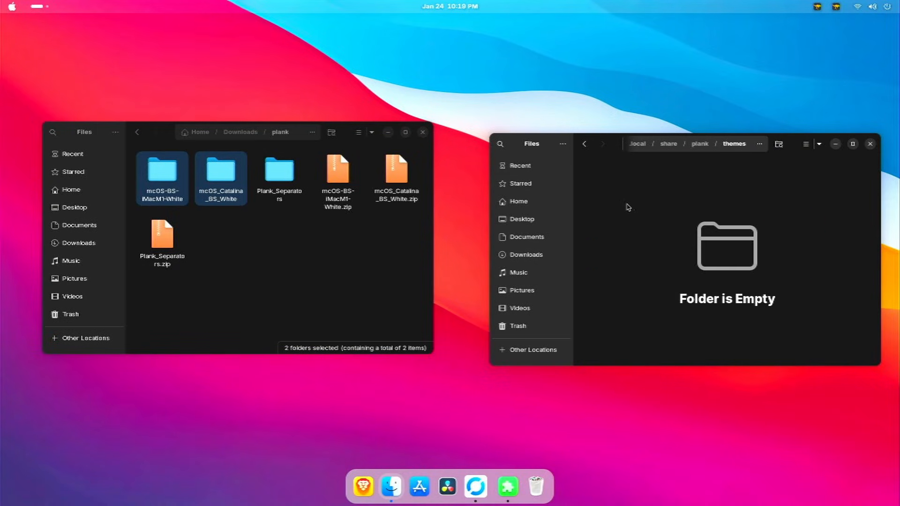
key(ctrl+v)
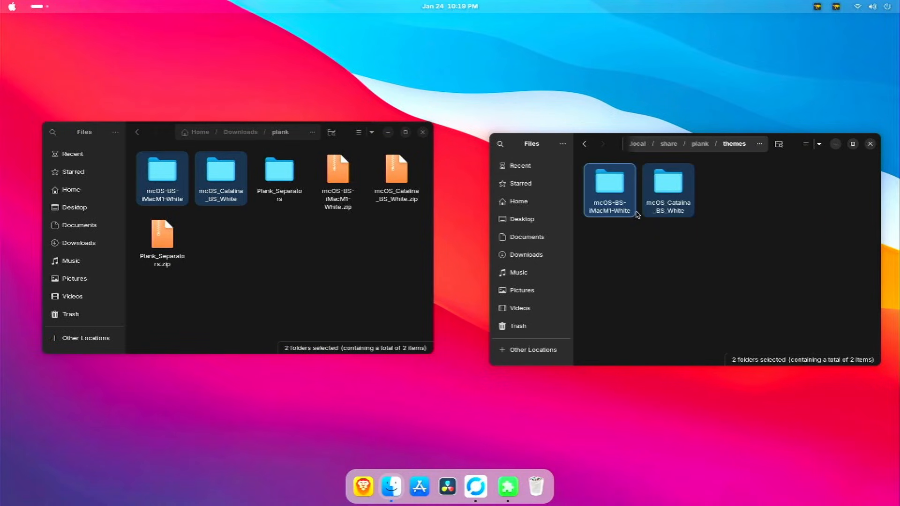
click(675, 251)
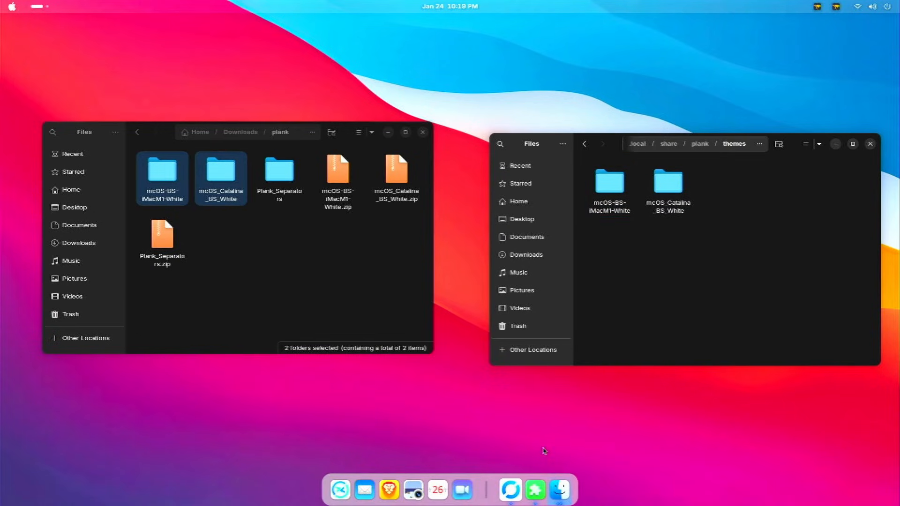
Step: Find and open Extensions, and turn off the Dash to Dock extension
key(super)
text(ex)
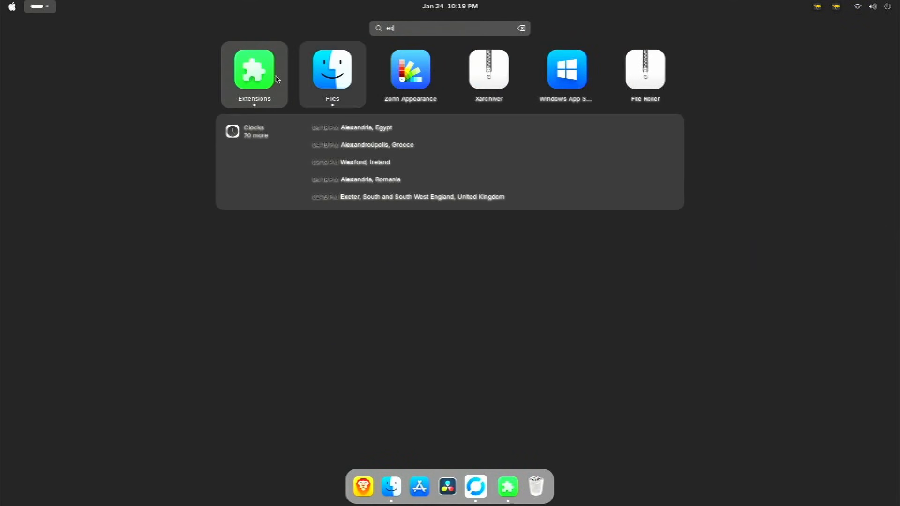
click(277, 79)
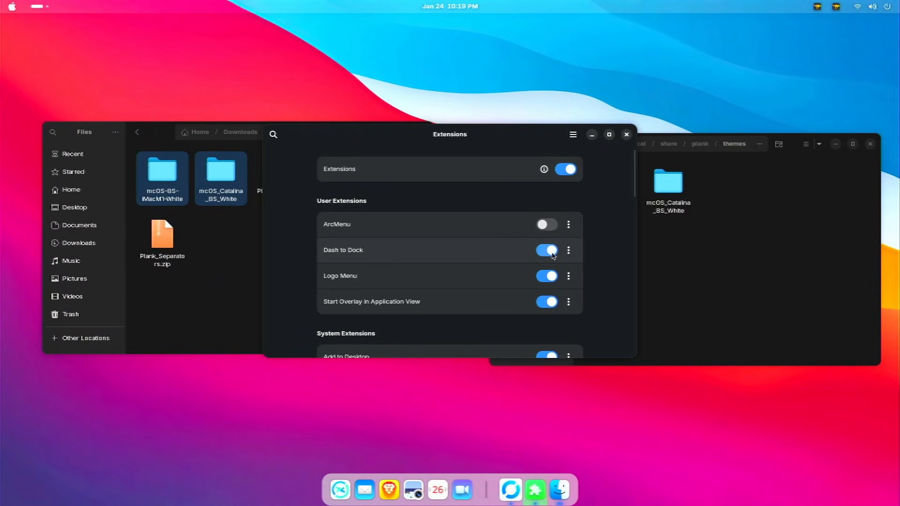
click(547, 251)
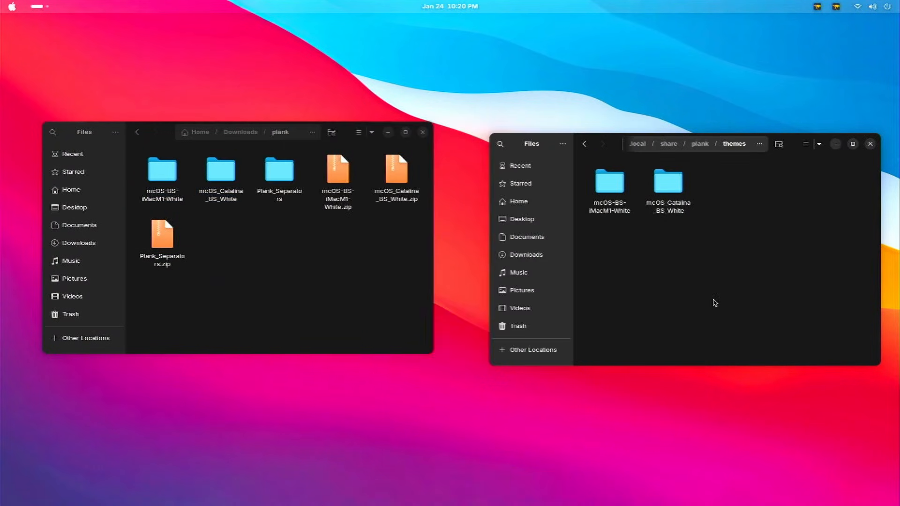
Step: Find and launch the Plank dock
key(super)
text(plan)
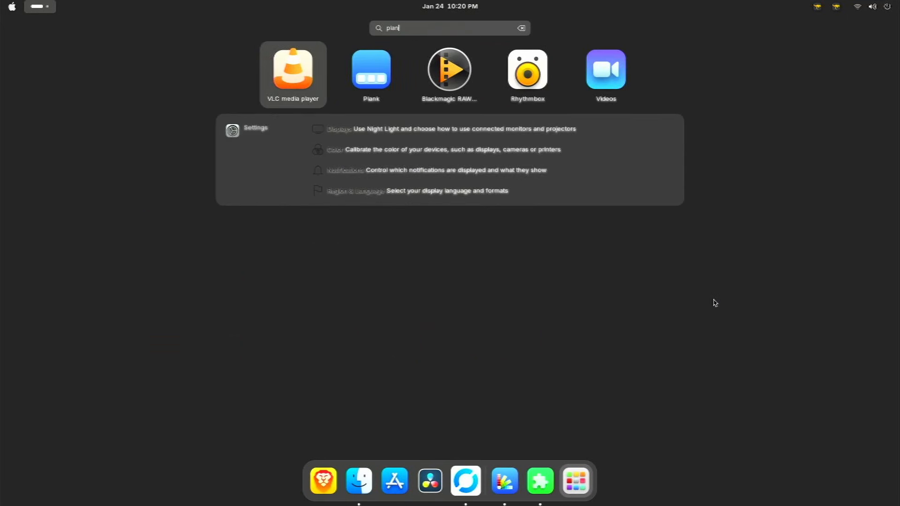
text(k)
key(Return)
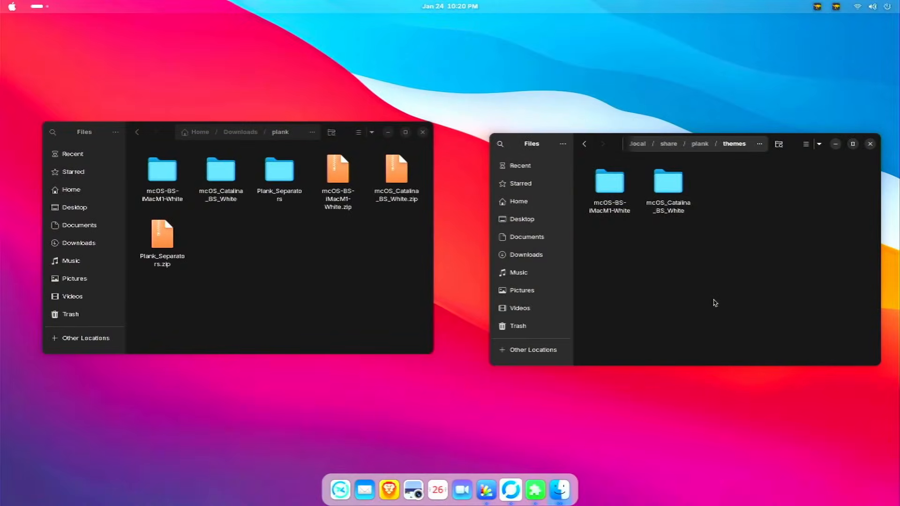
Step: Open the Separators_horizontal folder inside Plank_Separators and add separator_white_horiz2.png to the dock just before the Extensions icon
click(136, 132)
double_click(341, 182)
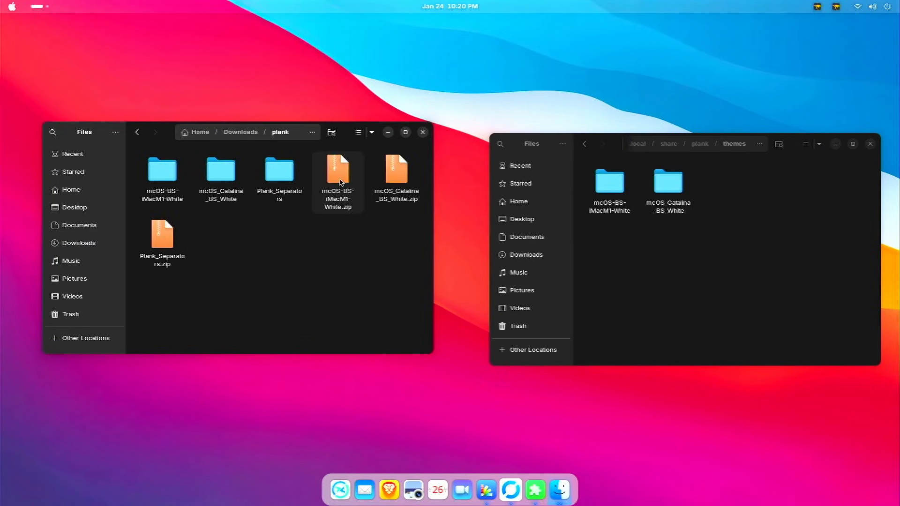
double_click(280, 184)
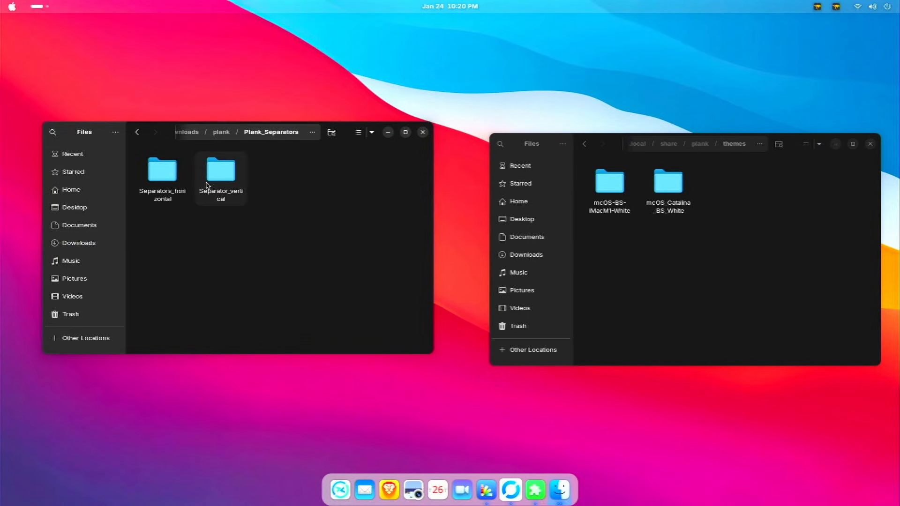
click(182, 185)
double_click(183, 185)
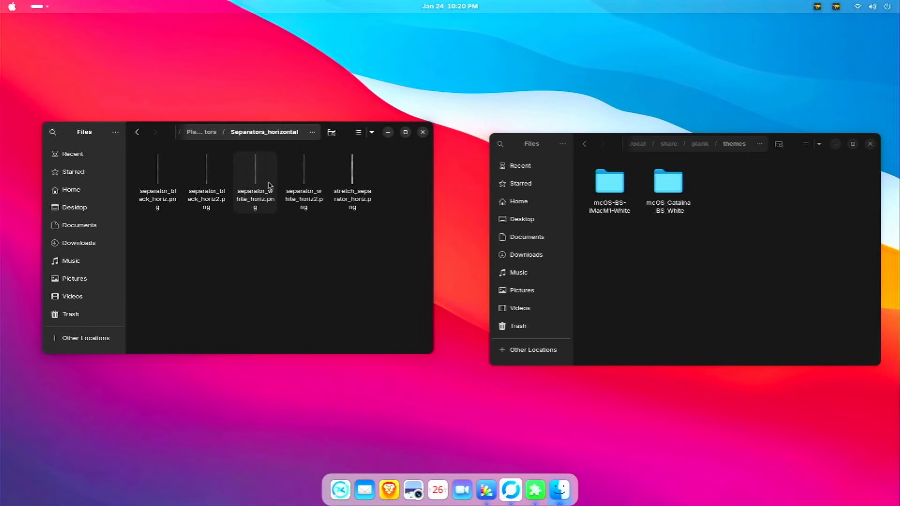
drag(304, 183, 525, 497)
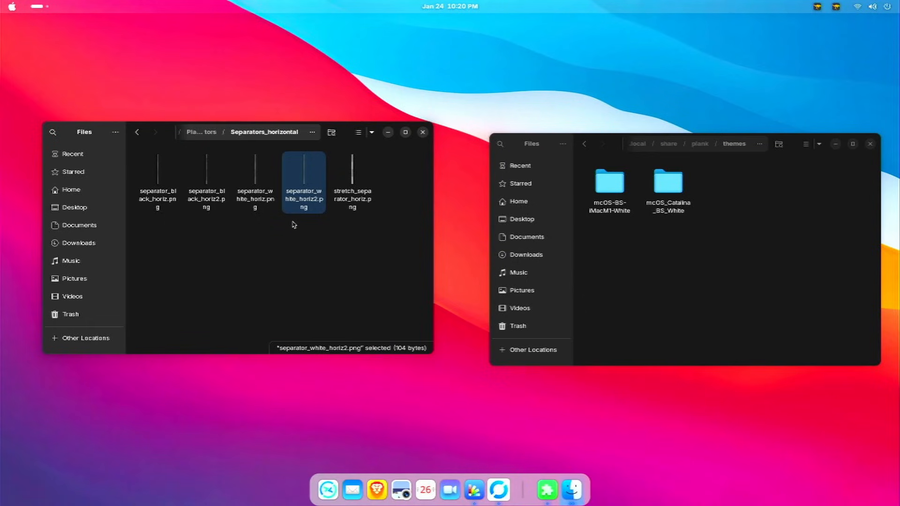
Step: Add separator_white_horiz.png to the dock and remove the earlier separator_white_horiz2.png from it
drag(245, 192, 533, 503)
right_click(514, 494)
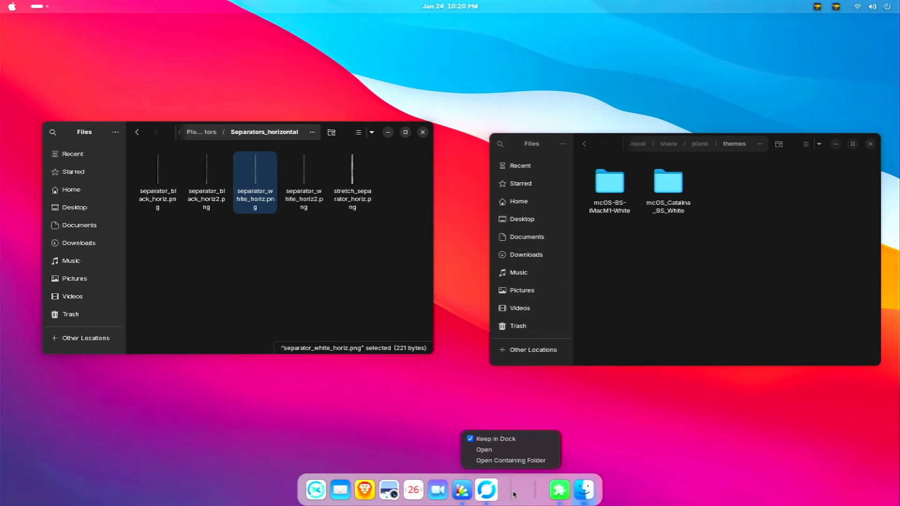
click(507, 439)
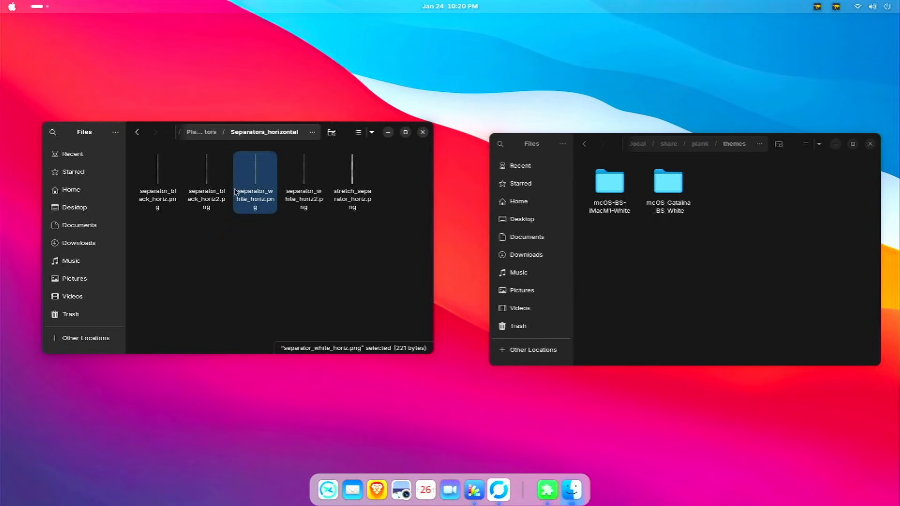
Step: Add separator_black_horiz2.png to the dock just before the Extensions icon and remove the white separator
click(151, 175)
drag(455, 444, 215, 256)
drag(206, 181, 538, 503)
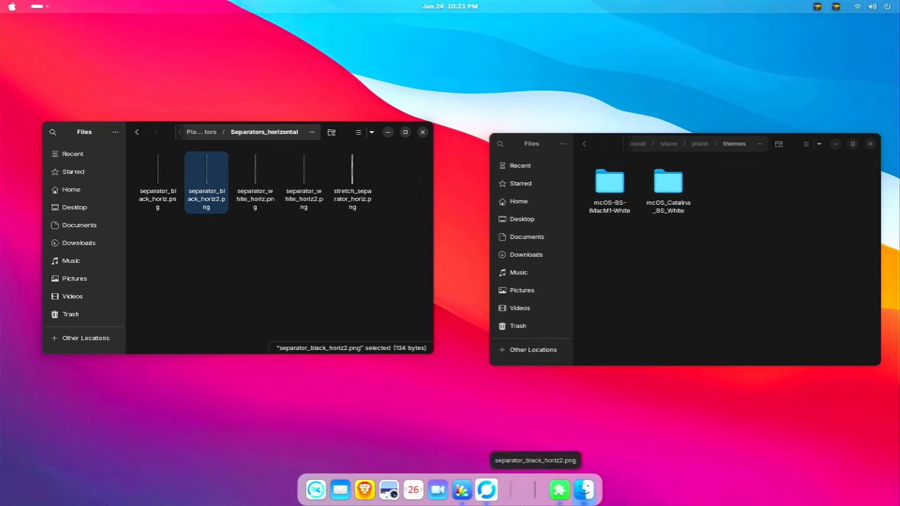
right_click(510, 497)
click(510, 441)
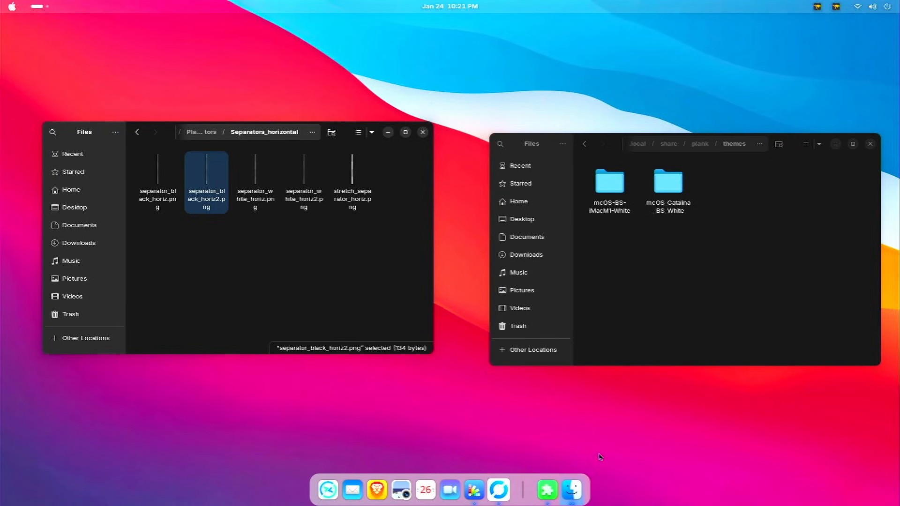
click(636, 372)
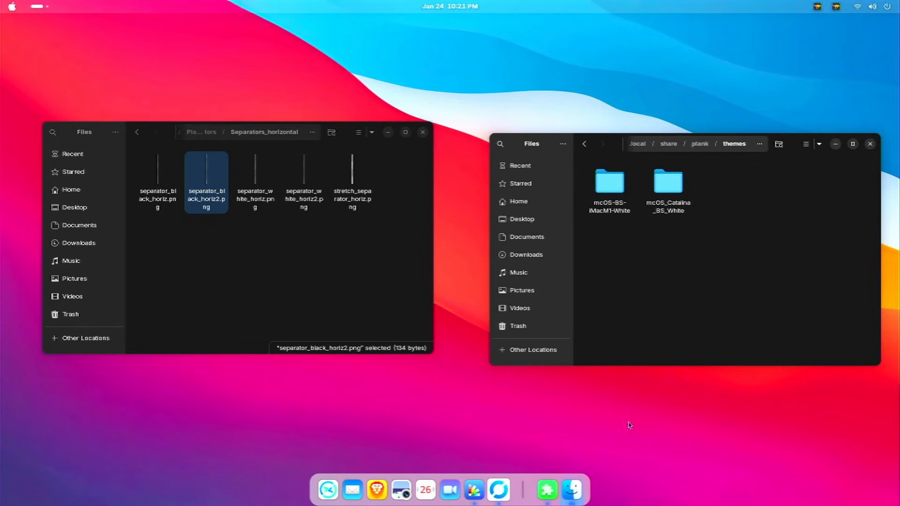
Step: Open Plank's preferences and try the Default, Gtk+ and Matte themes on the dock
right_click(589, 490)
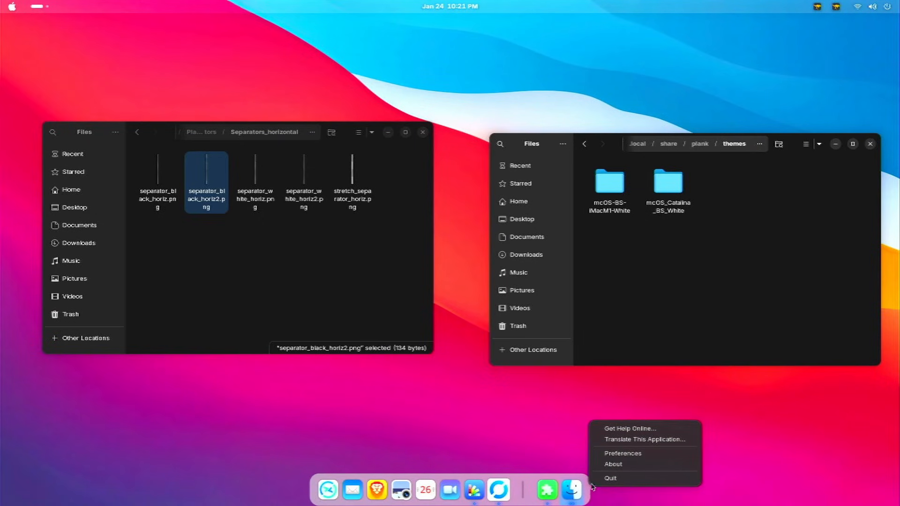
click(622, 453)
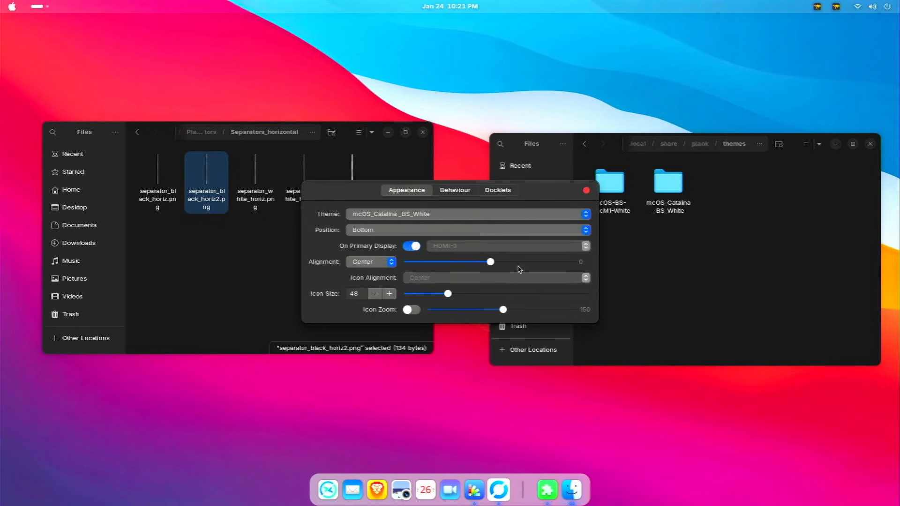
click(469, 215)
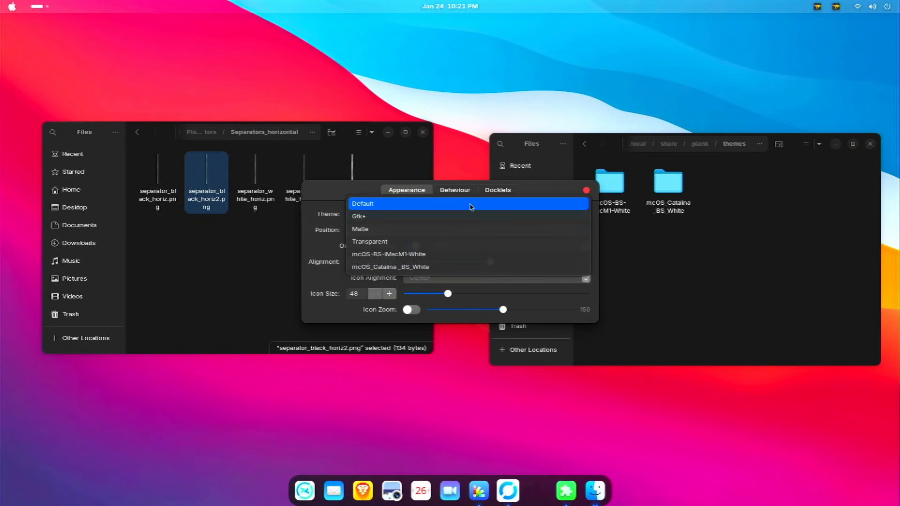
click(476, 207)
click(482, 215)
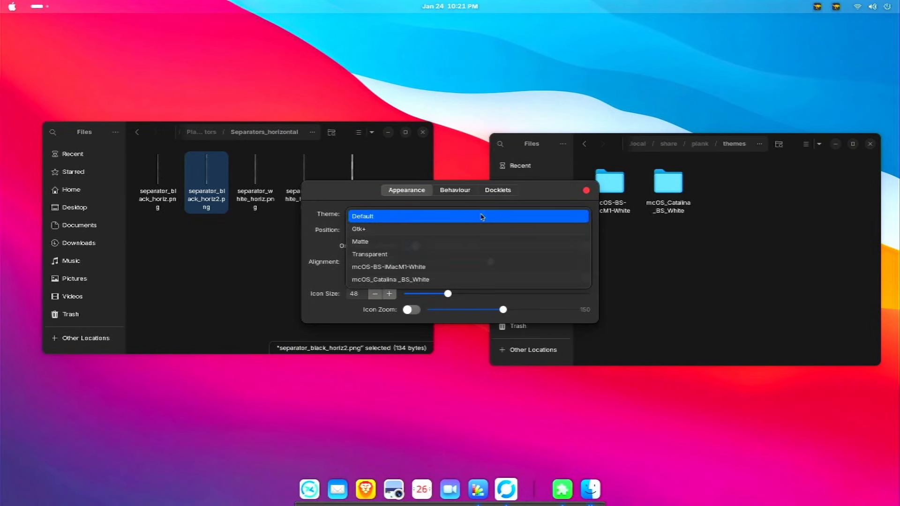
click(492, 230)
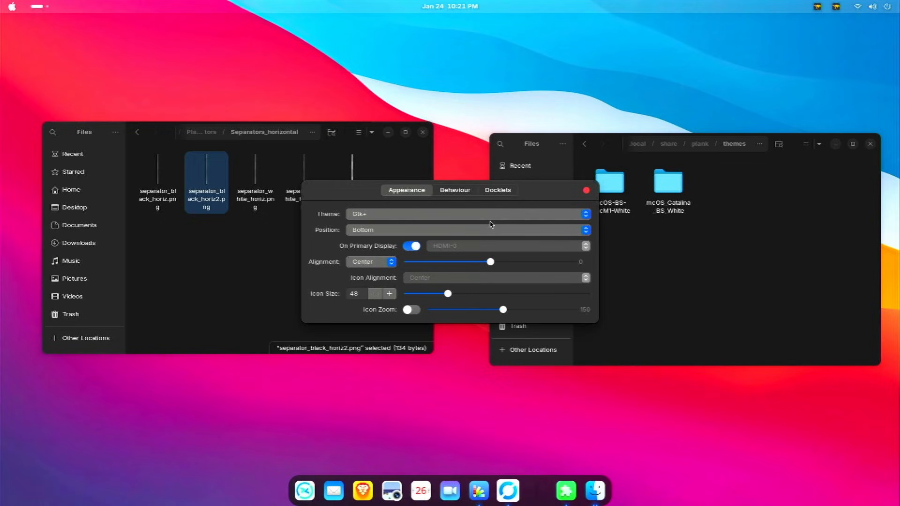
click(492, 215)
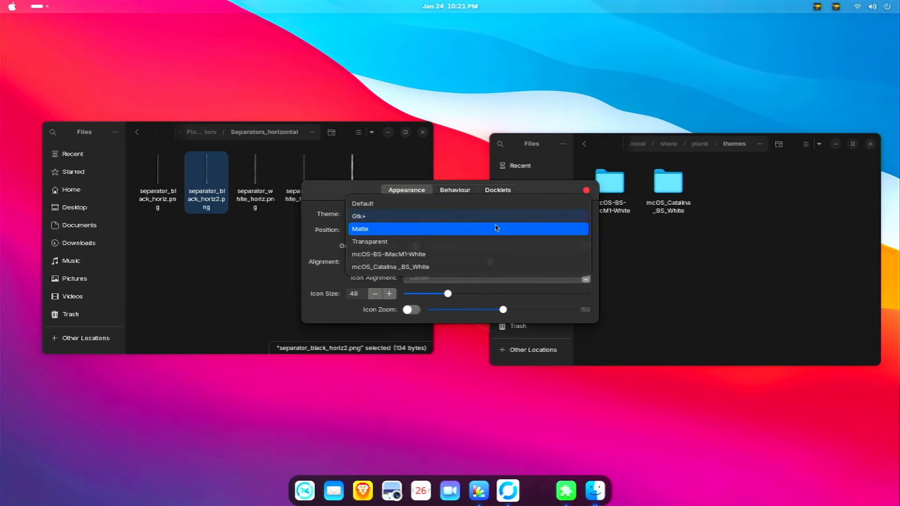
click(495, 229)
Step: Try the Transparent and mcOS-BS-iMacM1-White themes, and set the dock's theme to mcOS_Catalina _BS_White
click(493, 219)
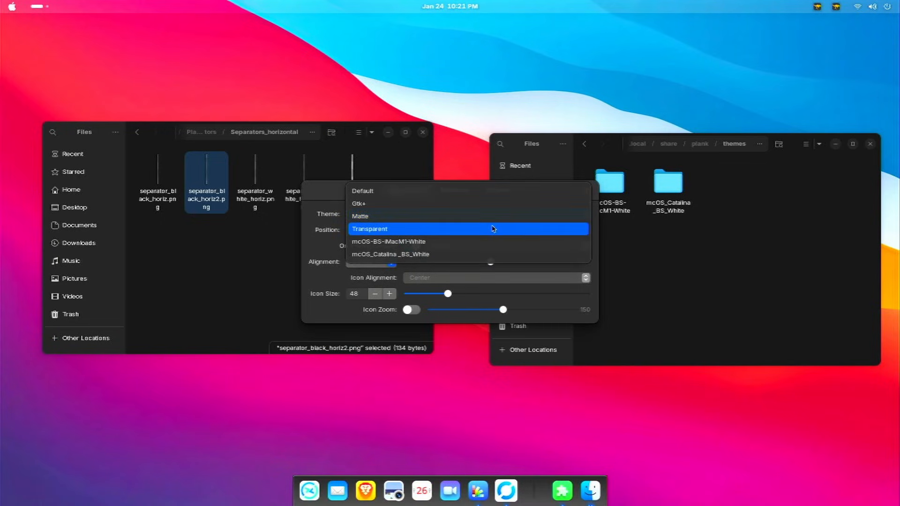
click(492, 228)
click(489, 215)
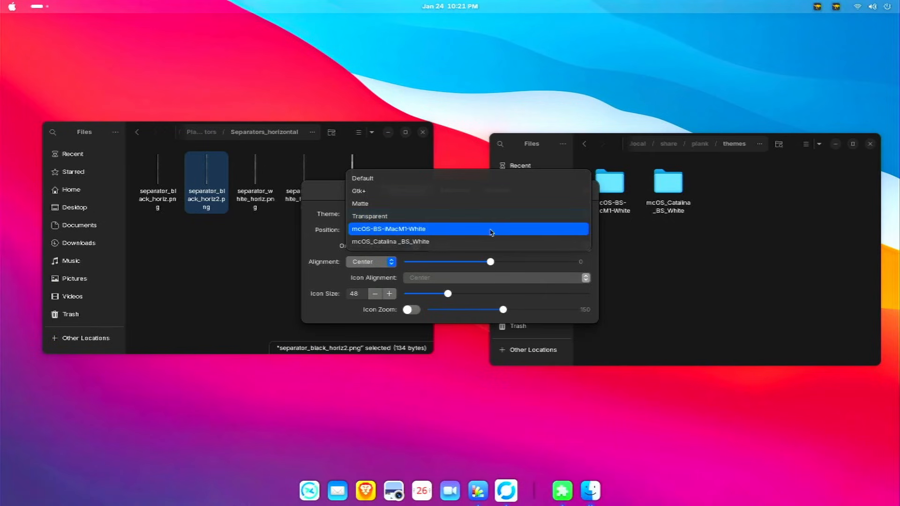
click(490, 227)
click(493, 220)
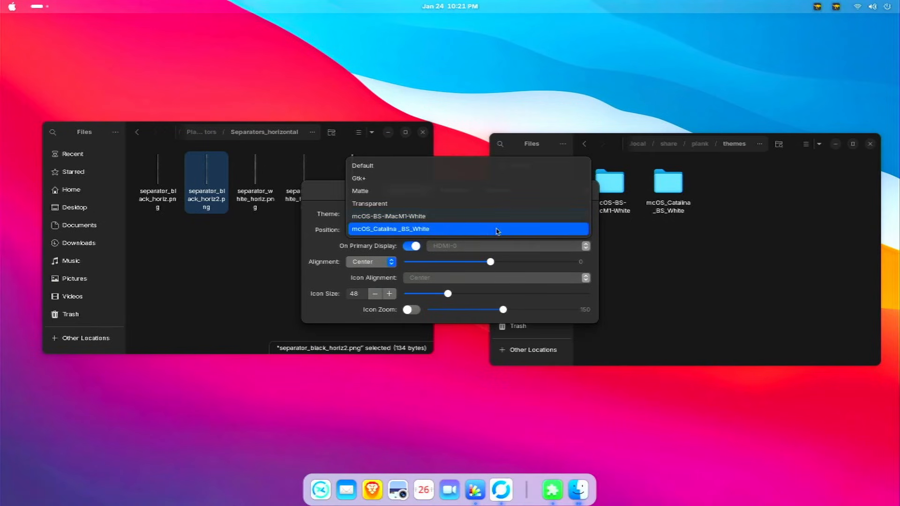
click(497, 229)
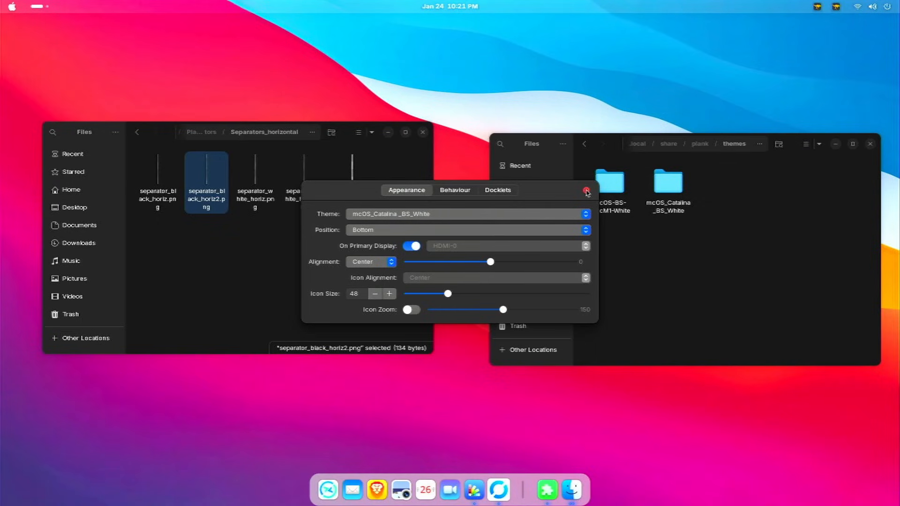
Step: Add the Trash docklet to the dock, close the preferences, and move the separator directly before the Trash
click(454, 191)
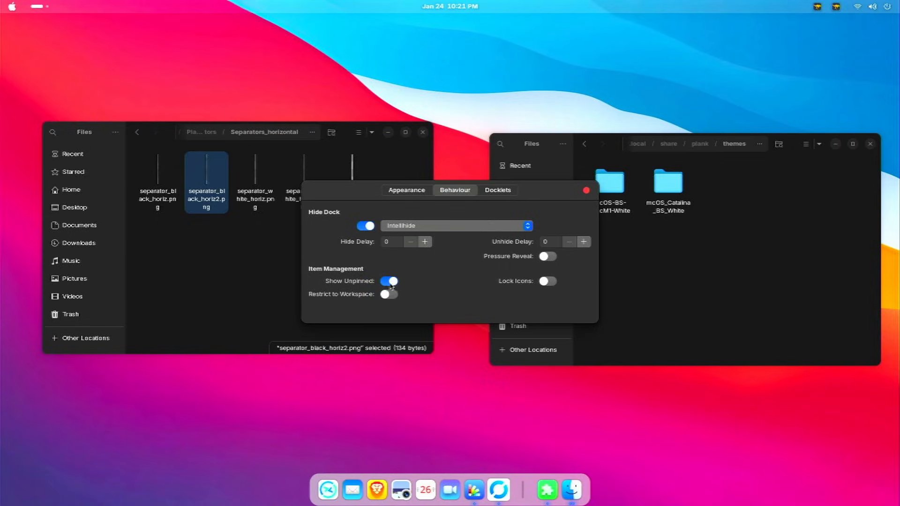
click(498, 194)
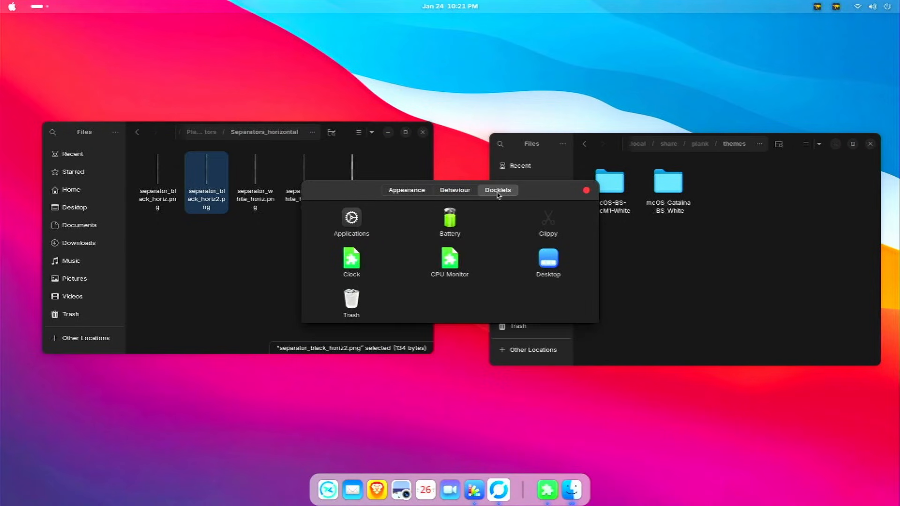
click(357, 309)
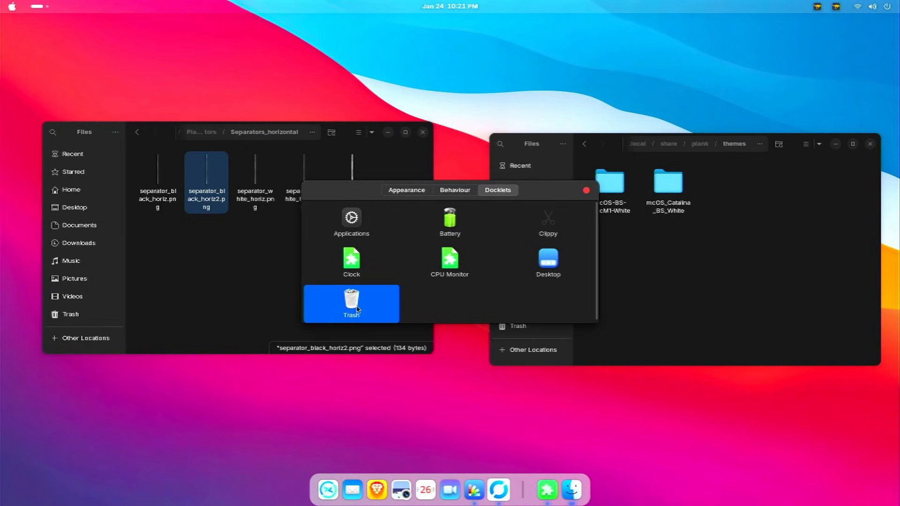
double_click(357, 310)
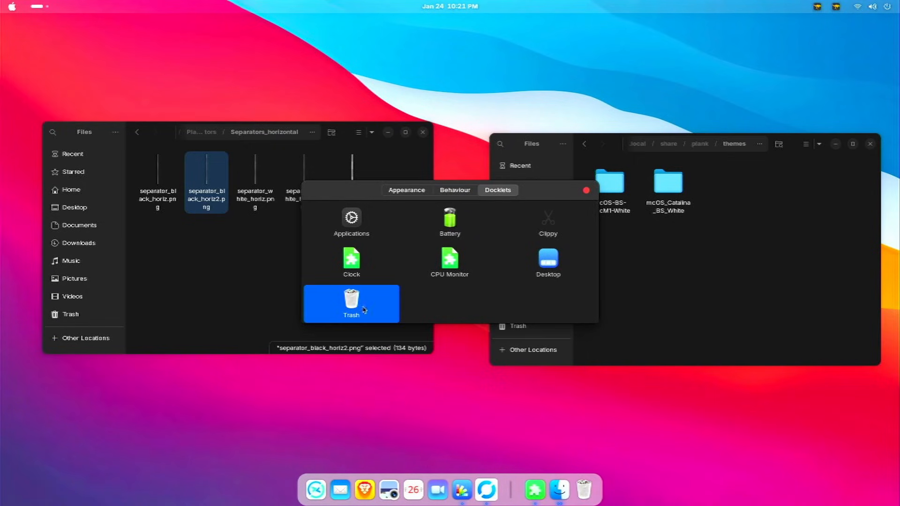
click(586, 191)
drag(511, 493, 563, 493)
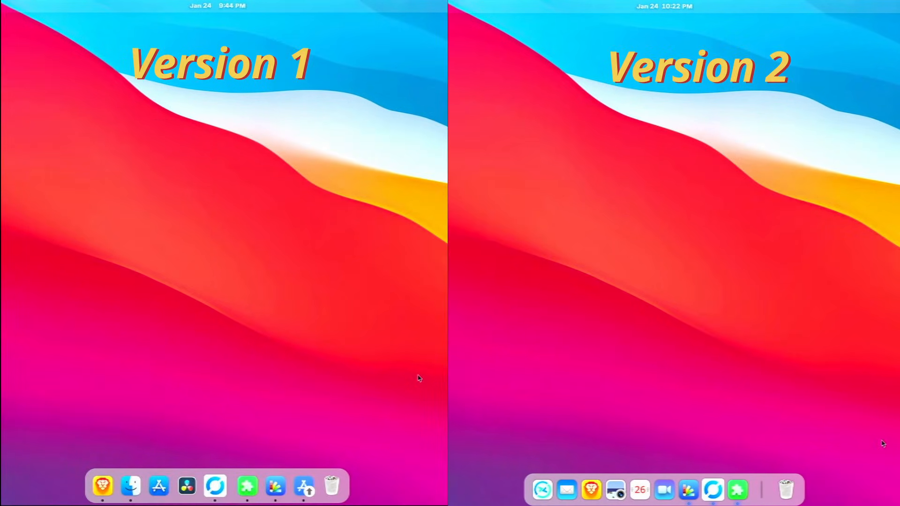
click(306, 488)
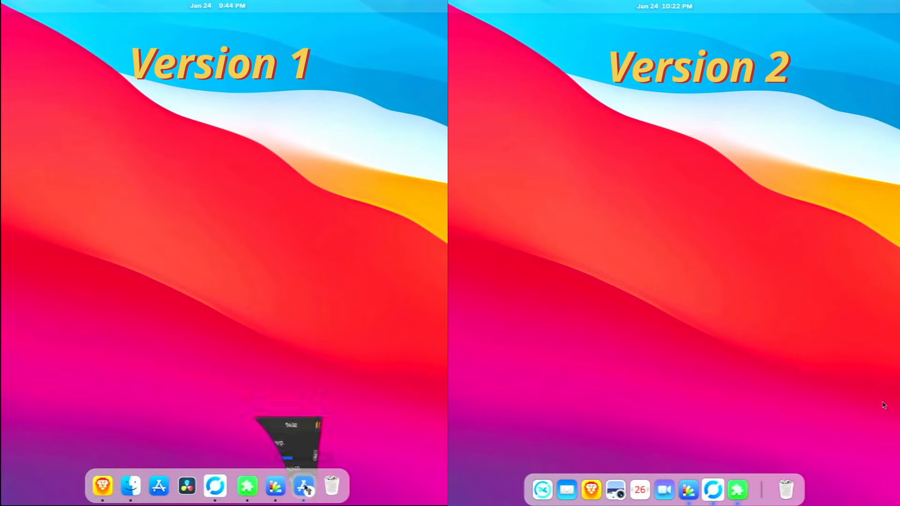
click(306, 487)
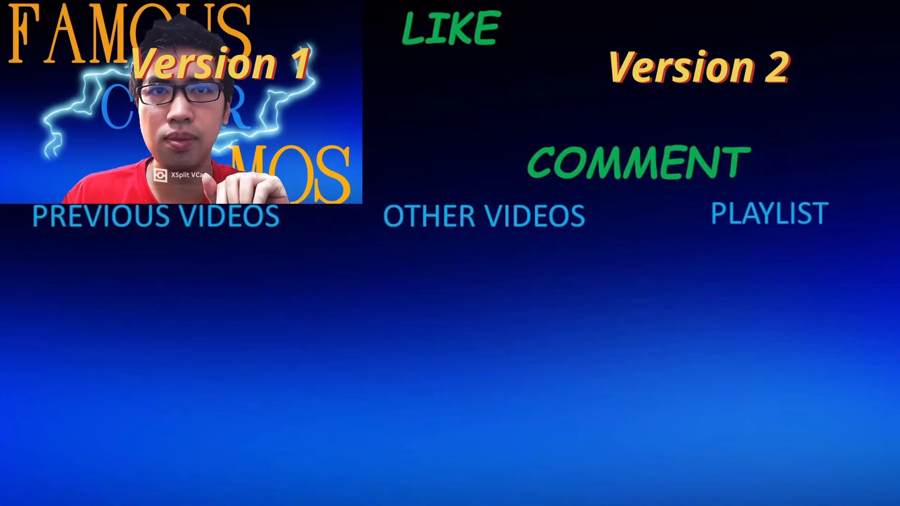